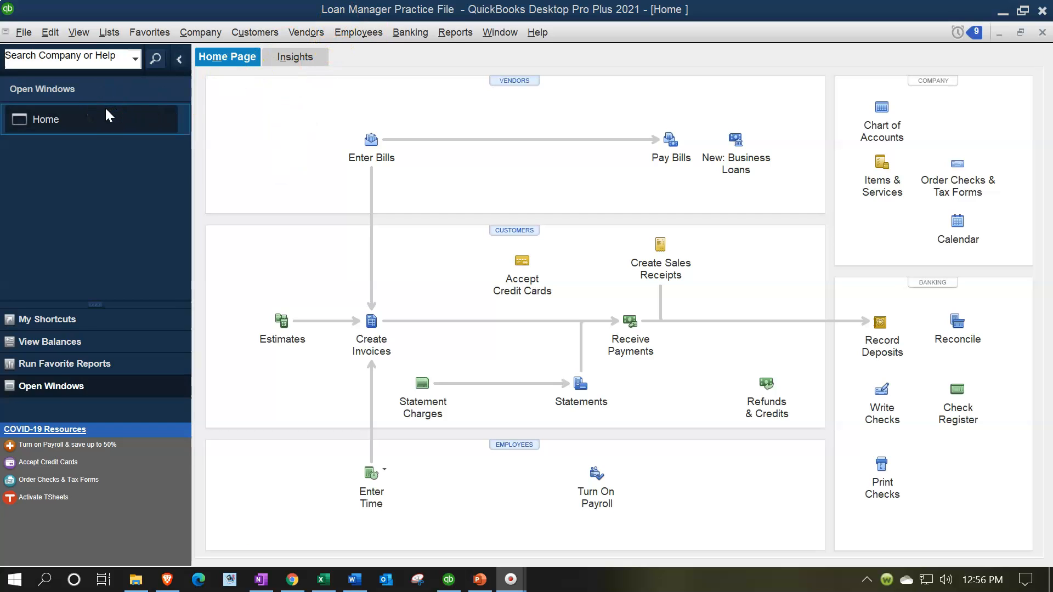
# Show the open window list and review the existing loans in the Loan Manager before closing it.
pyautogui.click(77, 33)
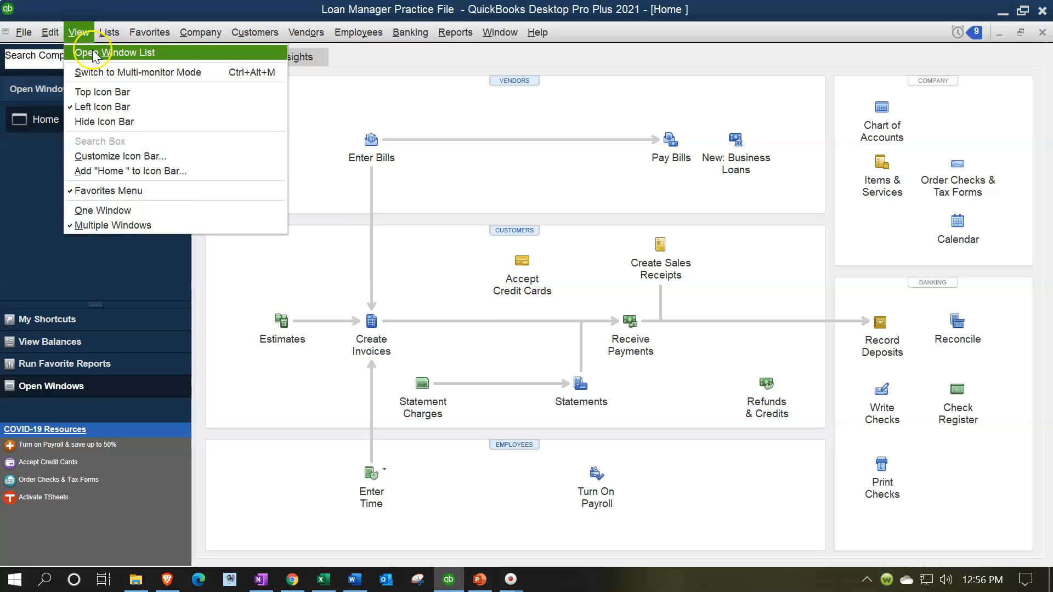
pyautogui.click(95, 53)
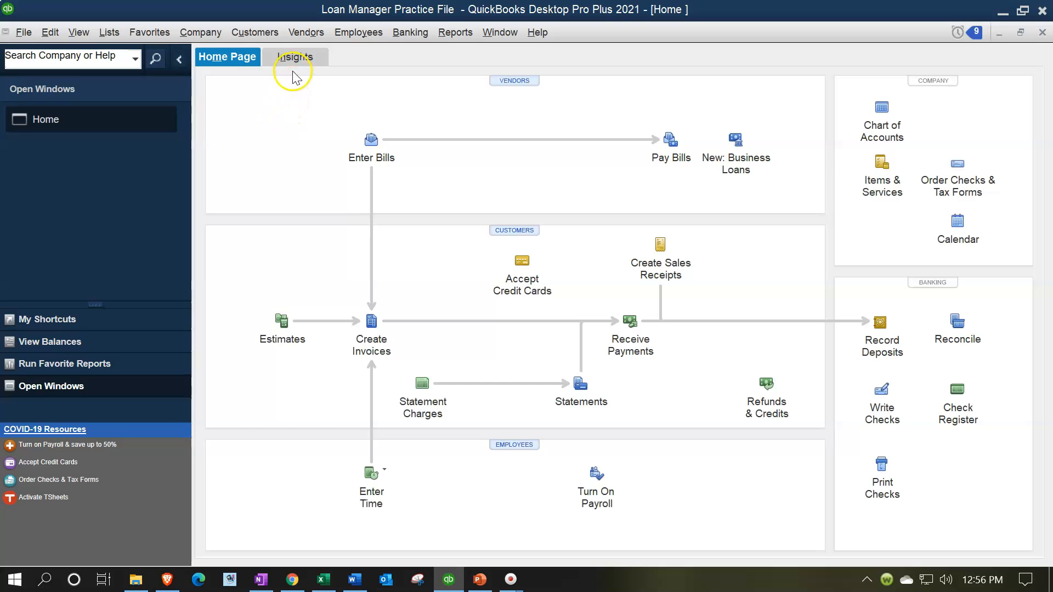
pyautogui.click(409, 33)
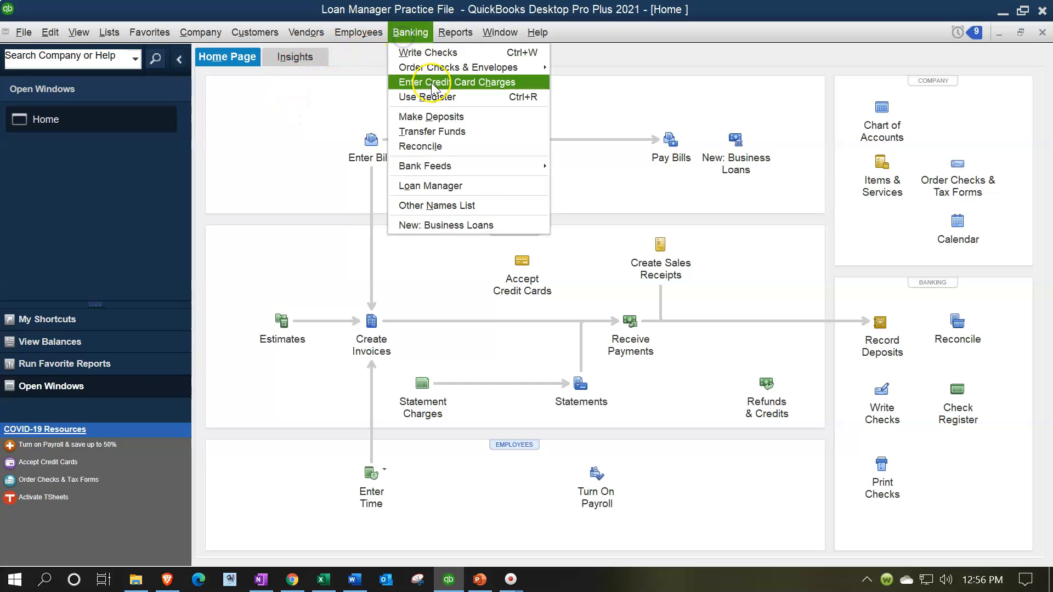
pyautogui.click(477, 188)
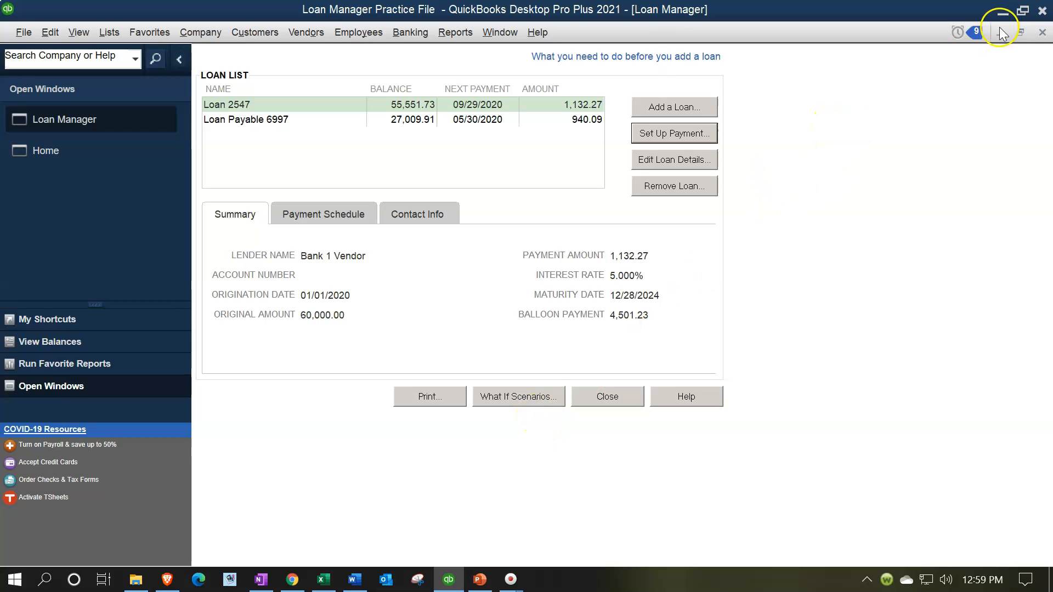
pyautogui.click(1042, 32)
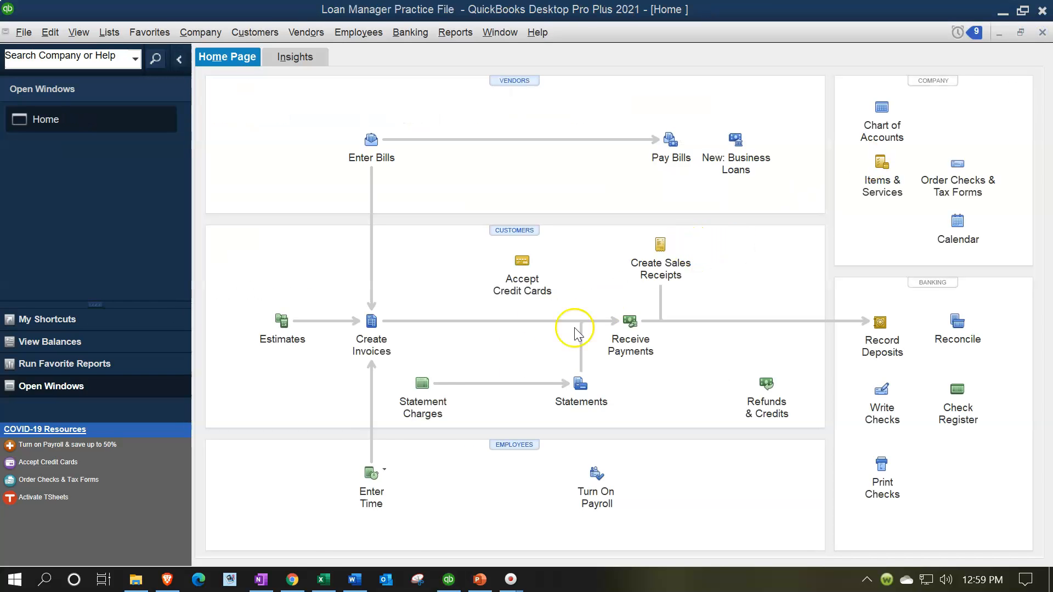
# Switch to the Loan Amortization Schedule workbook in Excel and examine Loan 1's amount, number of months, interest rate and payment formula.
pyautogui.click(322, 579)
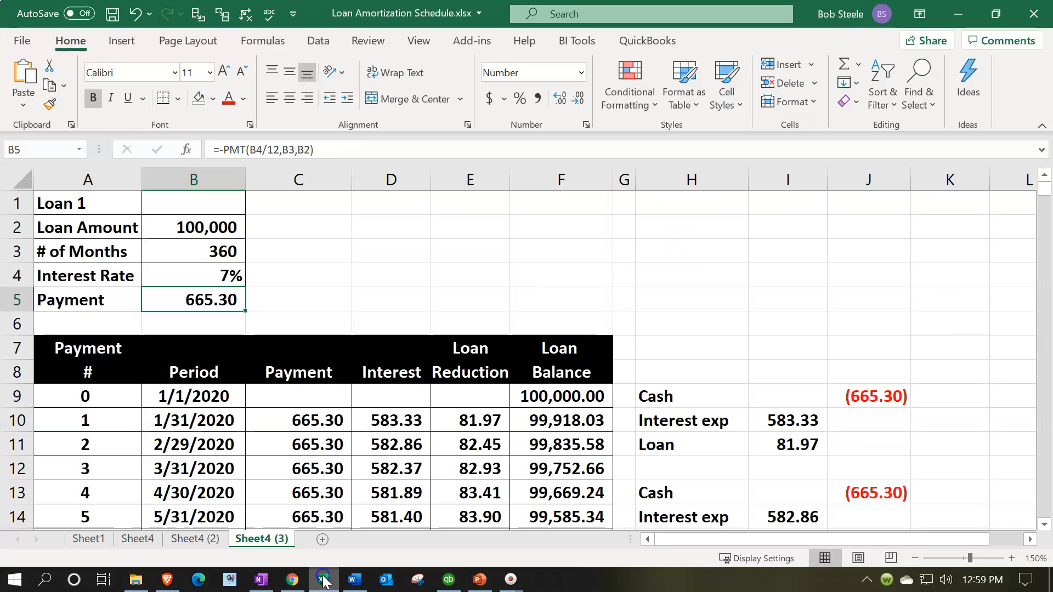
pyautogui.click(263, 400)
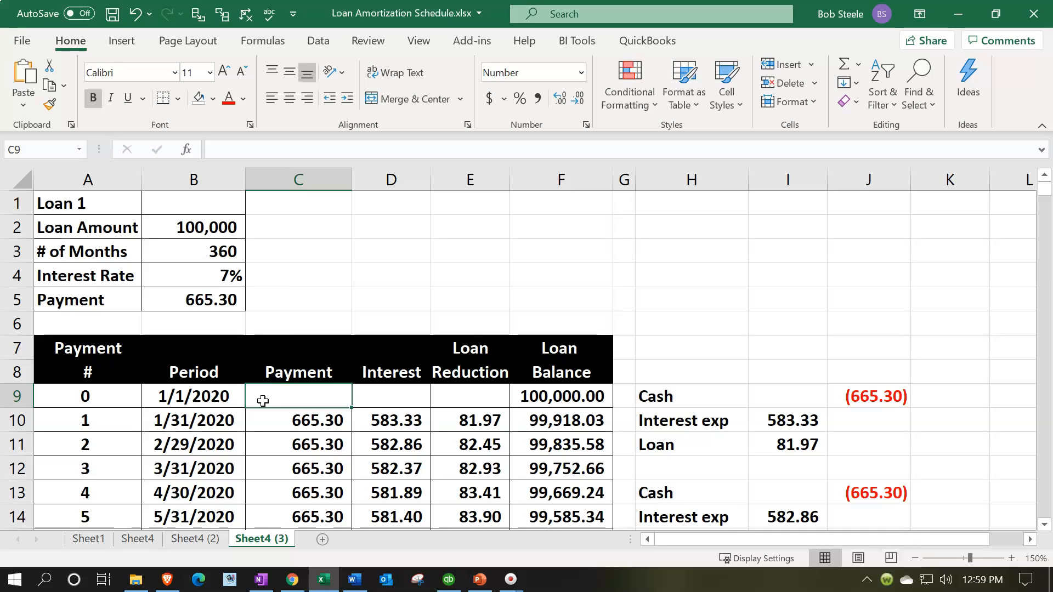
pyautogui.click(224, 228)
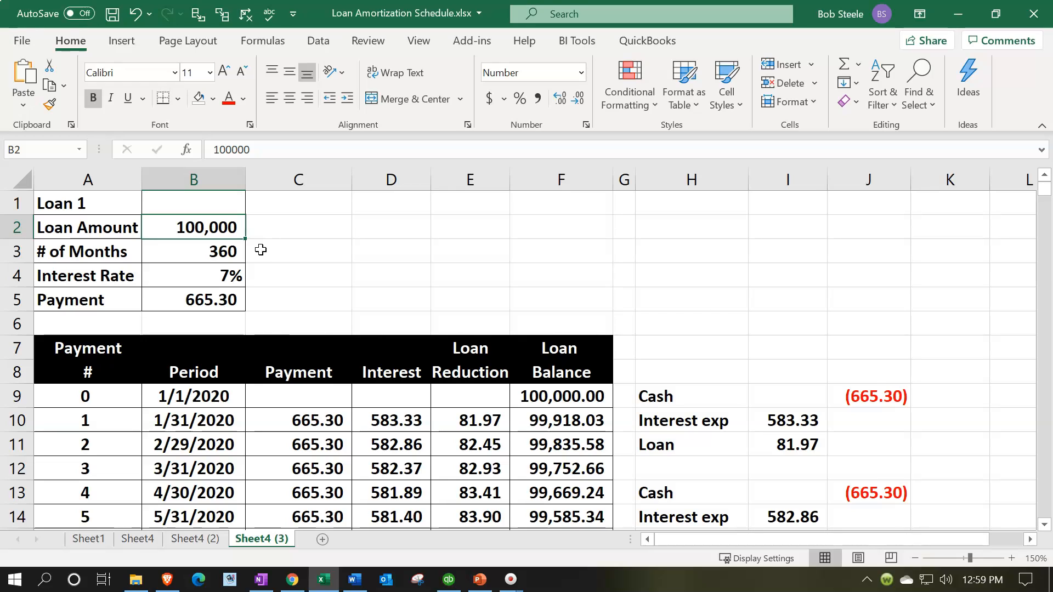
pyautogui.press('Down')
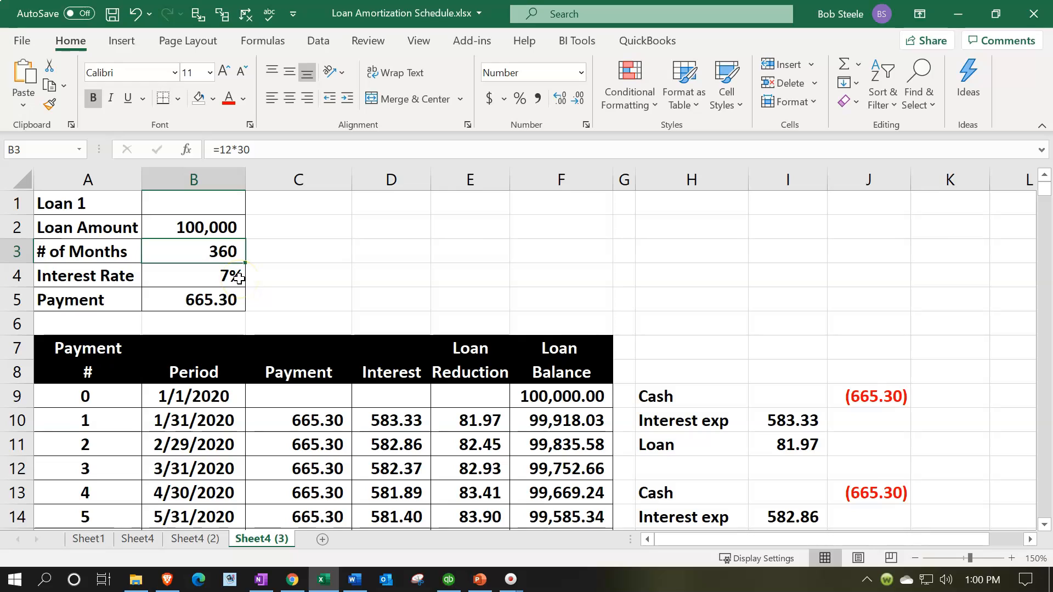
pyautogui.click(222, 267)
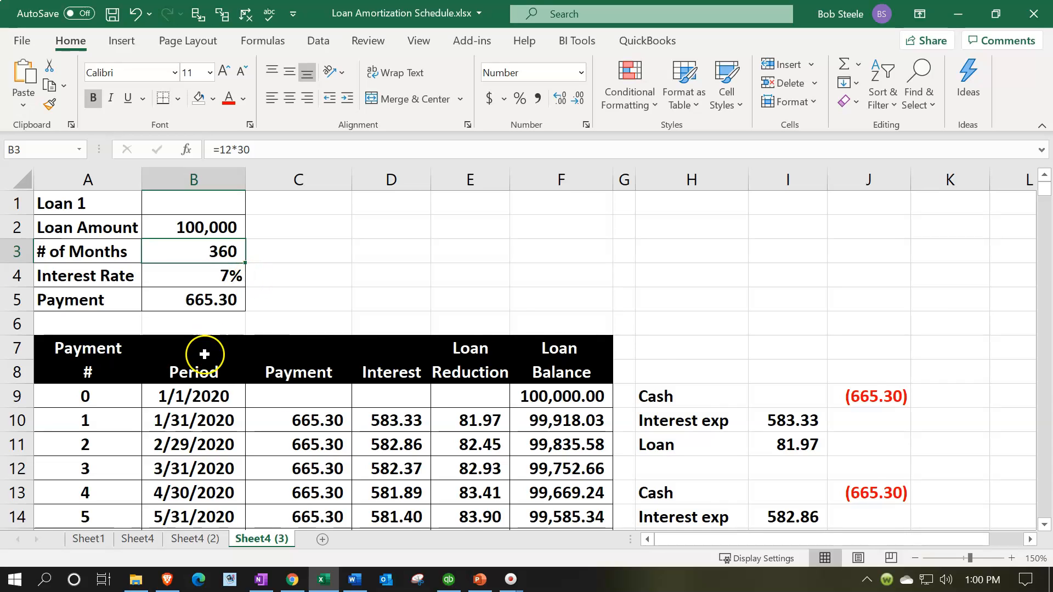
pyautogui.scroll(-2, 203, 354)
pyautogui.scroll(1, 200, 354)
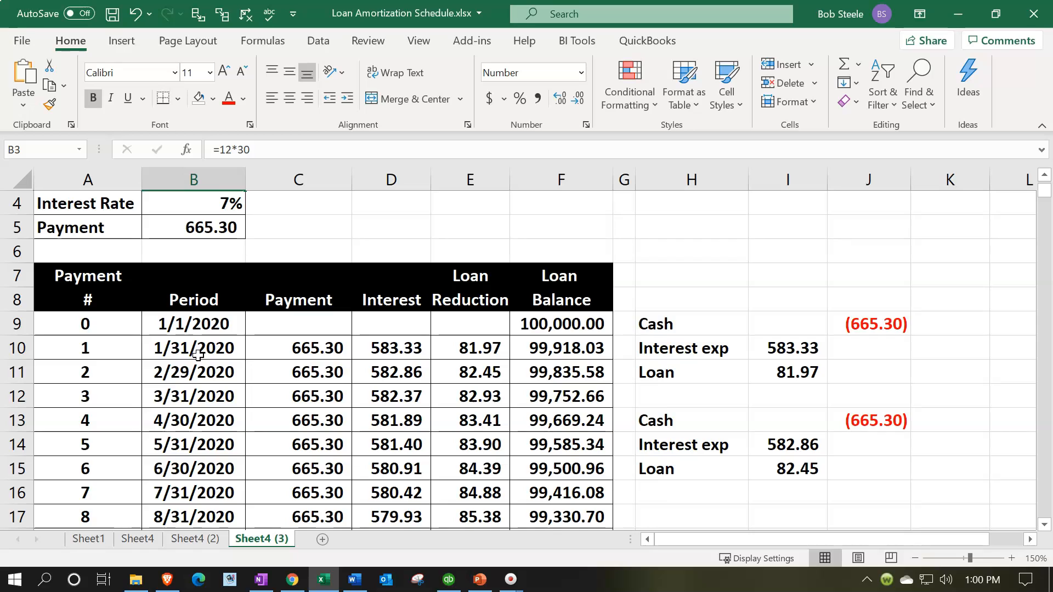
pyautogui.scroll(1, 197, 355)
pyautogui.click(204, 271)
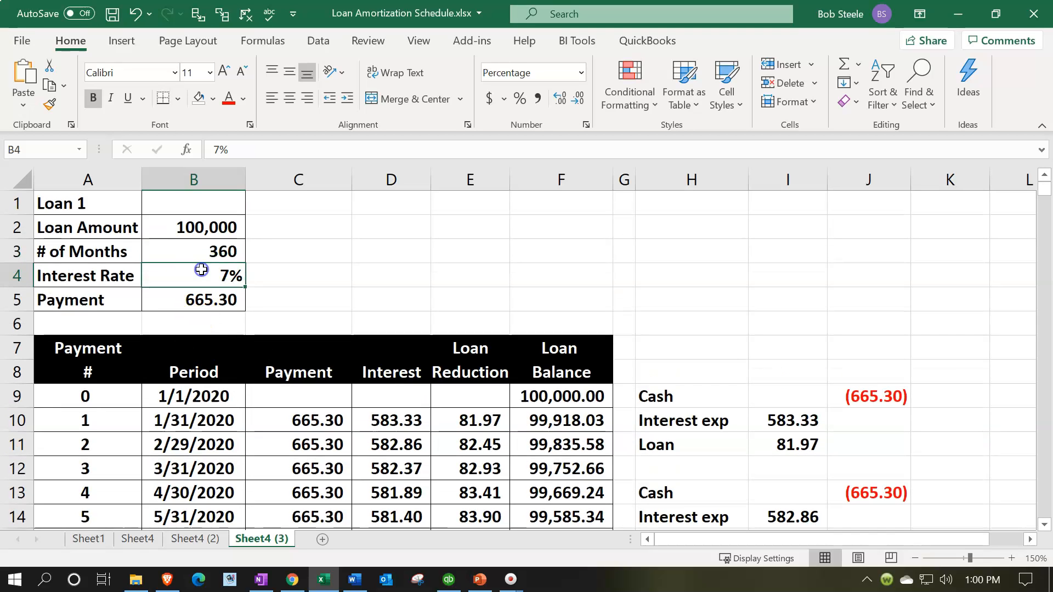
pyautogui.click(205, 291)
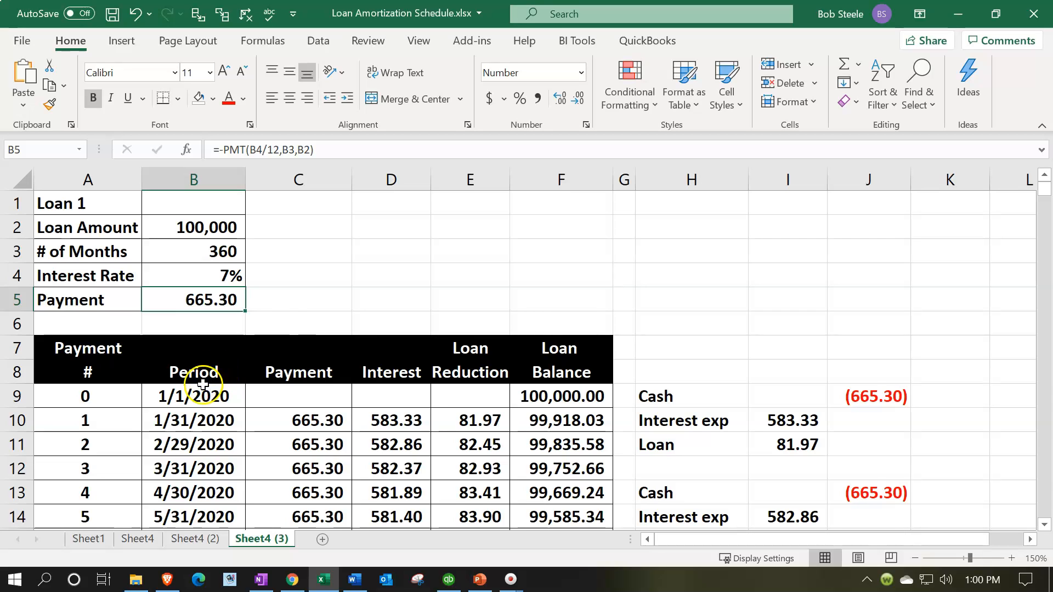
# Review the amortization table through its final payment and return to the beginning of the sheet.
pyautogui.scroll(-1, 519, 456)
pyautogui.scroll(-20, 519, 456)
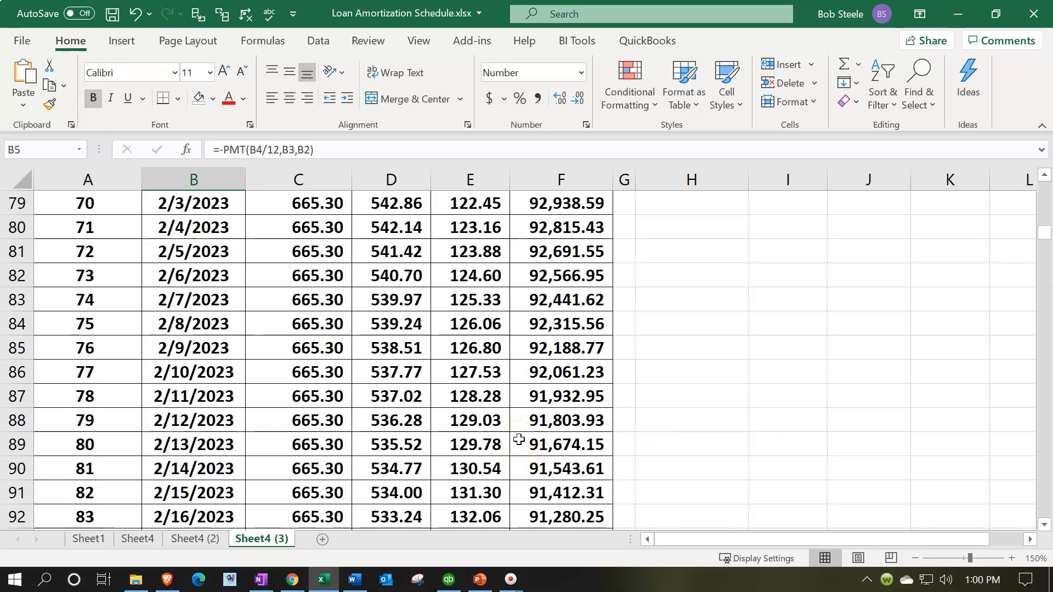
pyautogui.scroll(-20, 519, 432)
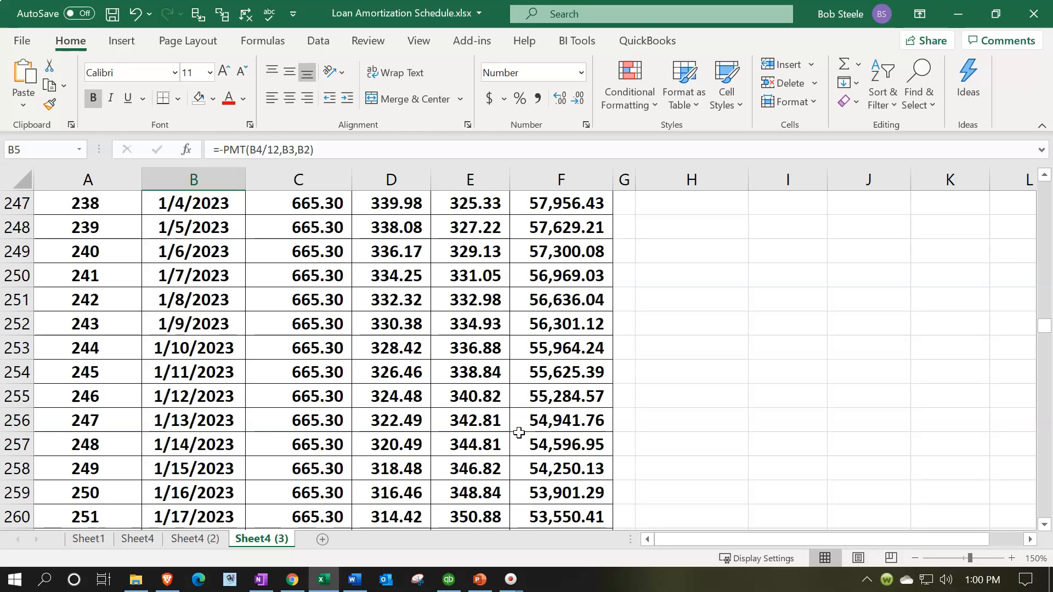
pyautogui.scroll(-20, 519, 431)
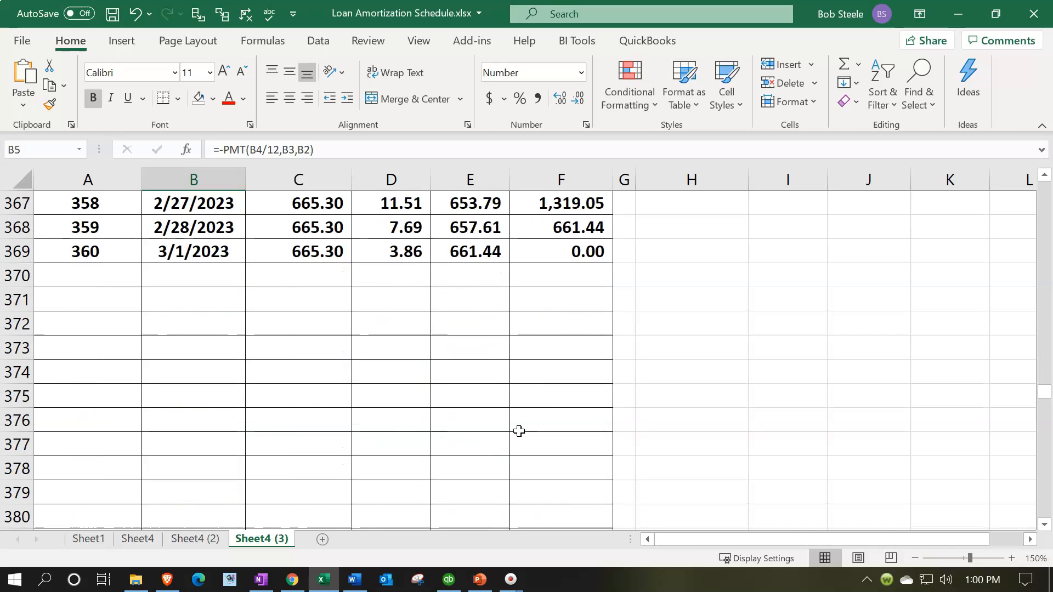
pyautogui.scroll(6, 519, 431)
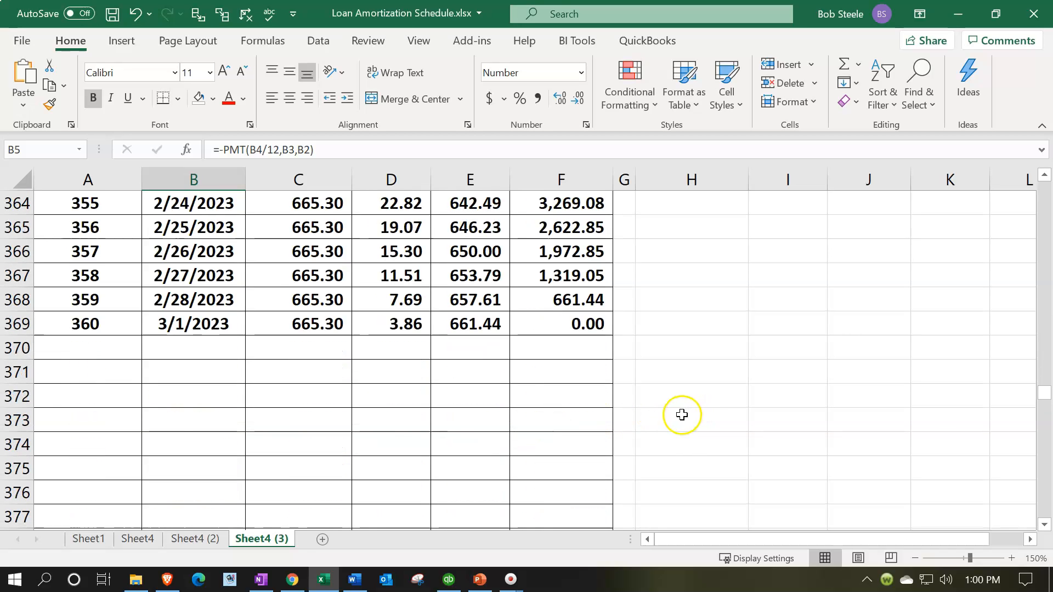
pyautogui.moveTo(1043, 396); pyautogui.dragTo(1044, 181)
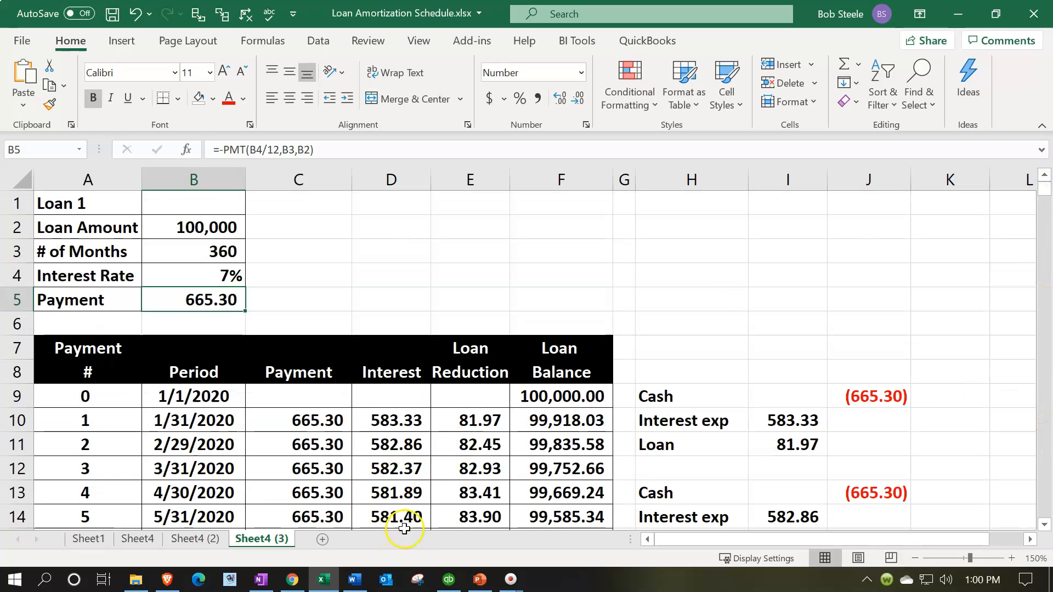
# Switch to QuickBooks and open the Checking account register from the chart of accounts.
pyautogui.click(449, 580)
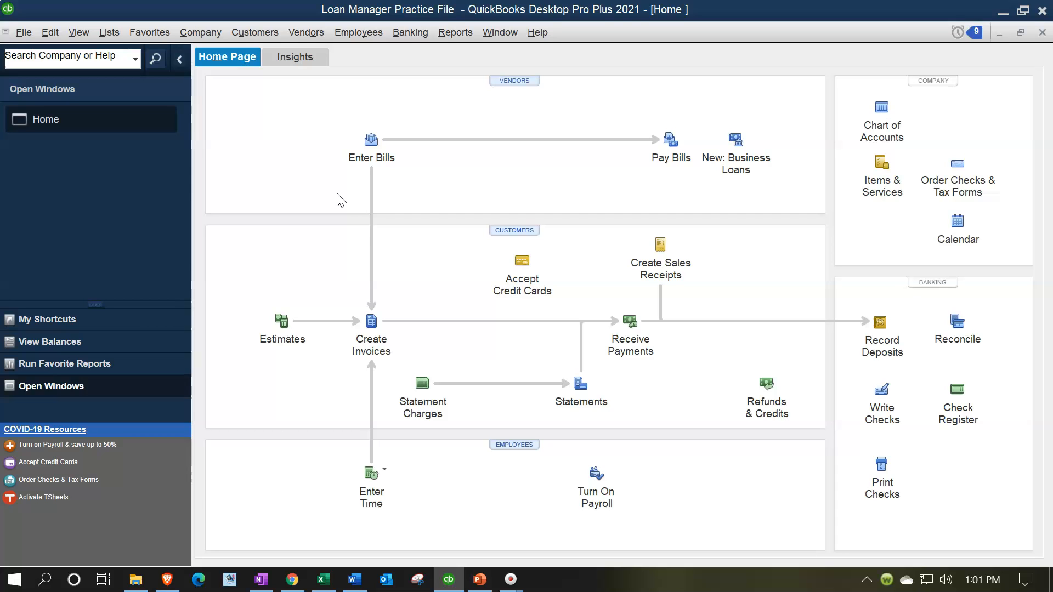
pyautogui.click(76, 36)
pyautogui.moveTo(107, 34)
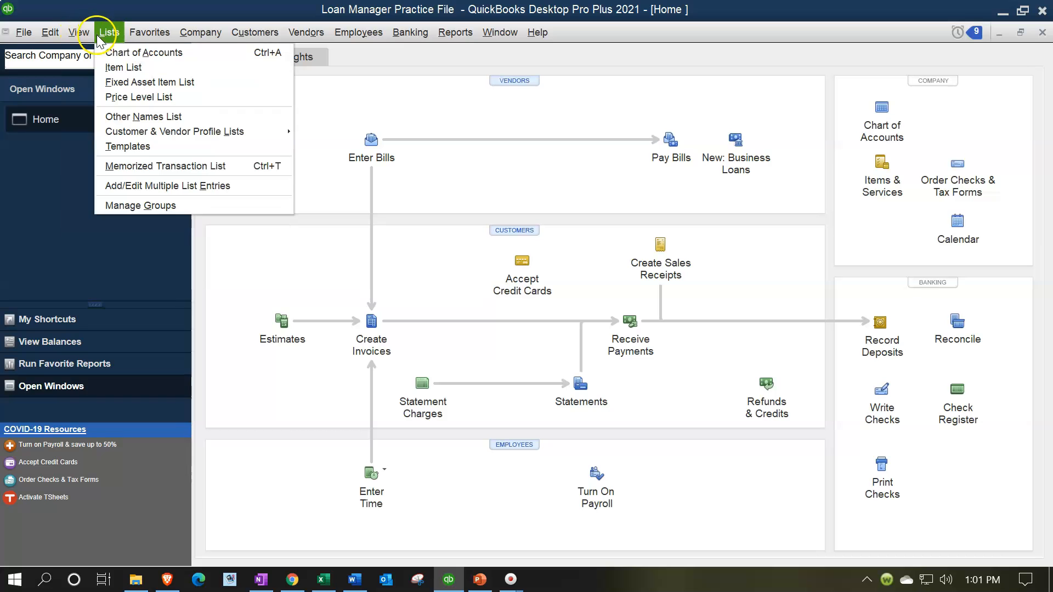
pyautogui.click(105, 52)
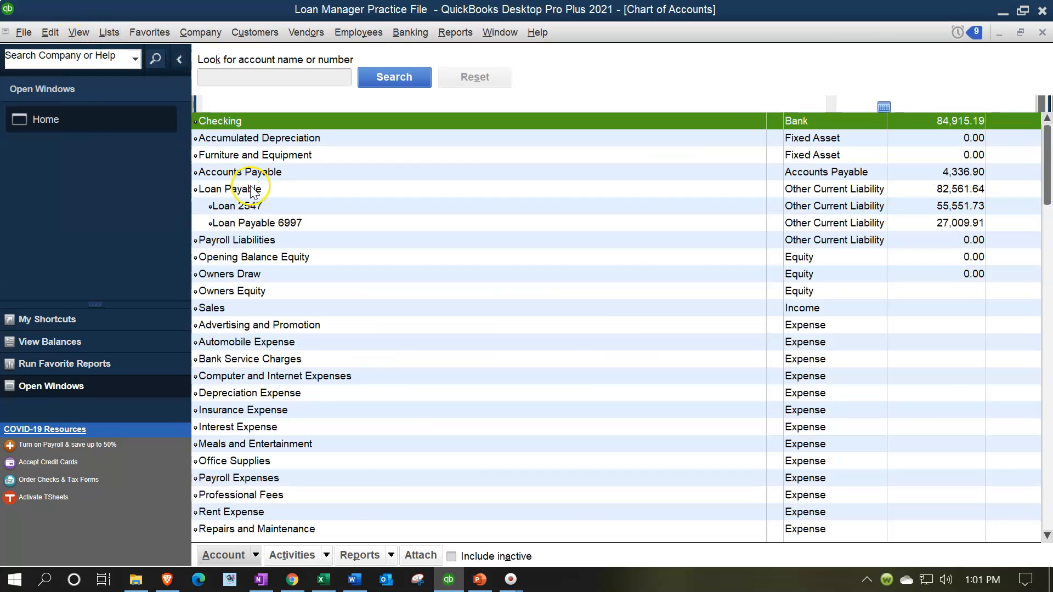
pyautogui.doubleClick(244, 122)
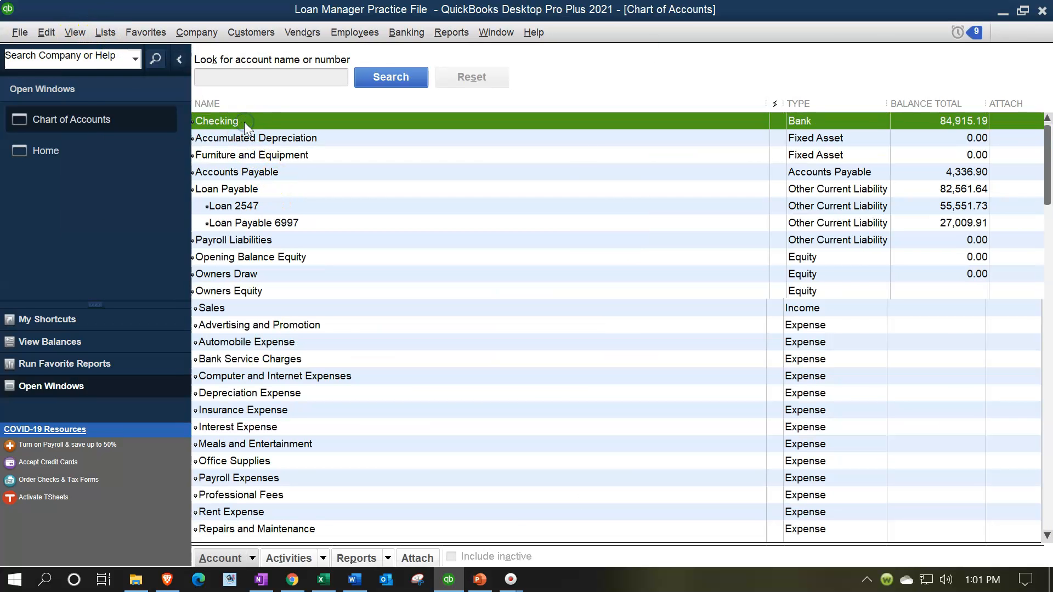
# Start a register entry dated 01/01/2020 with number Dep and payee Bank 3, quick-adding Bank 3 as a vendor.
pyautogui.write('01/01/20')
pyautogui.press('Tab')
pyautogui.write('Dep')
pyautogui.press('Tab')
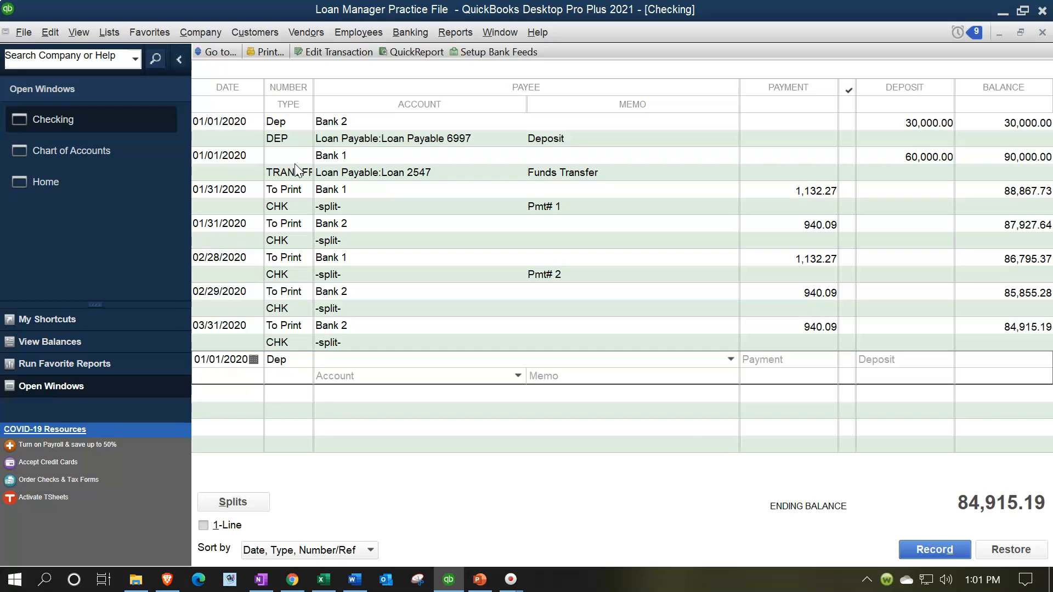
pyautogui.write('Bank ')
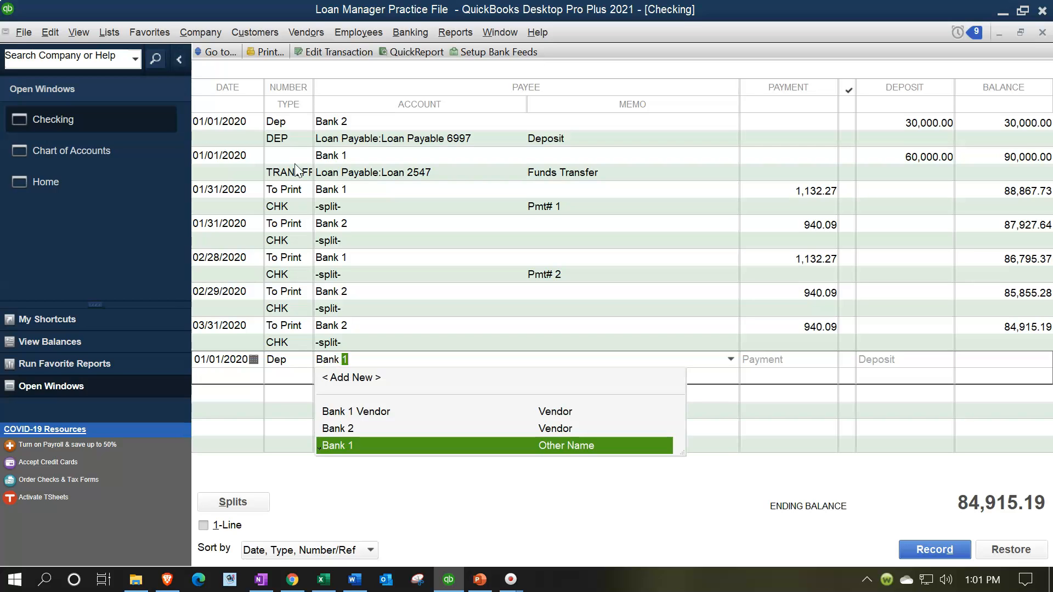
pyautogui.write(' 3')
pyautogui.press('Tab')
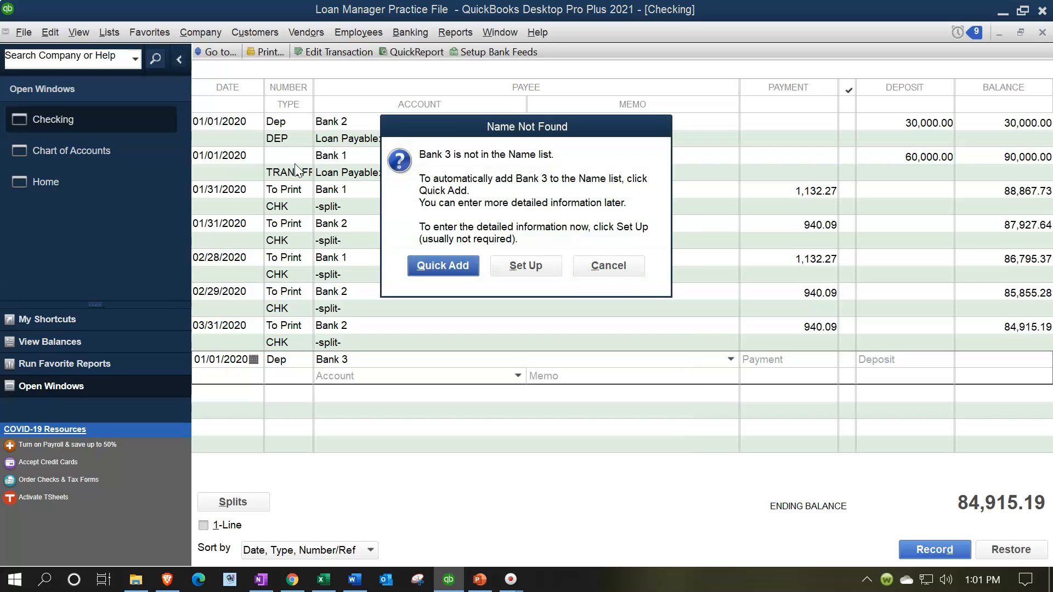
pyautogui.click(452, 264)
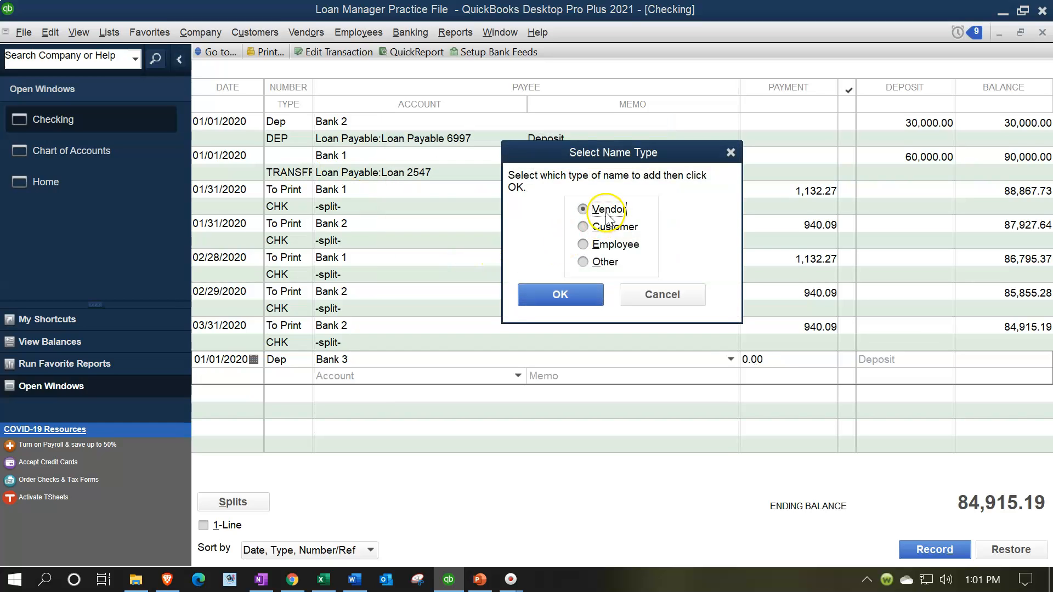
pyautogui.click(580, 294)
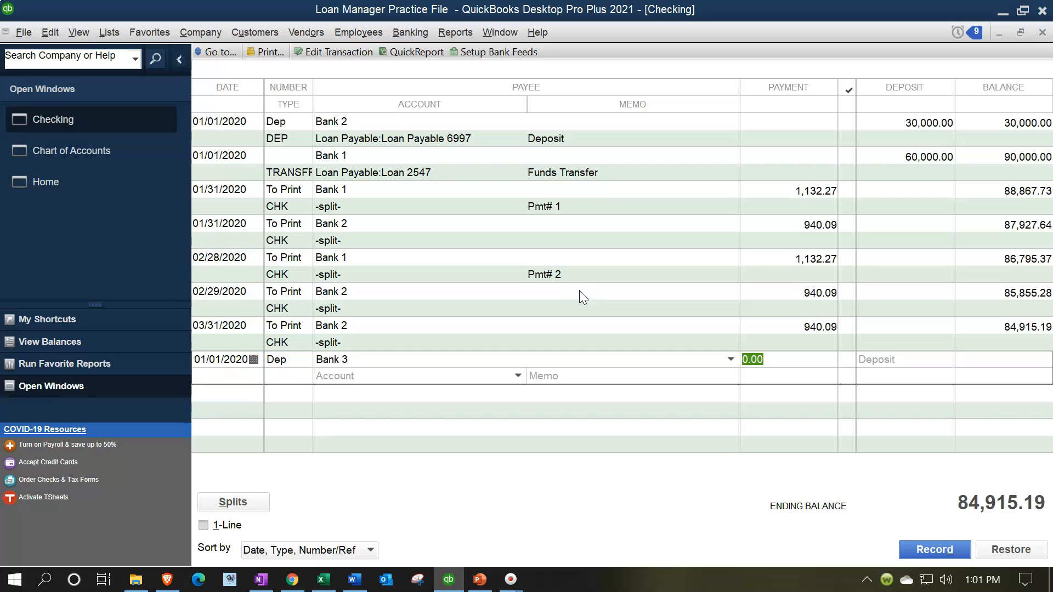
# Enter a 100,000 deposit for Bank 3 and begin setting up a new account named Loan Payable 6779 for it.
pyautogui.press('Tab')
pyautogui.press('Tab')
pyautogui.write('100000')
pyautogui.press('Tab')
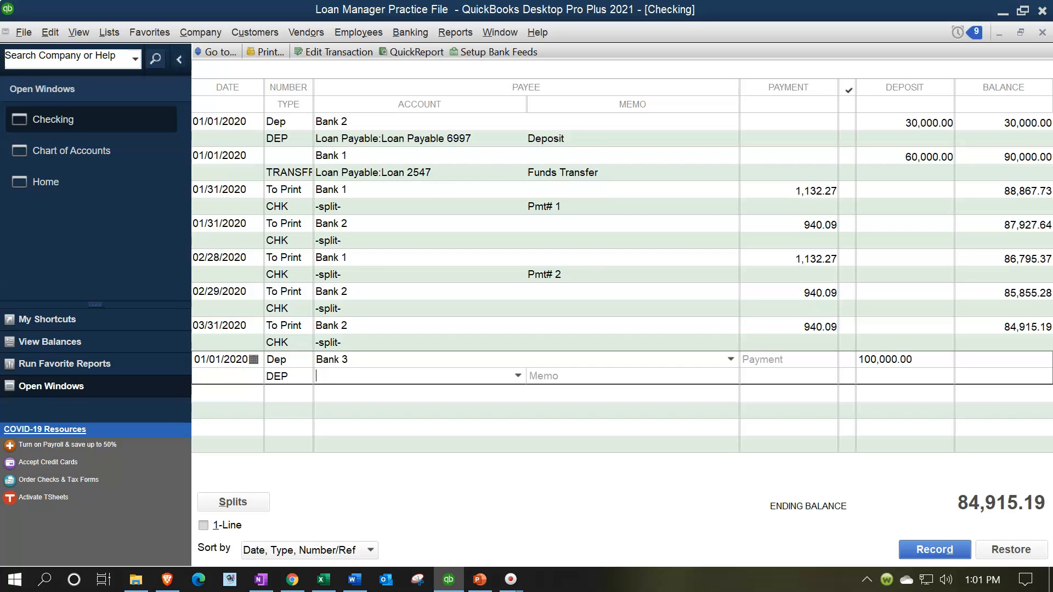
pyautogui.write('Loan Payable ')
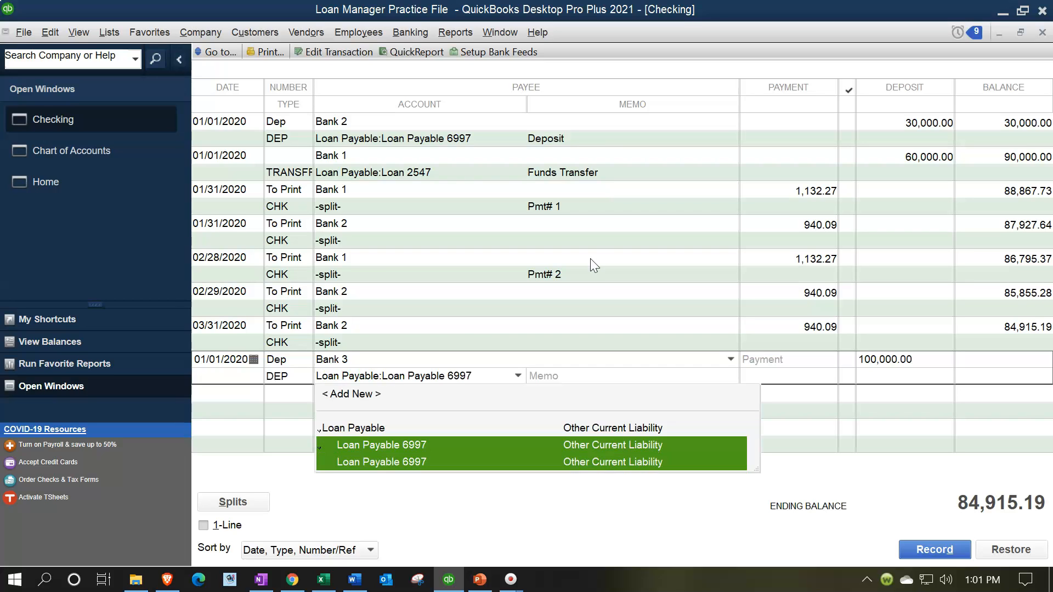
pyautogui.write('6')
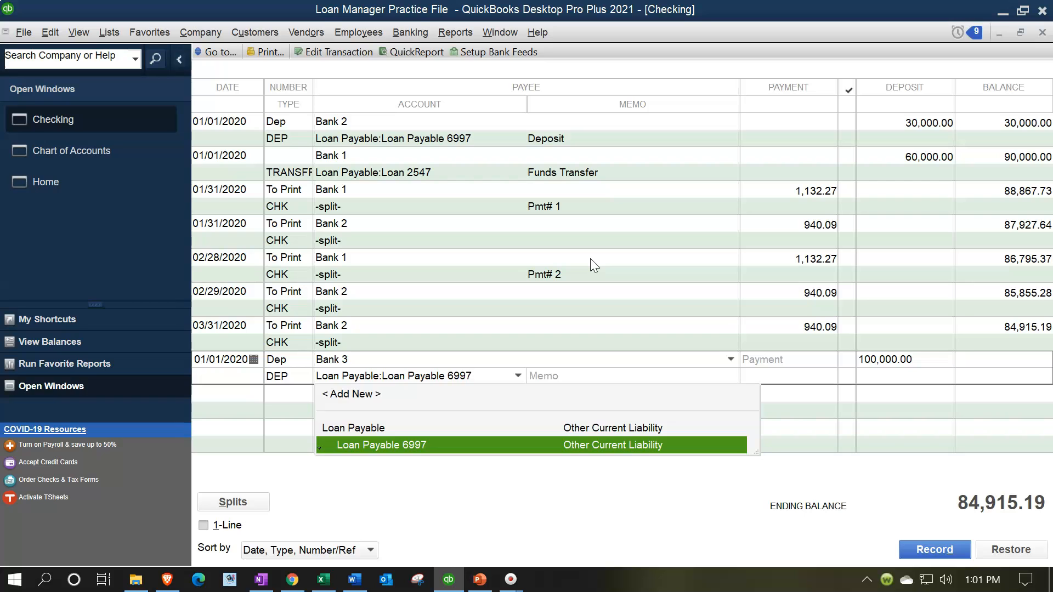
pyautogui.write('779')
pyautogui.press('Tab')
pyautogui.press('Return')
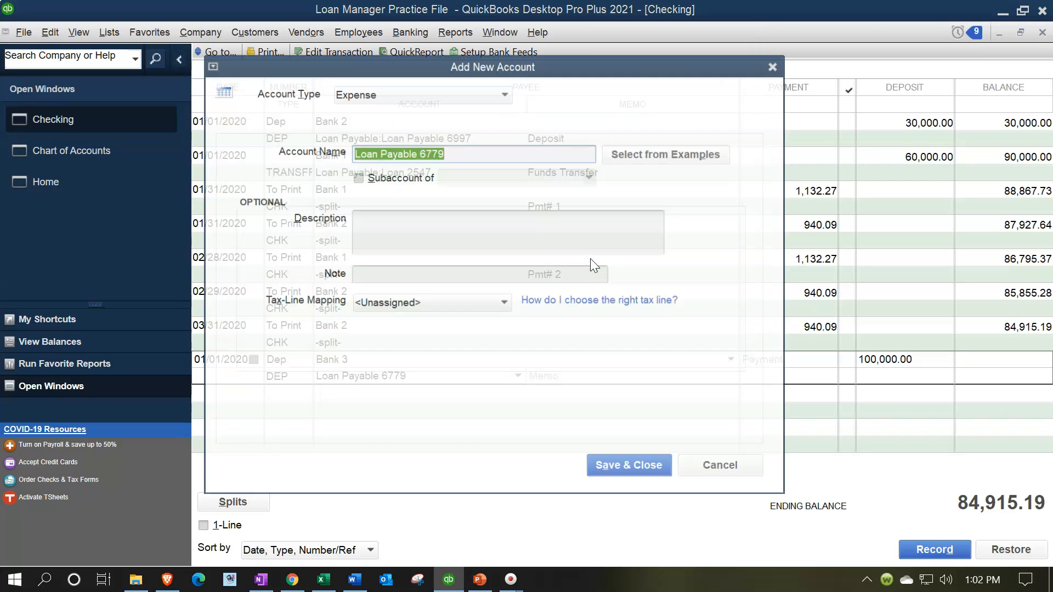
# Save the new account as an Other Current Liability and subaccount of Loan Payable, and record the deposit.
pyautogui.click(446, 93)
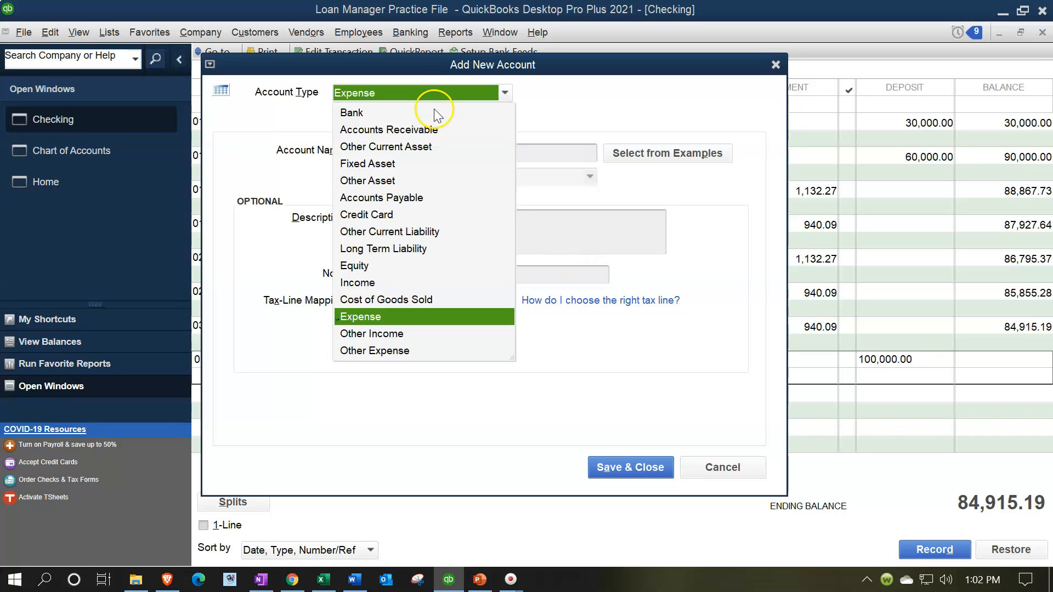
pyautogui.click(383, 232)
pyautogui.click(396, 180)
pyautogui.click(398, 177)
pyautogui.click(458, 177)
pyautogui.write('Loan Payable')
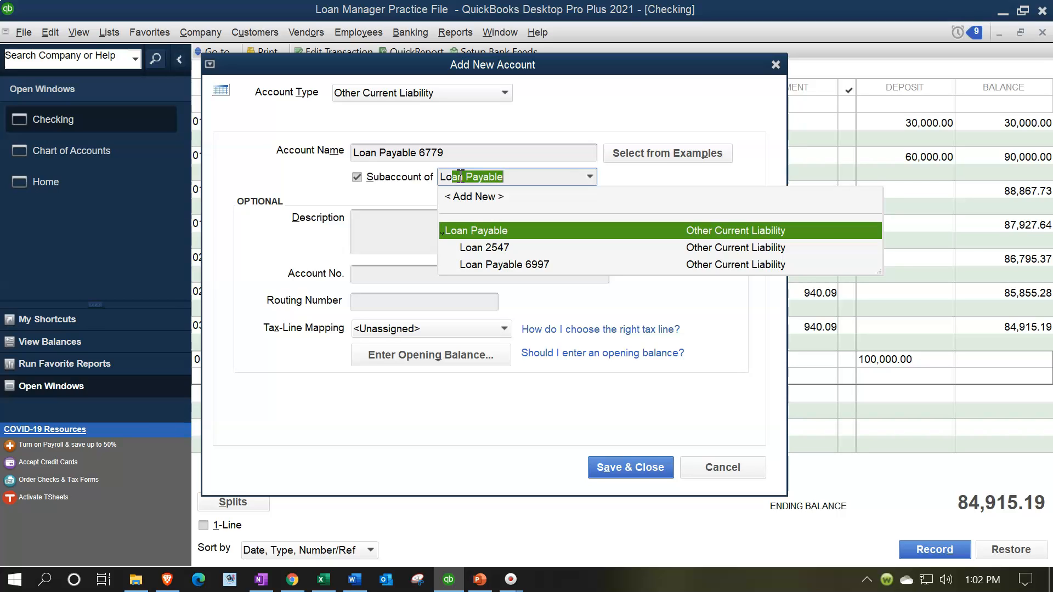
pyautogui.press('Tab')
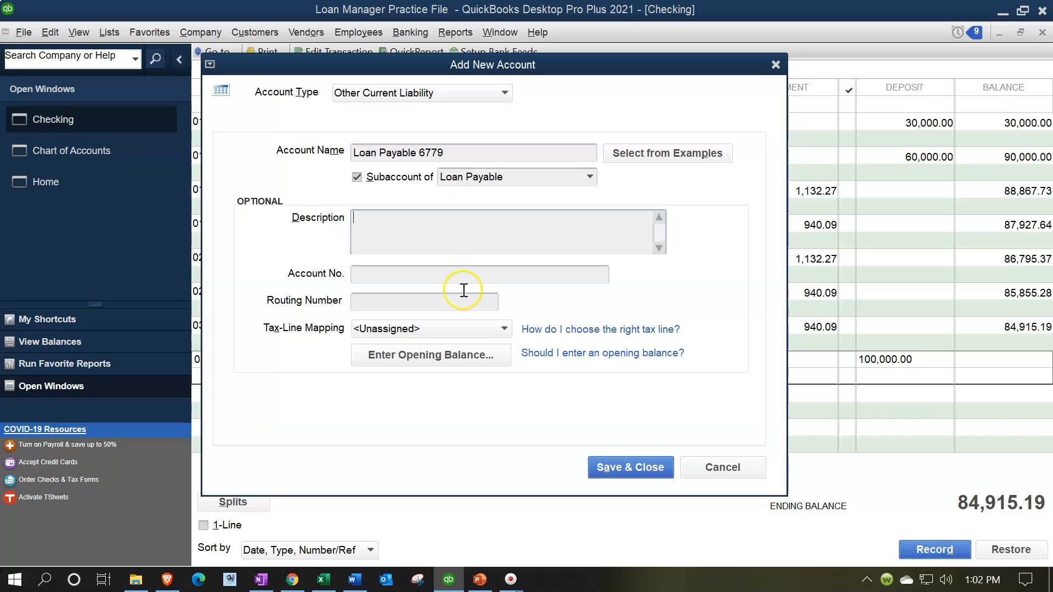
pyautogui.click(608, 466)
pyautogui.press('Return')
pyautogui.press('Return')
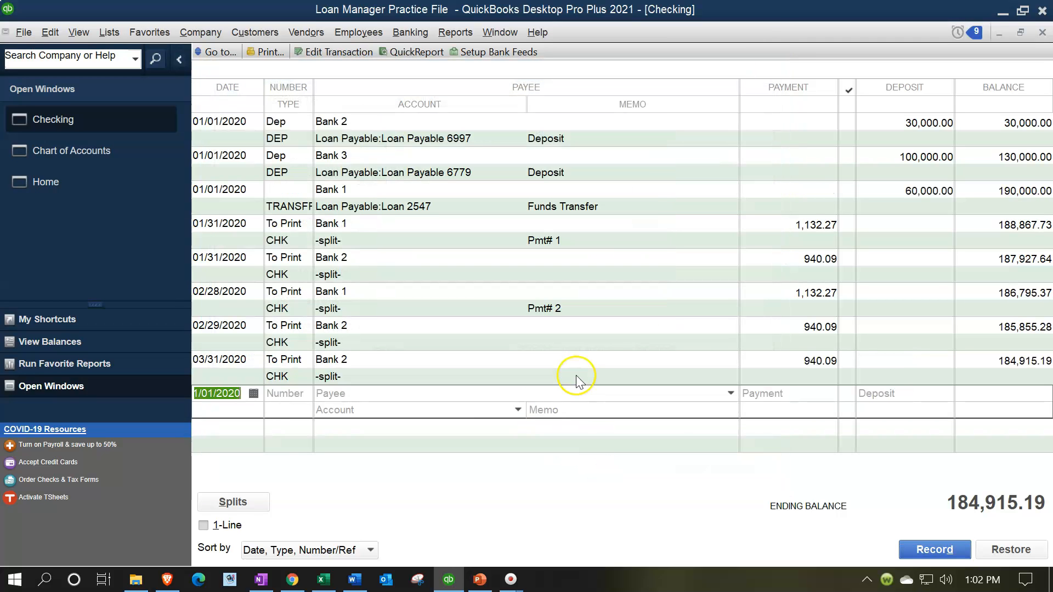
# Open the Balance Sheet report for 01/01/2020 to 12/31/2020 and check the Loan Payable 6779 balance.
pyautogui.click(454, 32)
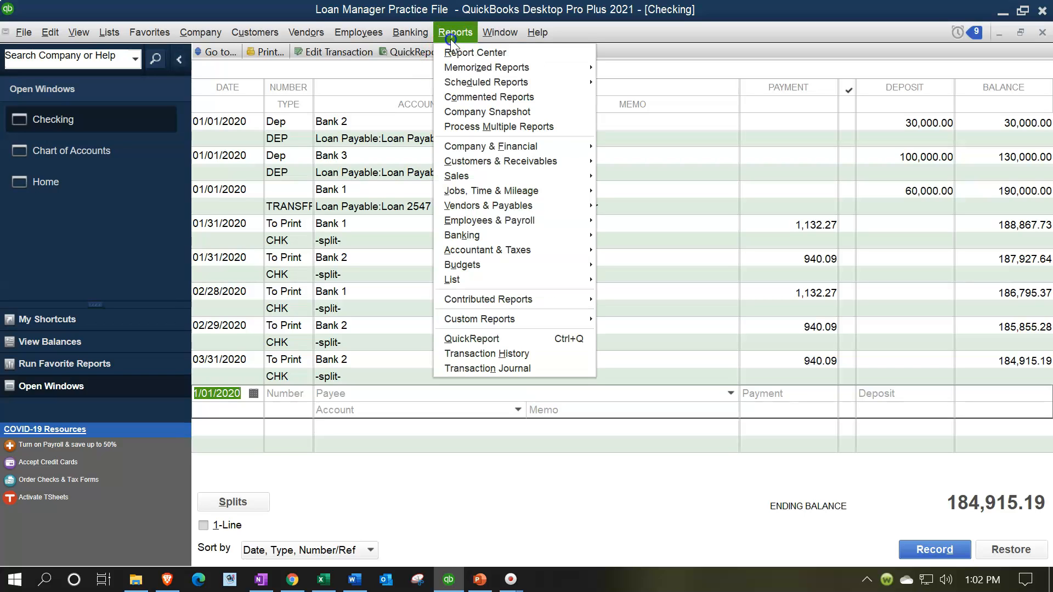
pyautogui.moveTo(526, 146)
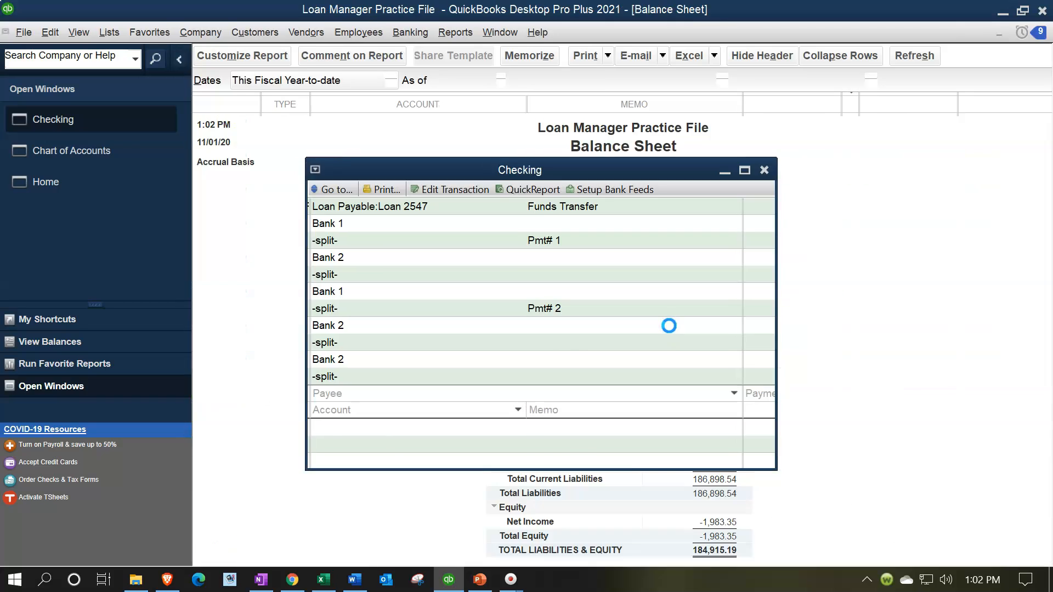
pyautogui.click(246, 59)
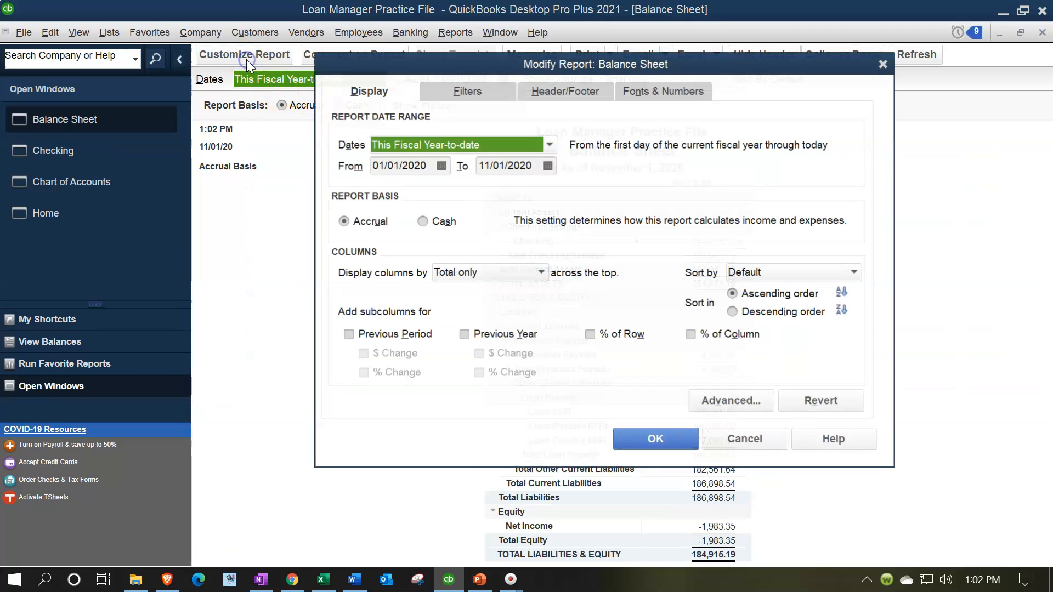
pyautogui.write('01012020')
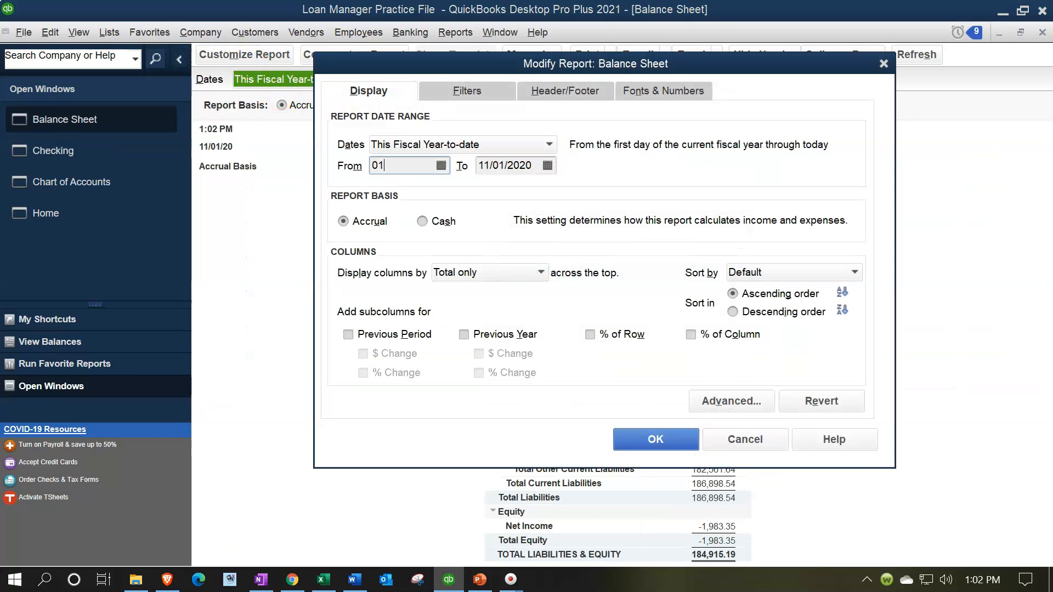
pyautogui.press('Tab')
pyautogui.write('1')
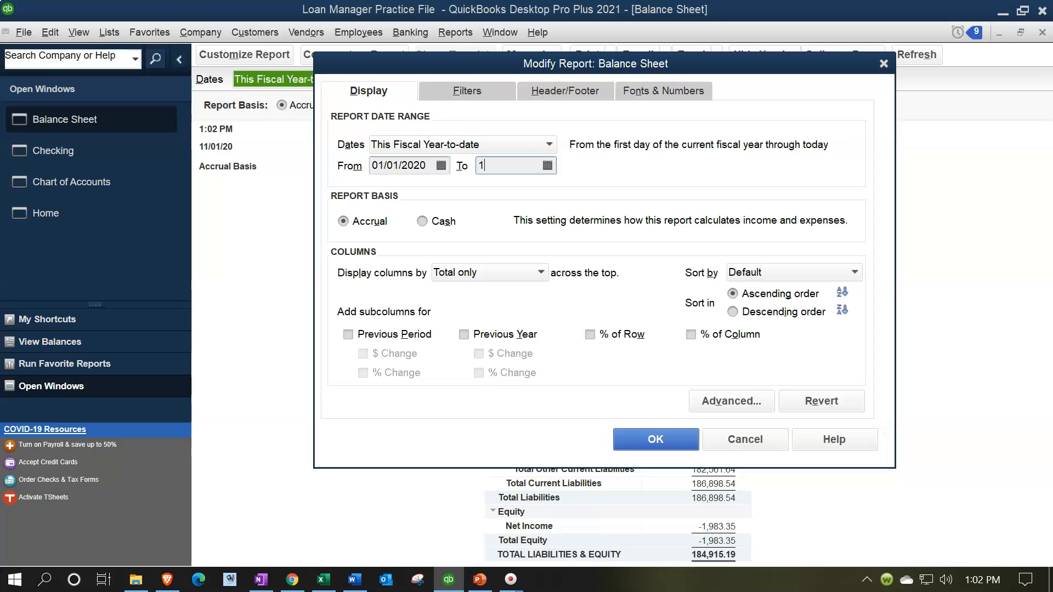
pyautogui.write('2/31/20')
pyautogui.press('Tab')
pyautogui.click(664, 433)
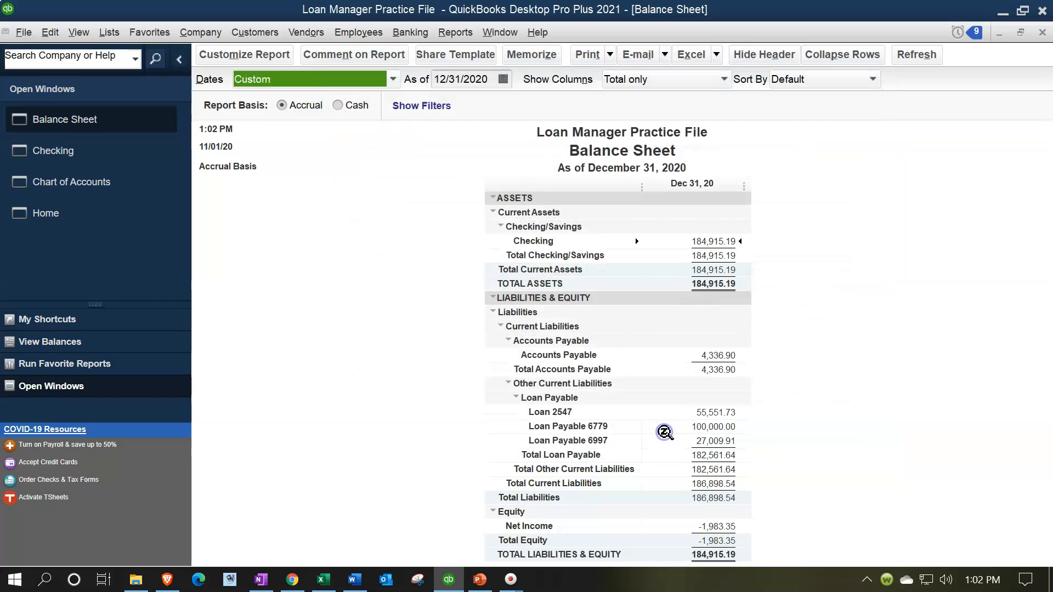
pyautogui.click(698, 426)
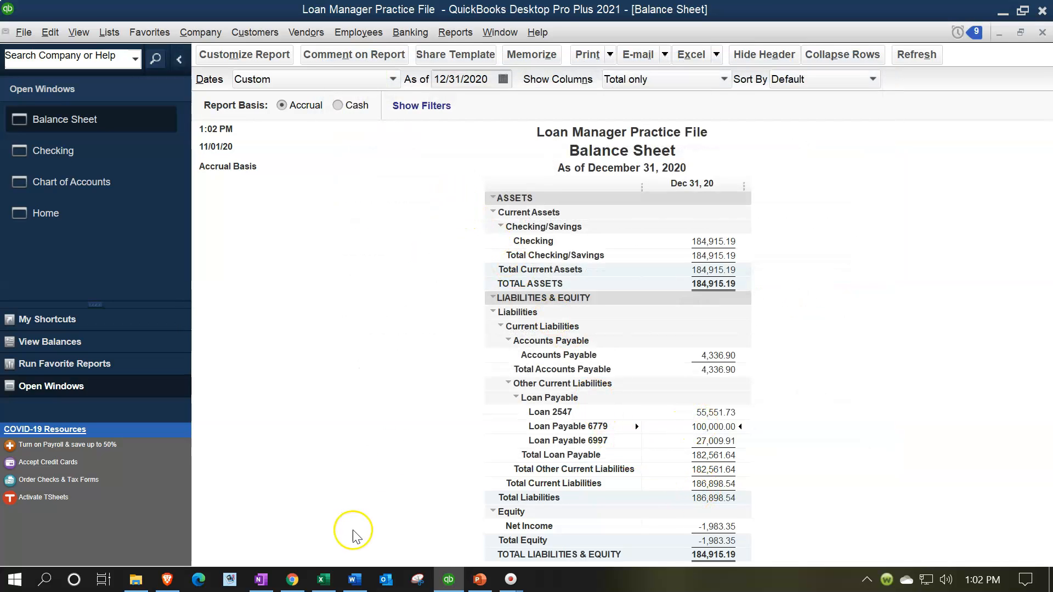
# Review the loan terms and payment rows in the Excel amortization schedule, then return to QuickBooks.
pyautogui.click(323, 579)
pyautogui.click(336, 448)
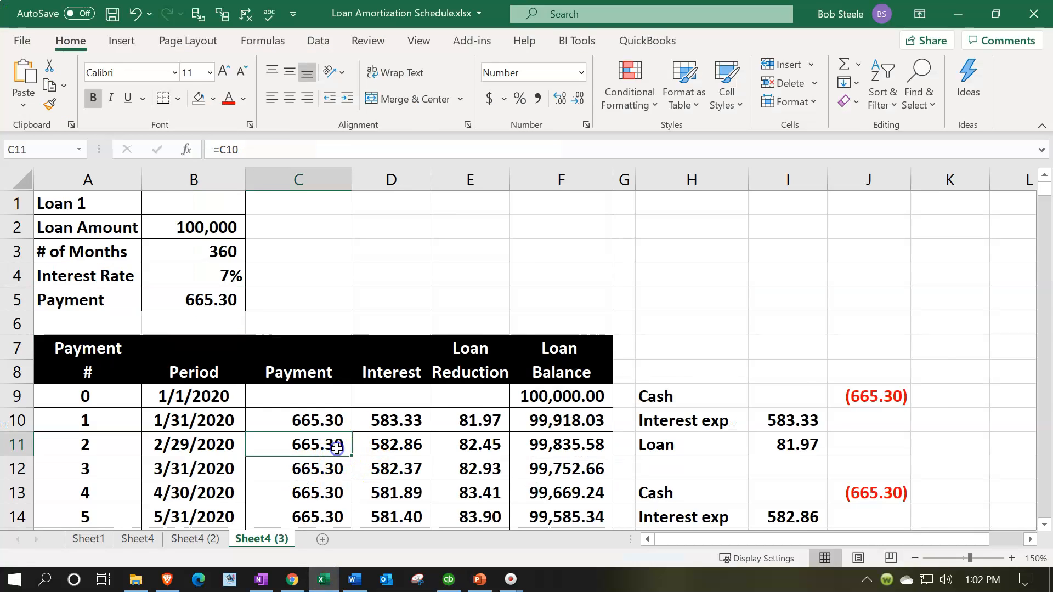
pyautogui.scroll(-1, 323, 438)
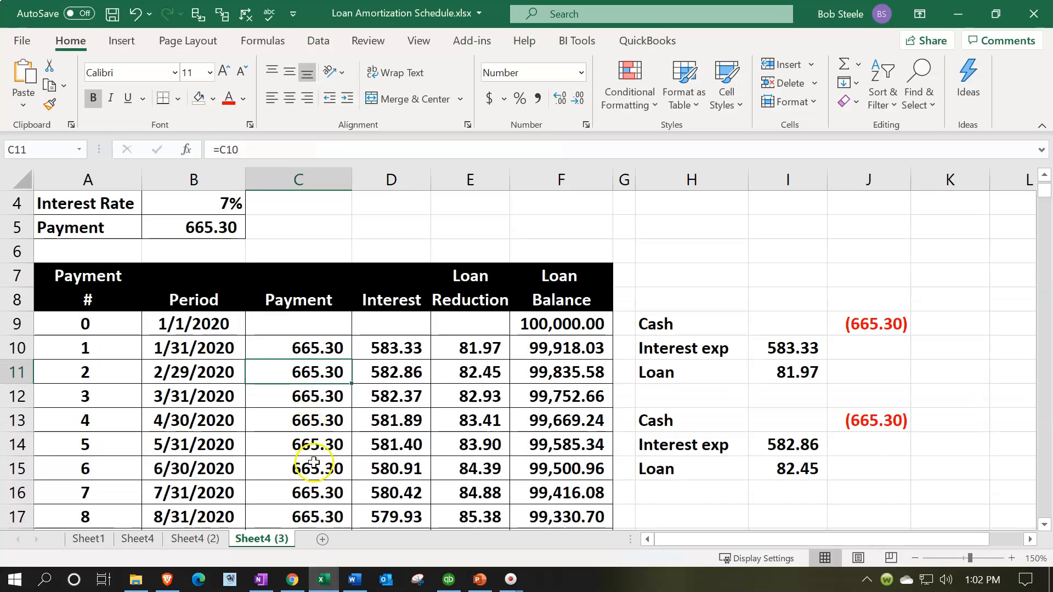
pyautogui.click(322, 581)
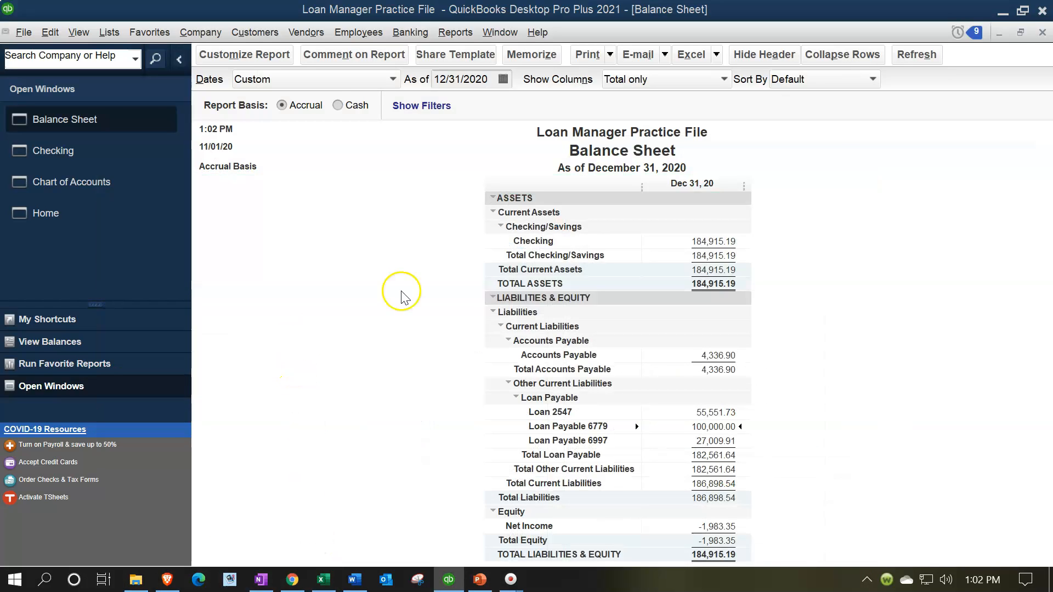
# Open the Loan Manager and start adding a loan for account Loan Payable 6779 with lender Bank 3.
pyautogui.click(411, 33)
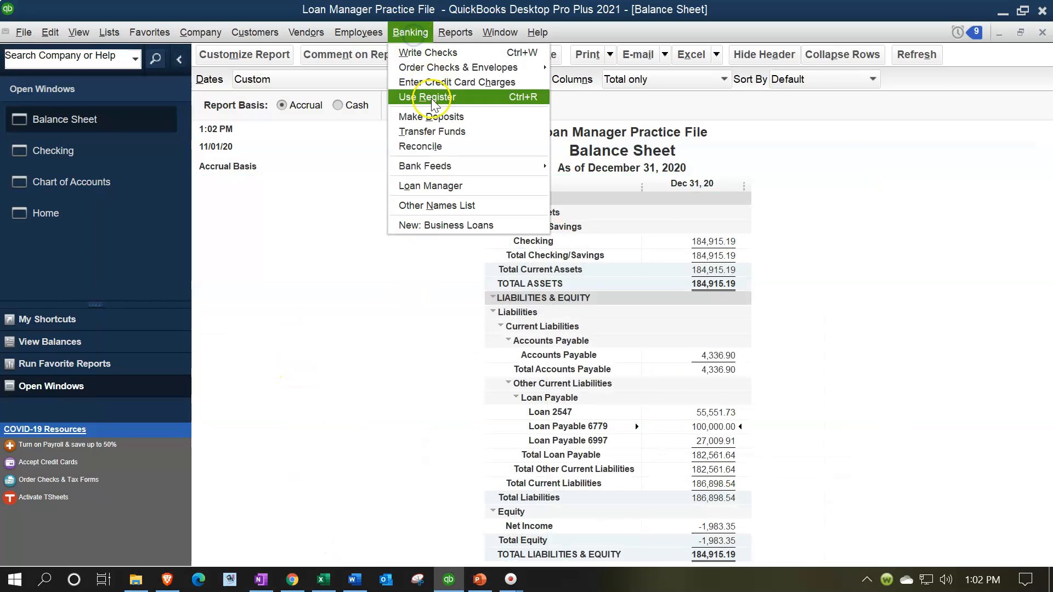
pyautogui.click(441, 186)
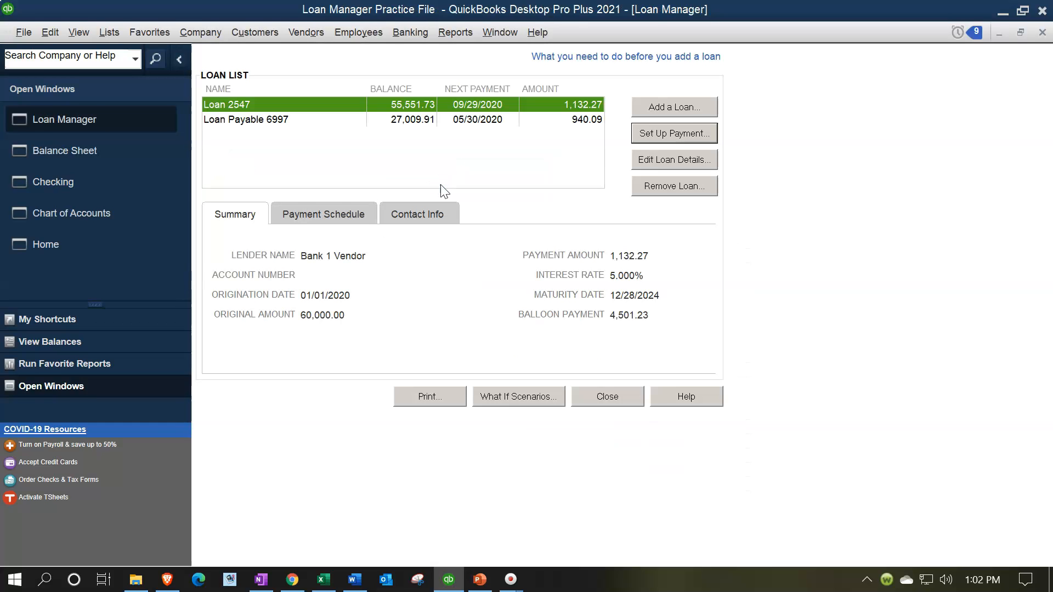
pyautogui.click(665, 109)
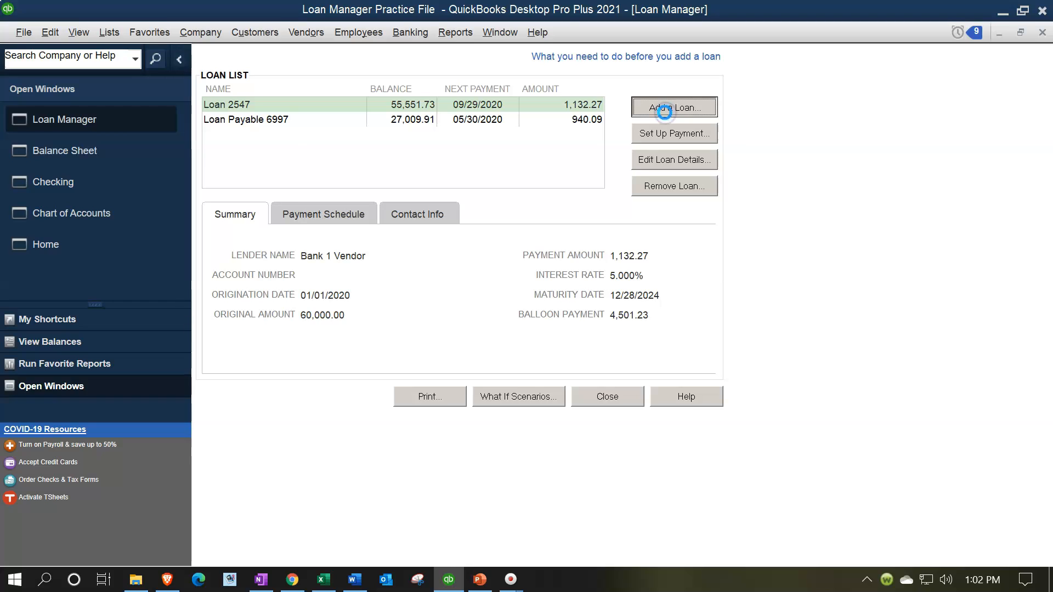
pyautogui.click(518, 196)
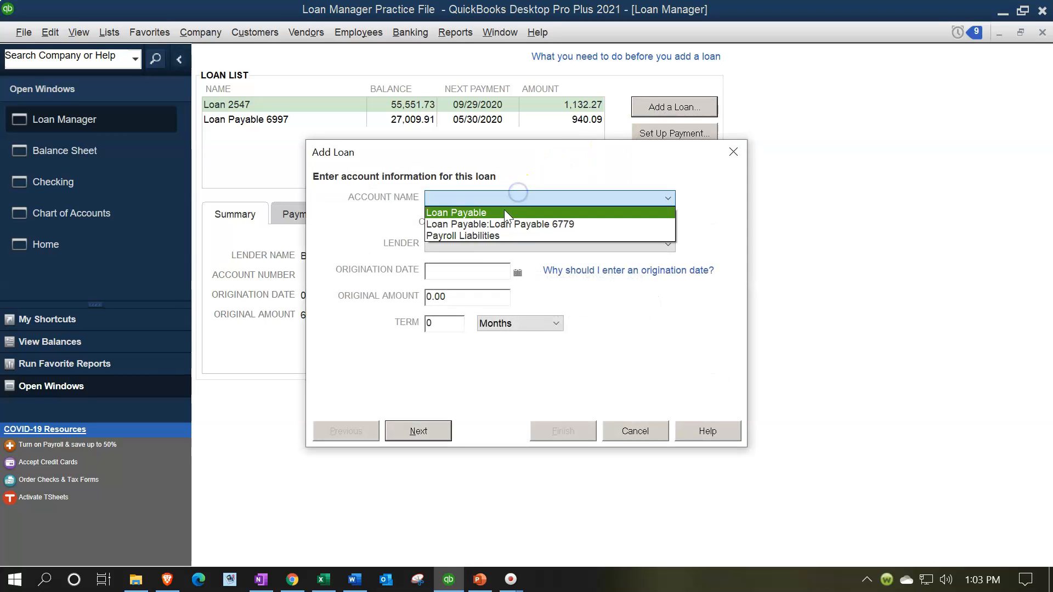
pyautogui.click(530, 225)
pyautogui.click(516, 243)
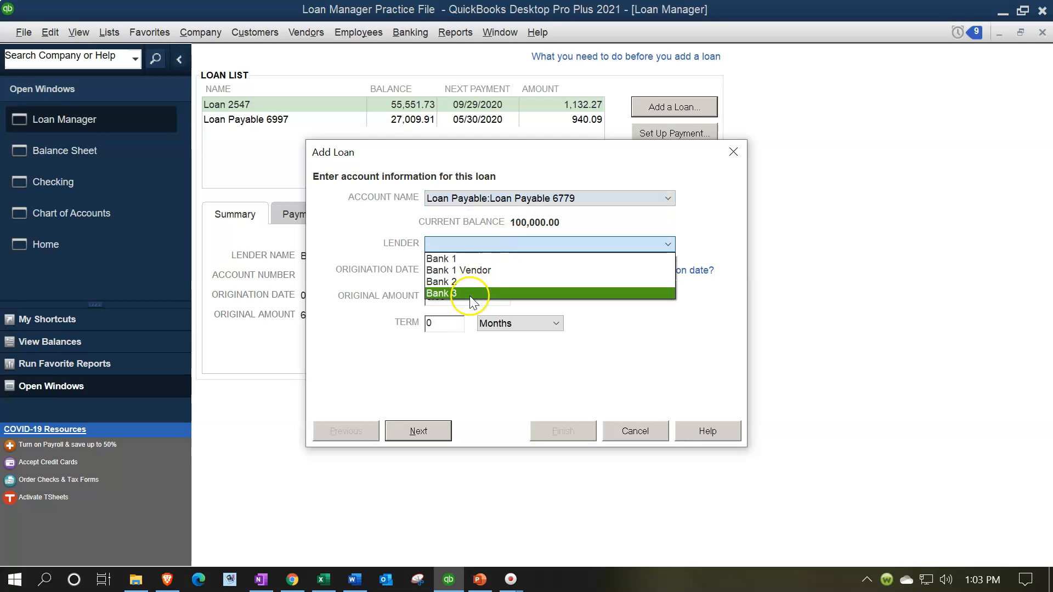
pyautogui.click(471, 294)
# Enter origination date 01/01/2020, original amount 100,000 and a term of 360 months, and continue to the payment information.
pyautogui.click(461, 271)
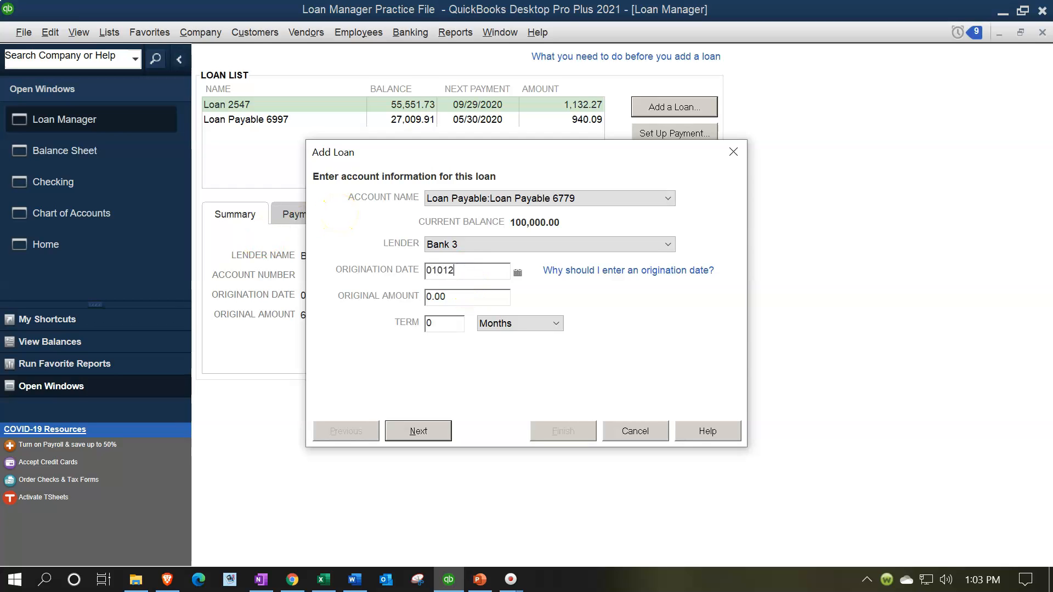
pyautogui.press('Tab')
pyautogui.write('1')
pyautogui.write('00,000')
pyautogui.press('Tab')
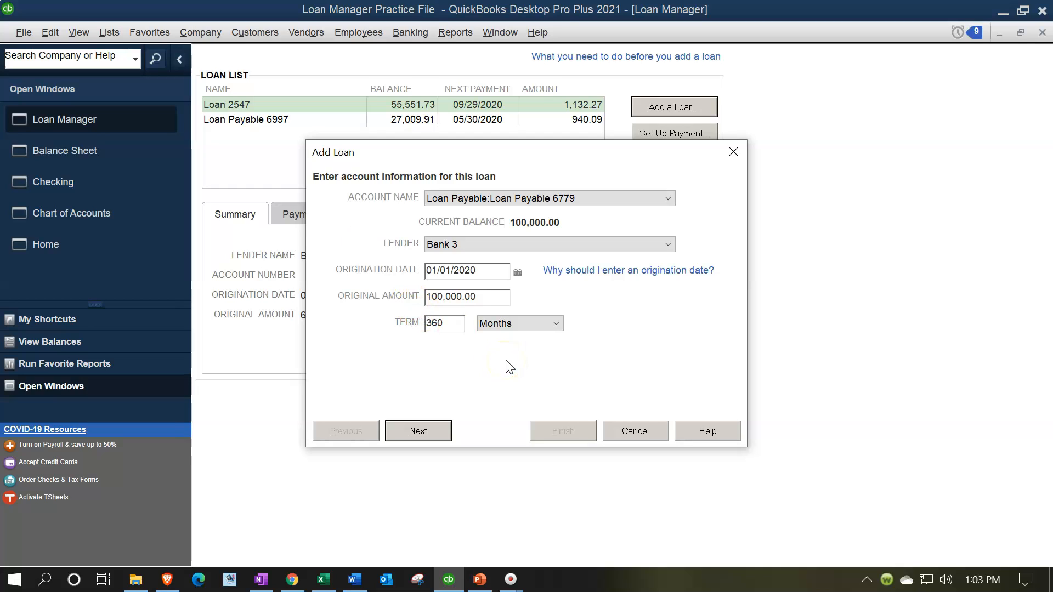
pyautogui.click(433, 432)
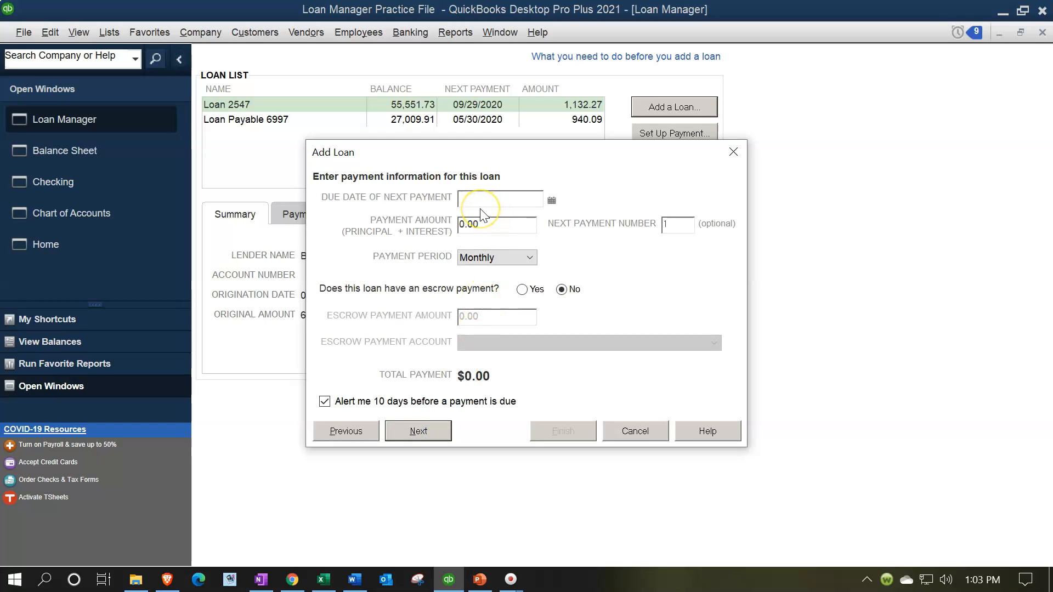
# Set the due date of the next payment to 01/31/2020 and recheck the loan's account information.
pyautogui.write('013120')
pyautogui.press('Tab')
pyautogui.click(346, 431)
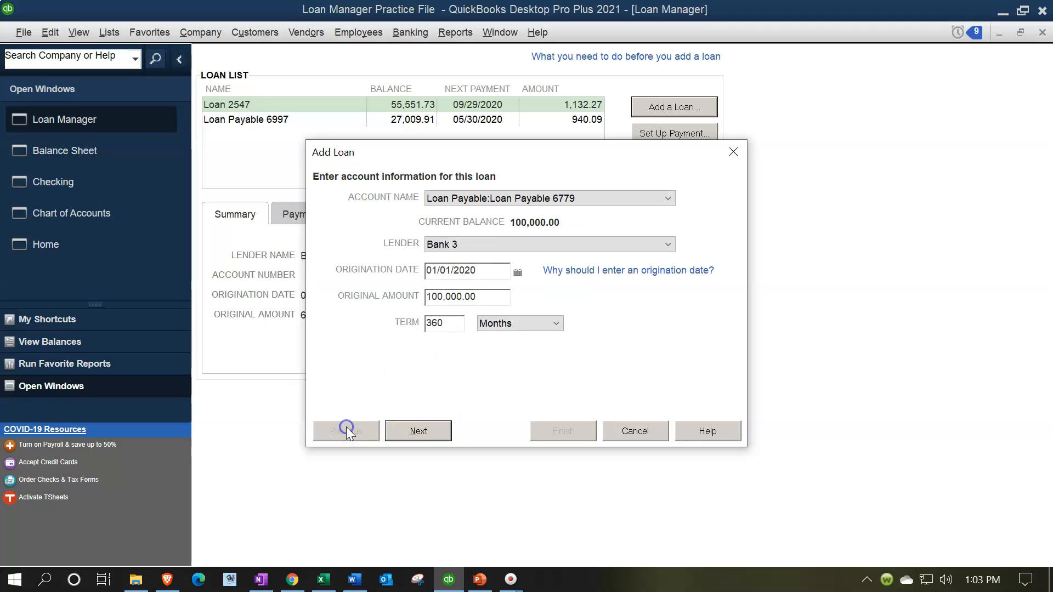
pyautogui.click(418, 431)
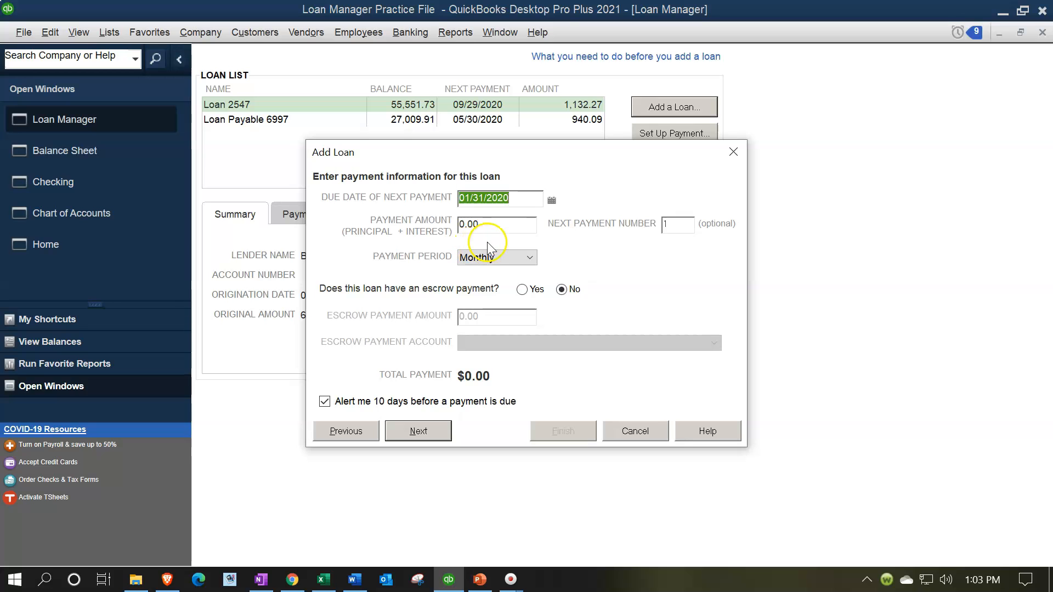
# Look up the monthly payment in the Excel schedule, set the payment amount to 665.30 and continue to the interest information.
pyautogui.click(325, 583)
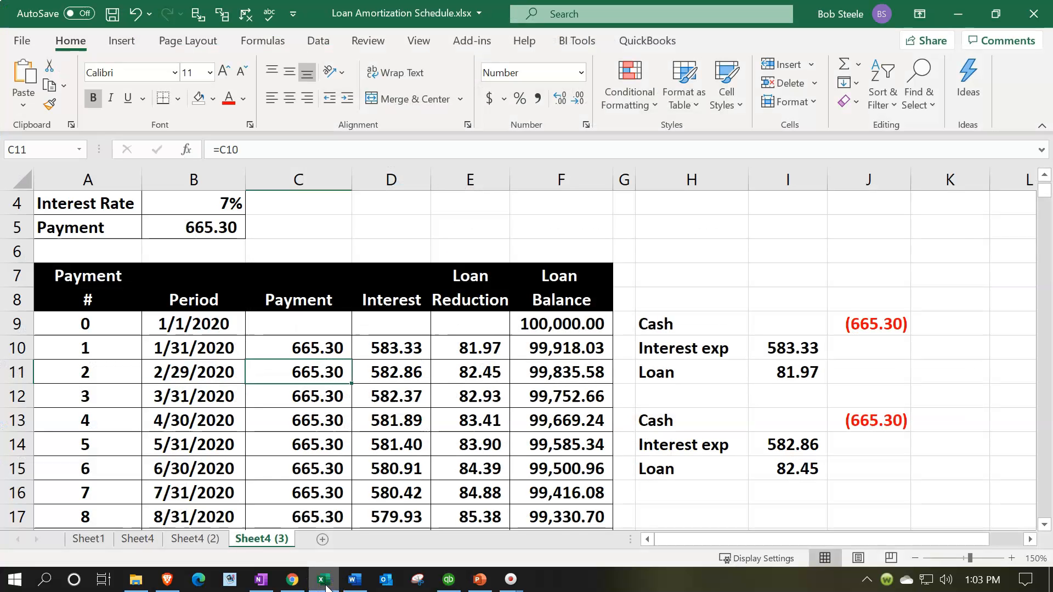
pyautogui.click(326, 583)
pyautogui.click(495, 223)
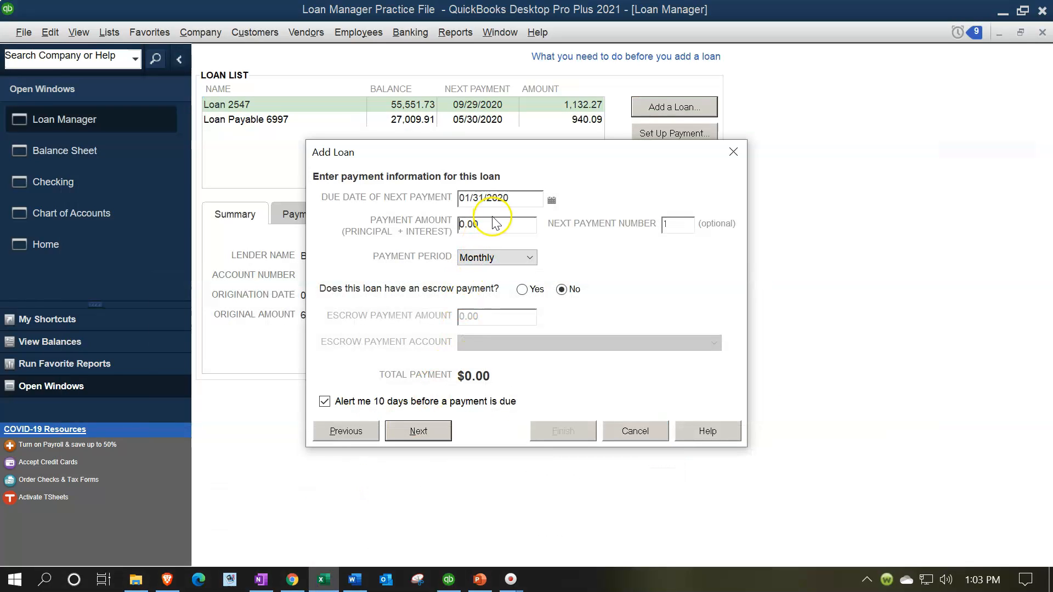
pyautogui.moveTo(478, 224); pyautogui.dragTo(460, 224)
pyautogui.write('665.30')
pyautogui.press('Tab')
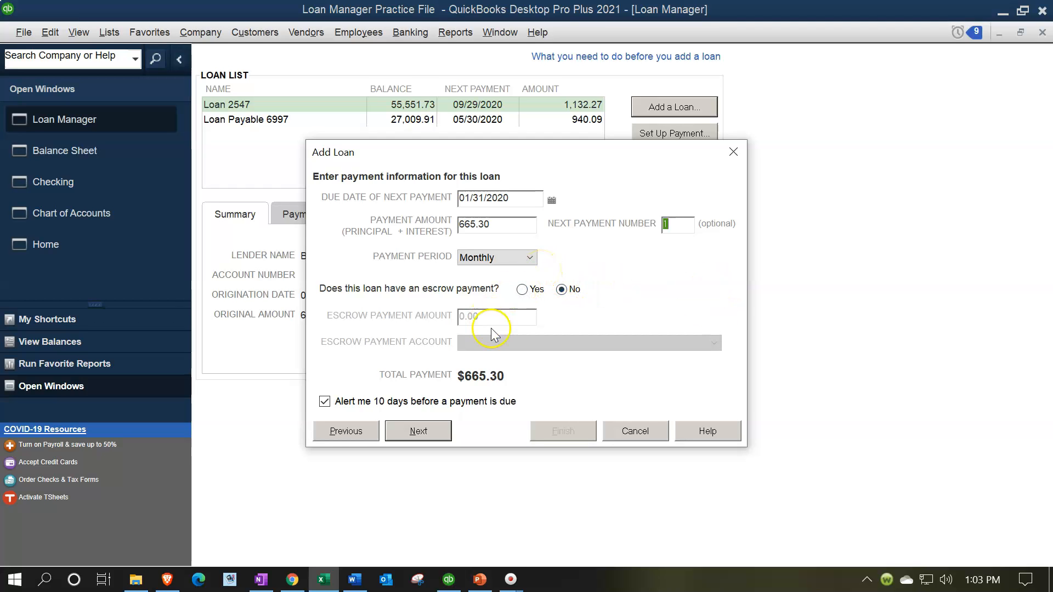
pyautogui.click(431, 434)
# Look up the interest rate in the Excel schedule and set the loan's interest rate to 7%.
pyautogui.click(326, 575)
pyautogui.scroll(1, 317, 462)
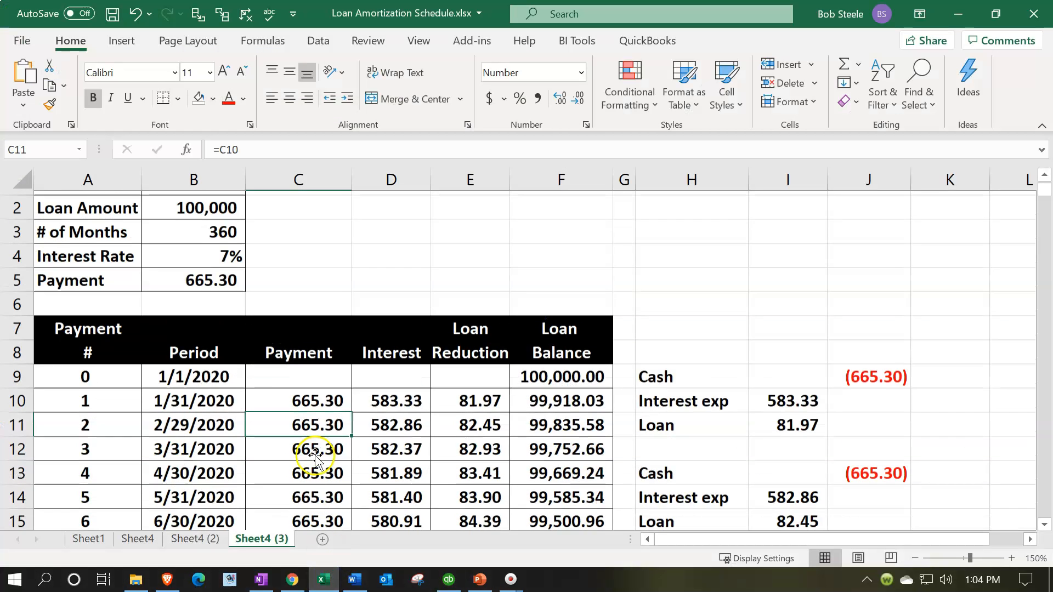
pyautogui.click(326, 579)
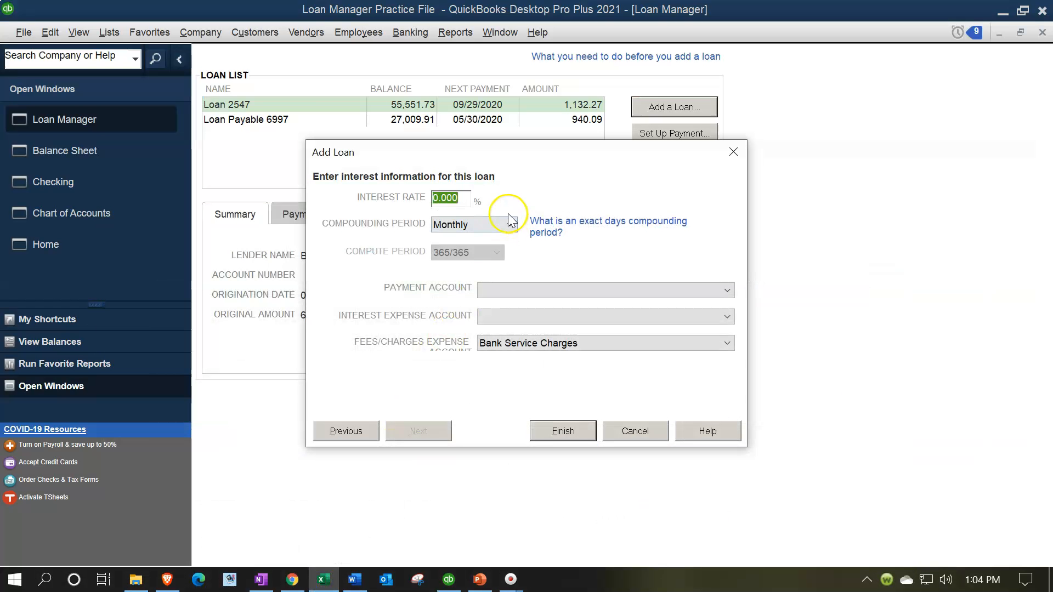
pyautogui.write('7')
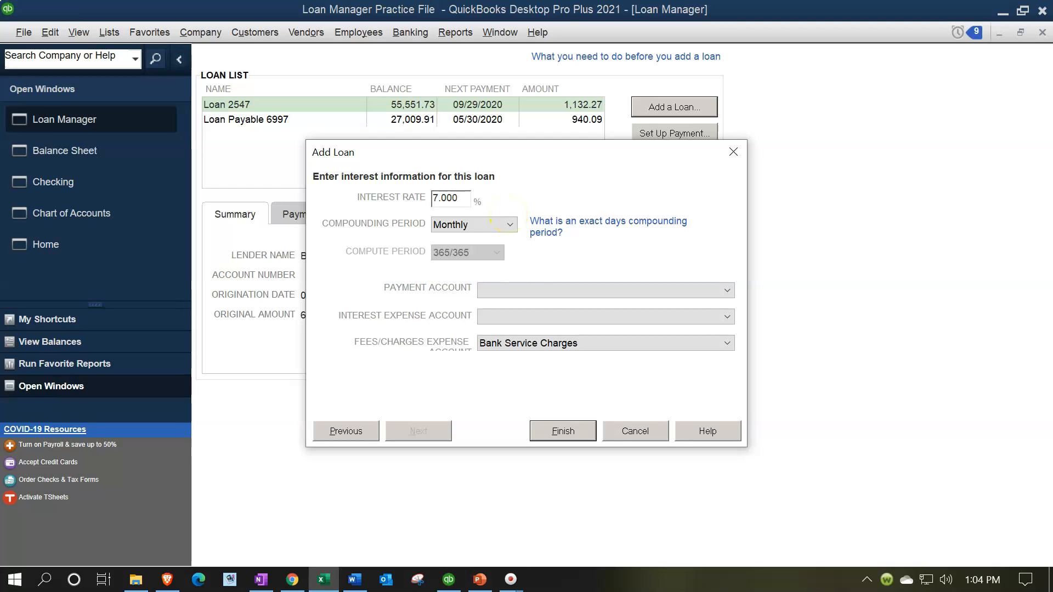
# Choose Checking as the payment account and Interest Expense as the interest expense account, and finish adding the loan.
pyautogui.click(493, 291)
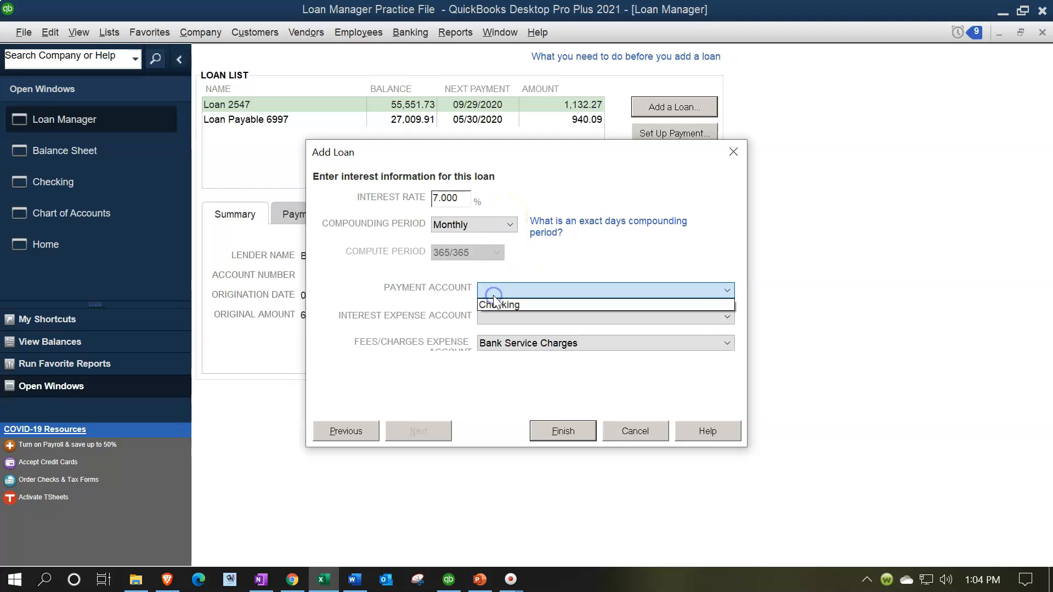
pyautogui.click(496, 305)
pyautogui.click(502, 317)
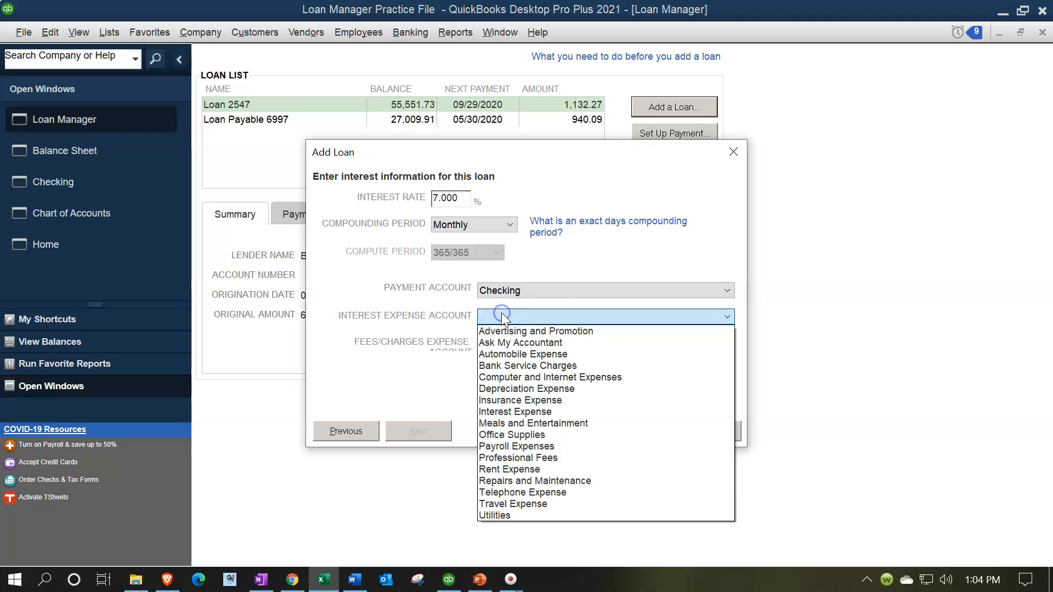
pyautogui.write('int')
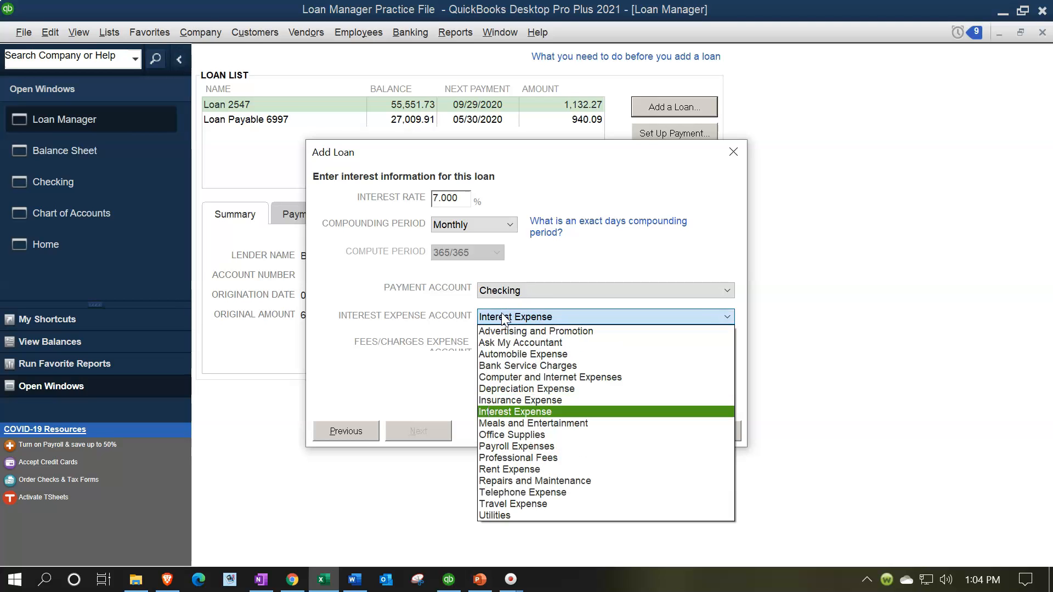
pyautogui.press('Return')
pyautogui.click(390, 335)
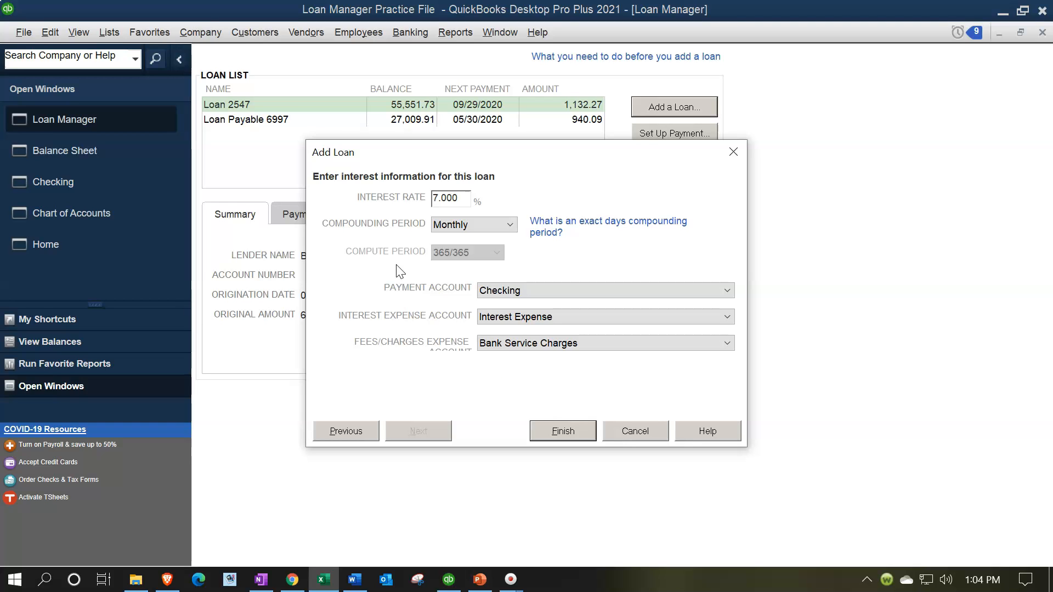
pyautogui.click(563, 432)
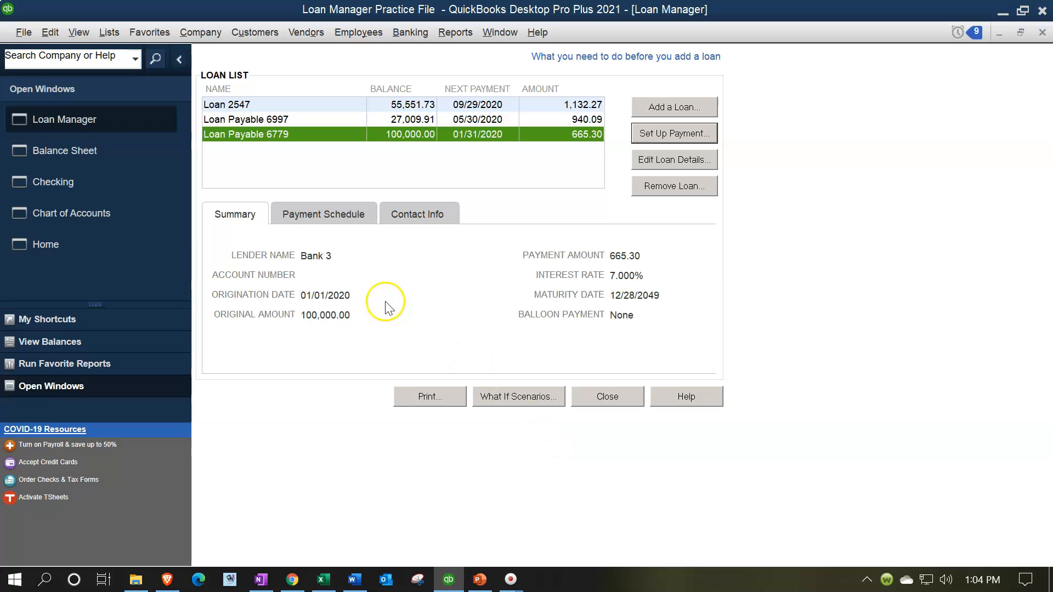
# Compare the new loan's payment schedule with the Excel amortization table's payments, interest and loan reduction.
pyautogui.click(320, 212)
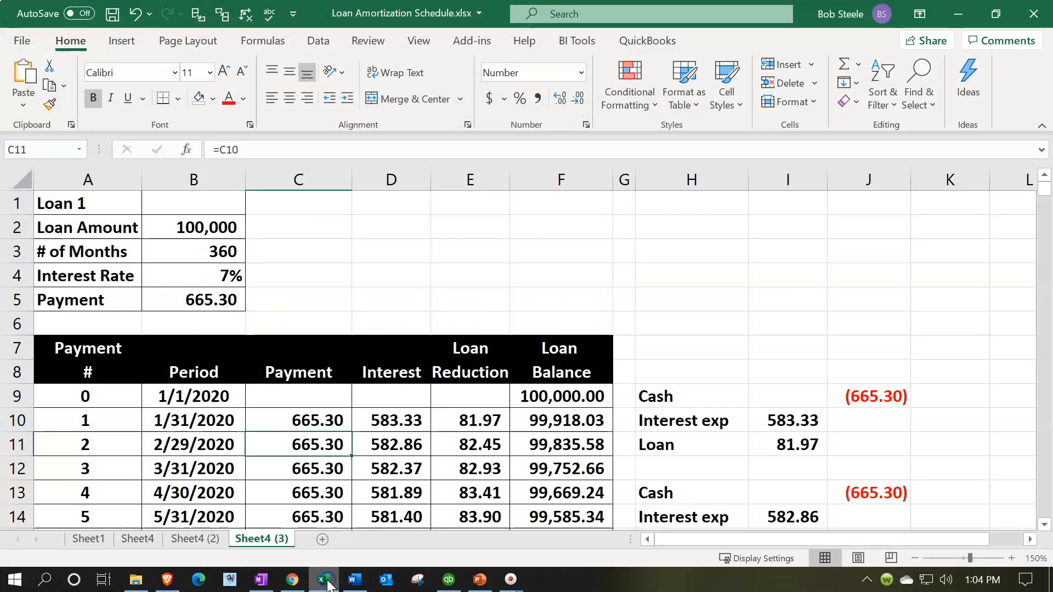
pyautogui.click(324, 579)
pyautogui.click(475, 439)
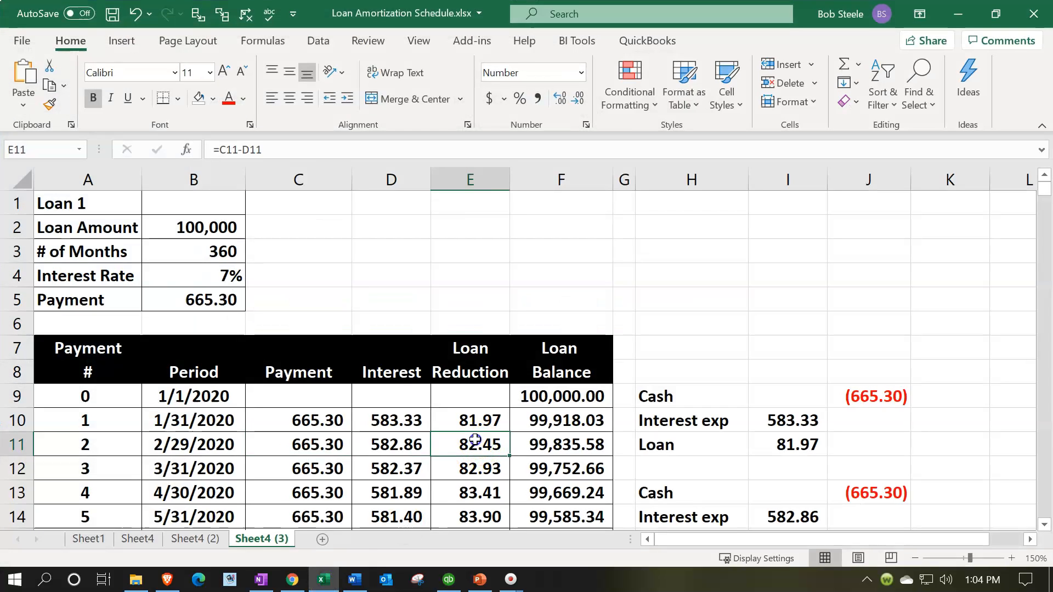
pyautogui.click(340, 420)
pyautogui.scroll(-1, 340, 420)
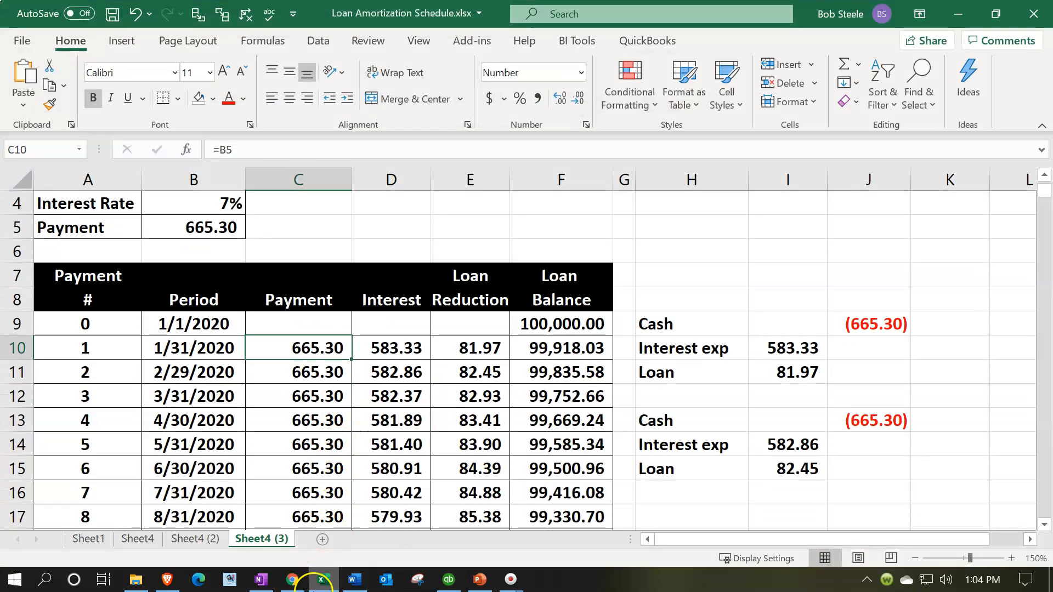
pyautogui.click(325, 582)
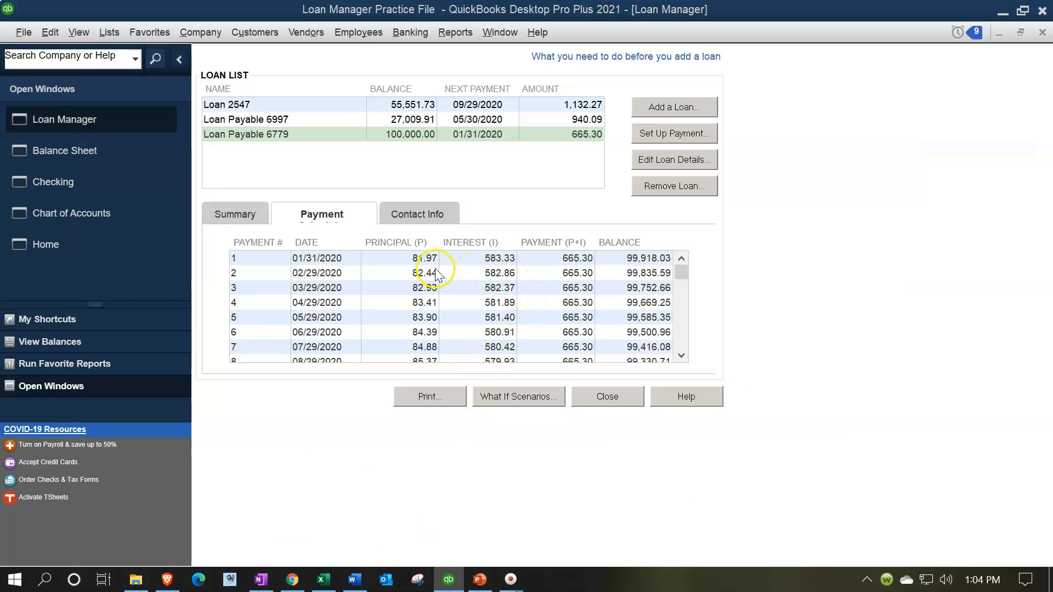
# Compare the loan reduction of the second and third payments in the Excel schedule with the principal amounts in the Loan Manager.
pyautogui.click(323, 580)
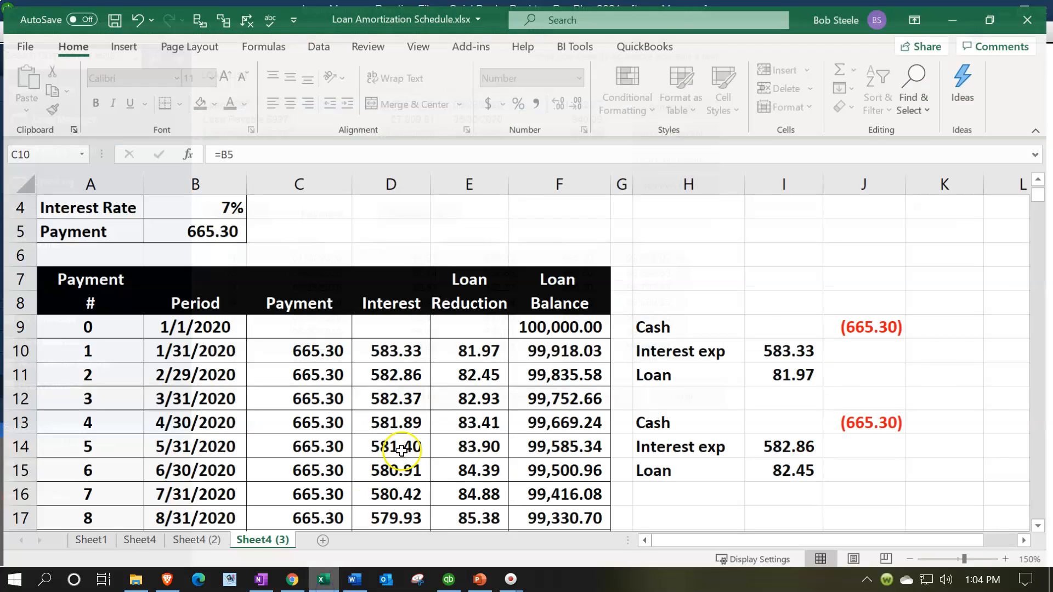
pyautogui.click(455, 353)
pyautogui.click(457, 365)
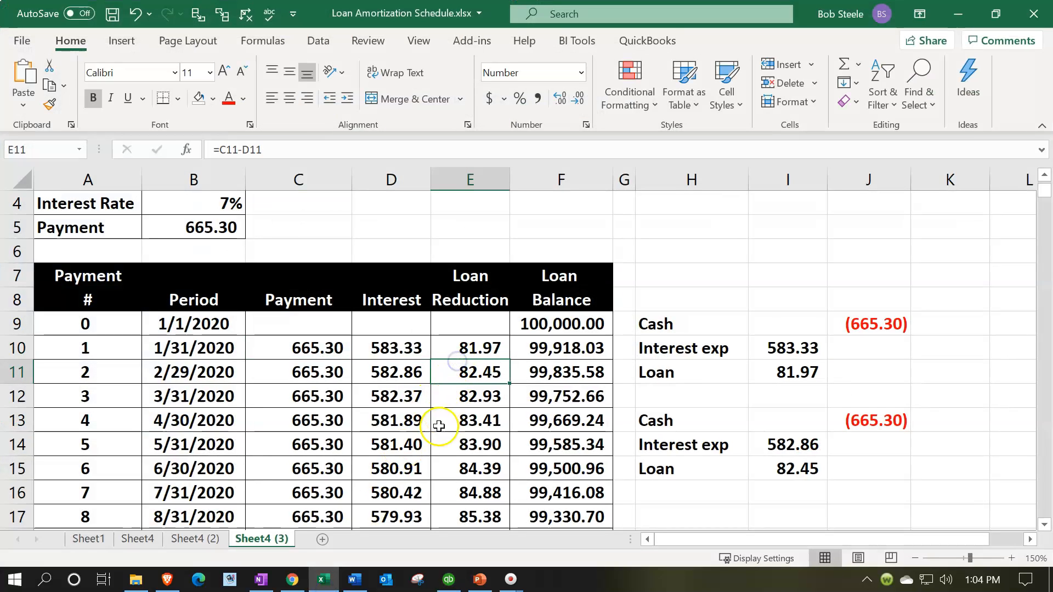
pyautogui.click(323, 580)
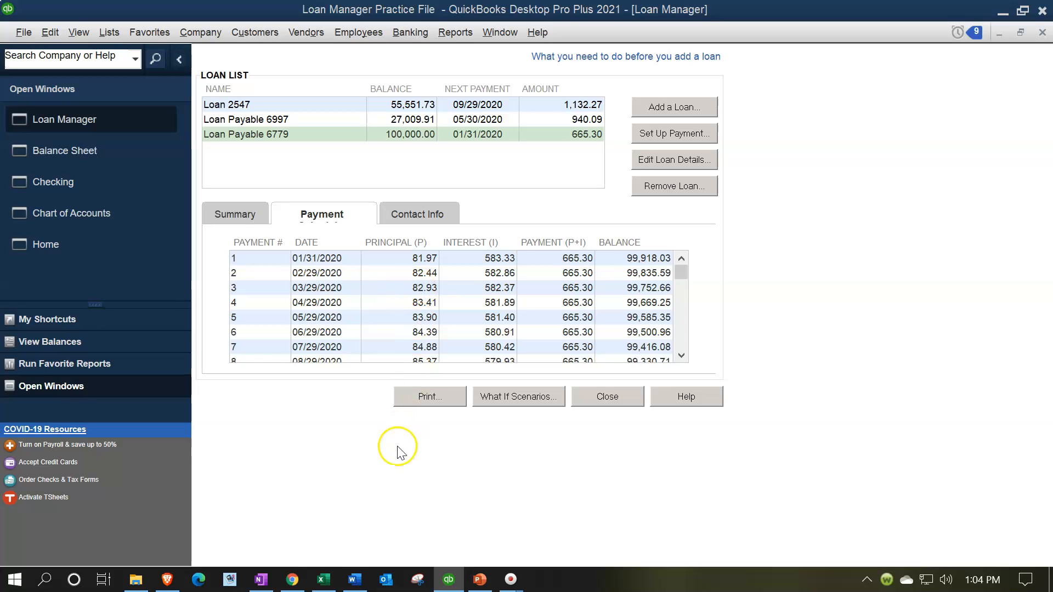
pyautogui.click(324, 579)
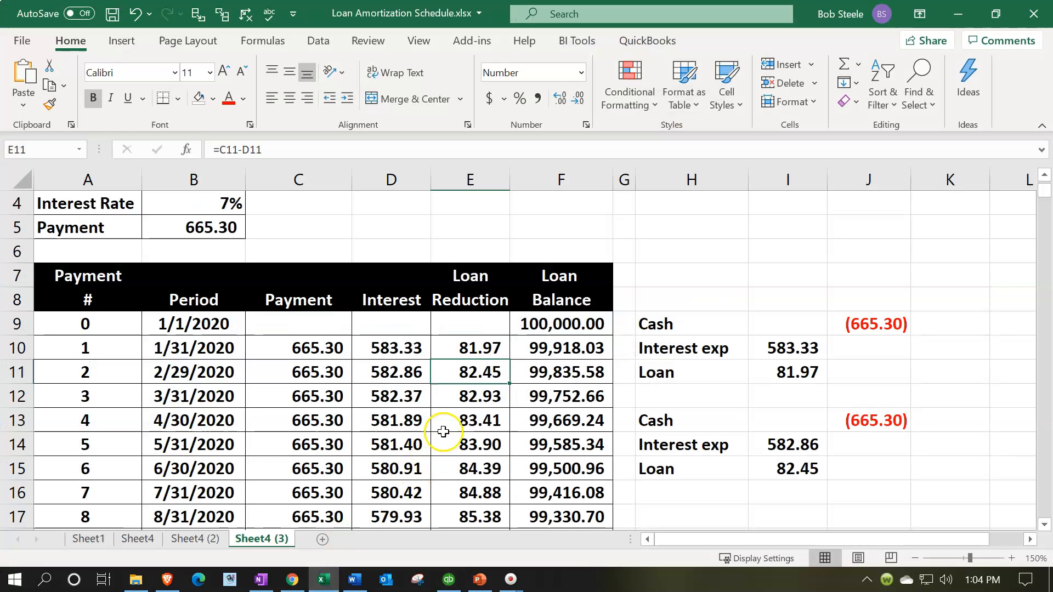
pyautogui.click(462, 398)
pyautogui.click(326, 580)
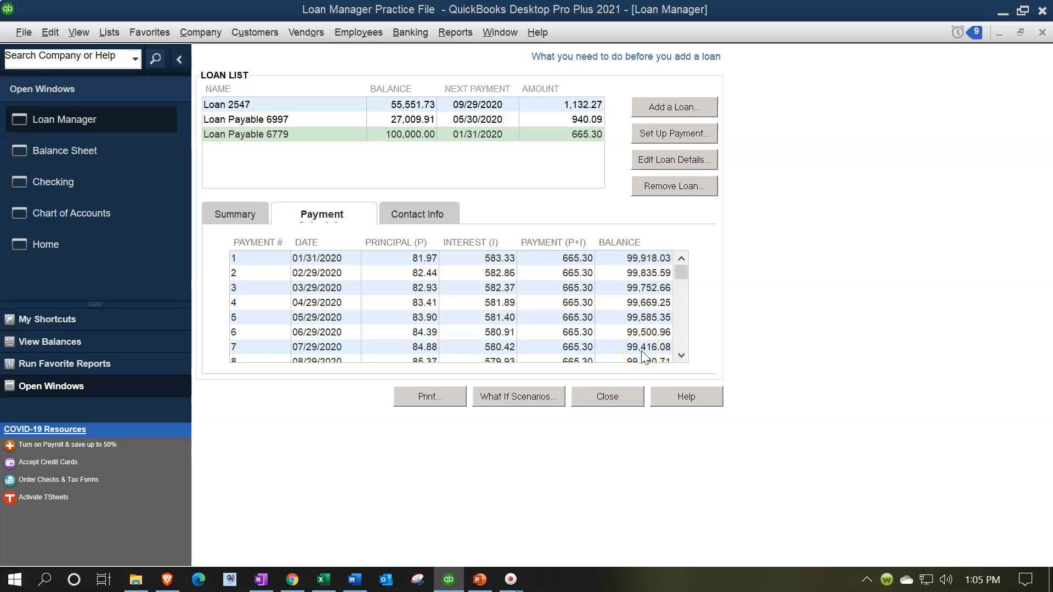
# Check the Excel schedule's loan balance after payment 7 and first interest formula, and return to the QuickBooks payment schedule.
pyautogui.click(324, 580)
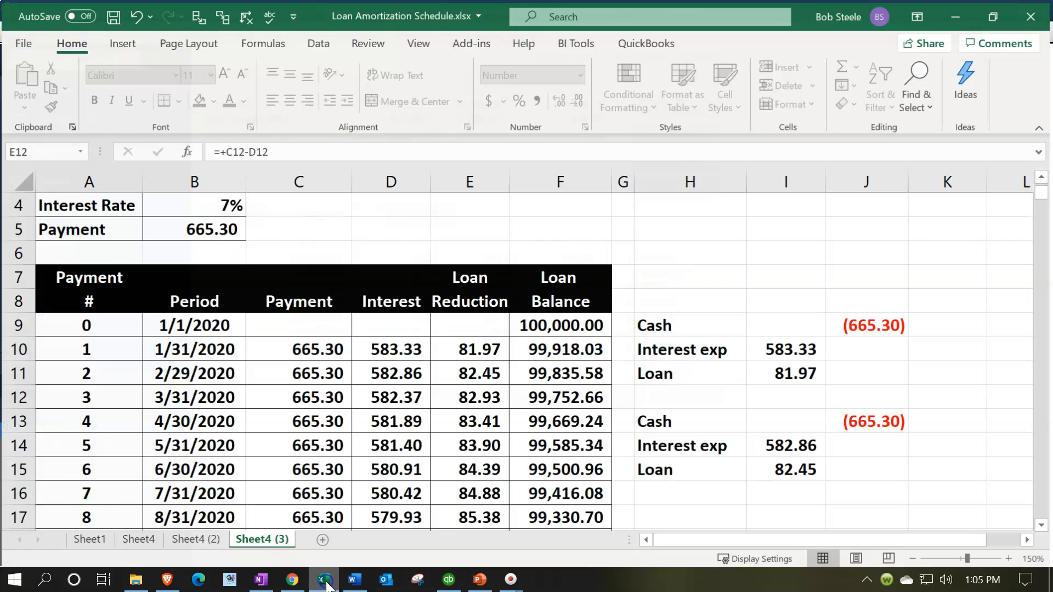
pyautogui.click(526, 492)
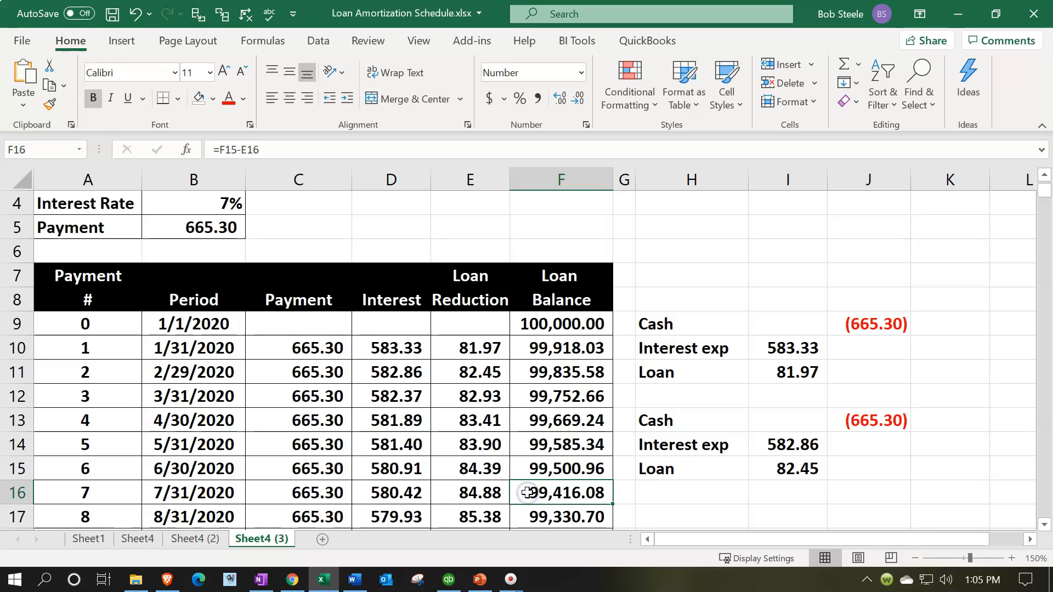
pyautogui.click(517, 493)
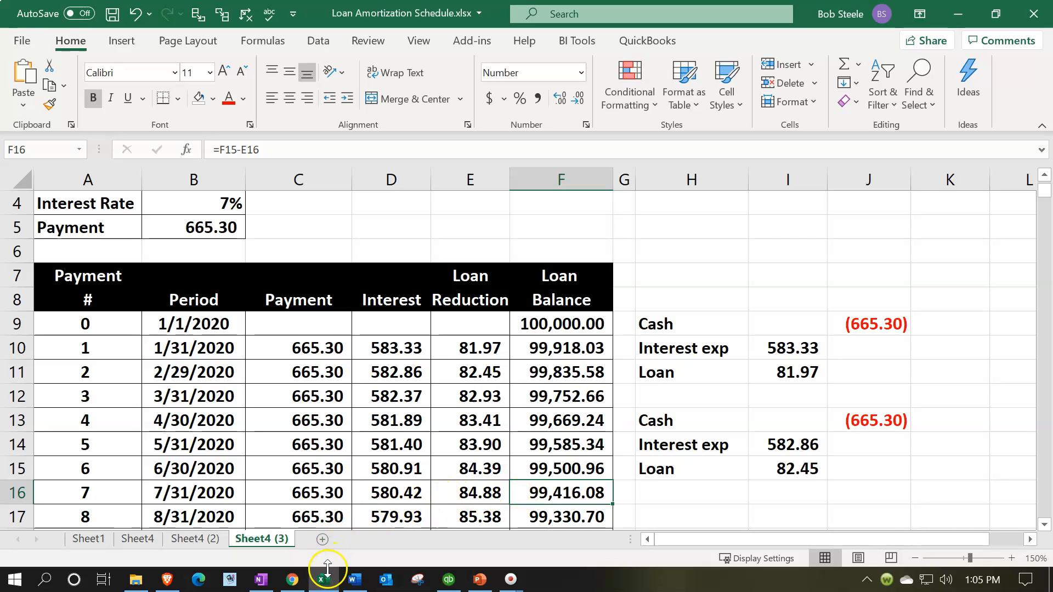
pyautogui.click(377, 352)
pyautogui.scroll(1, 371, 359)
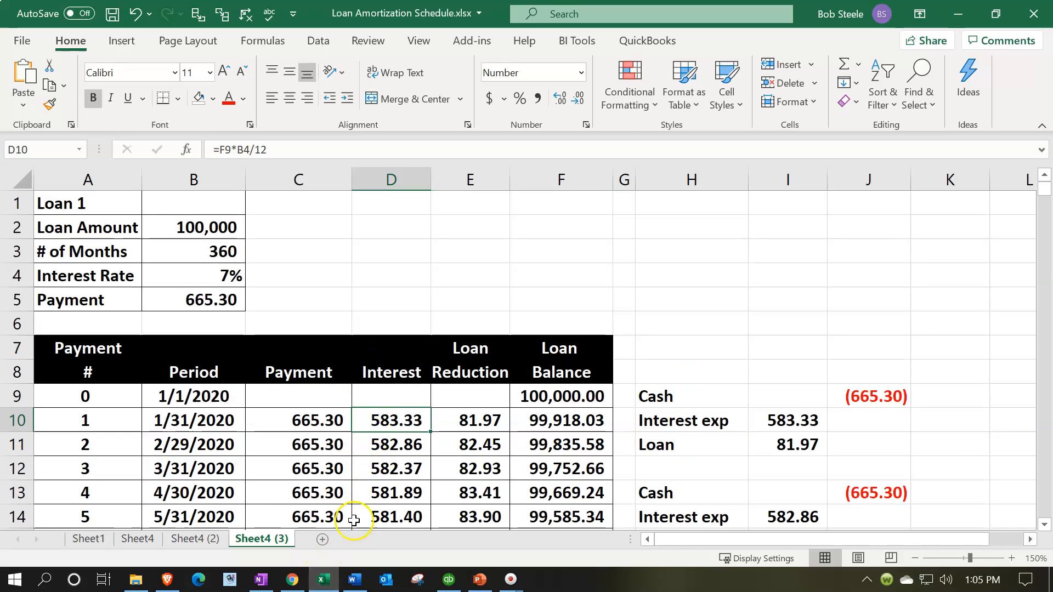
pyautogui.click(327, 573)
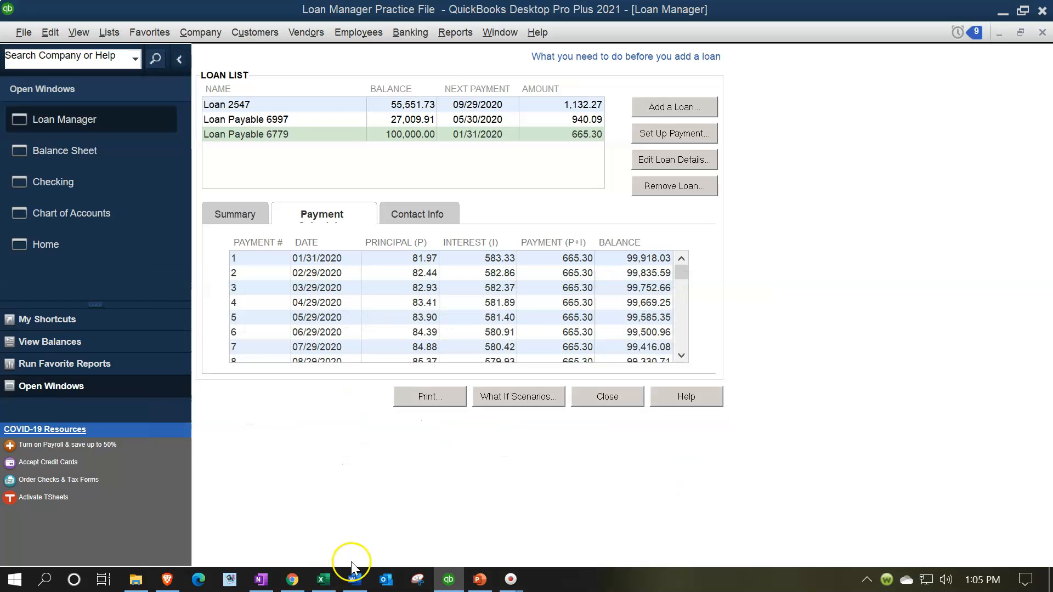
# Open the What If Scenarios for Loan Payable 6779 and calculate the loan with a payment amount of 300.
pyautogui.click(500, 397)
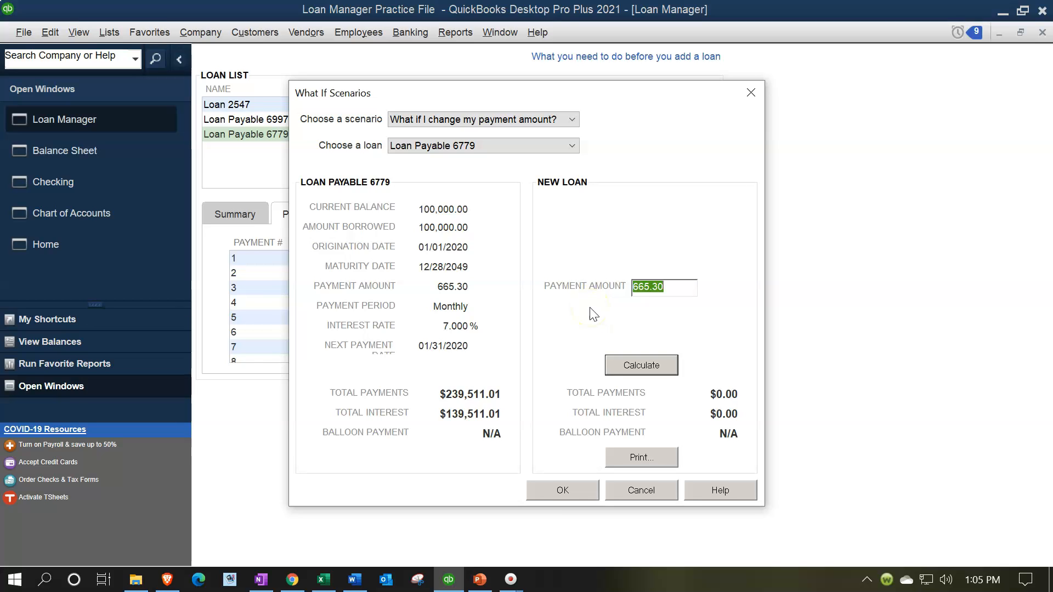
pyautogui.write('300')
pyautogui.press('Tab')
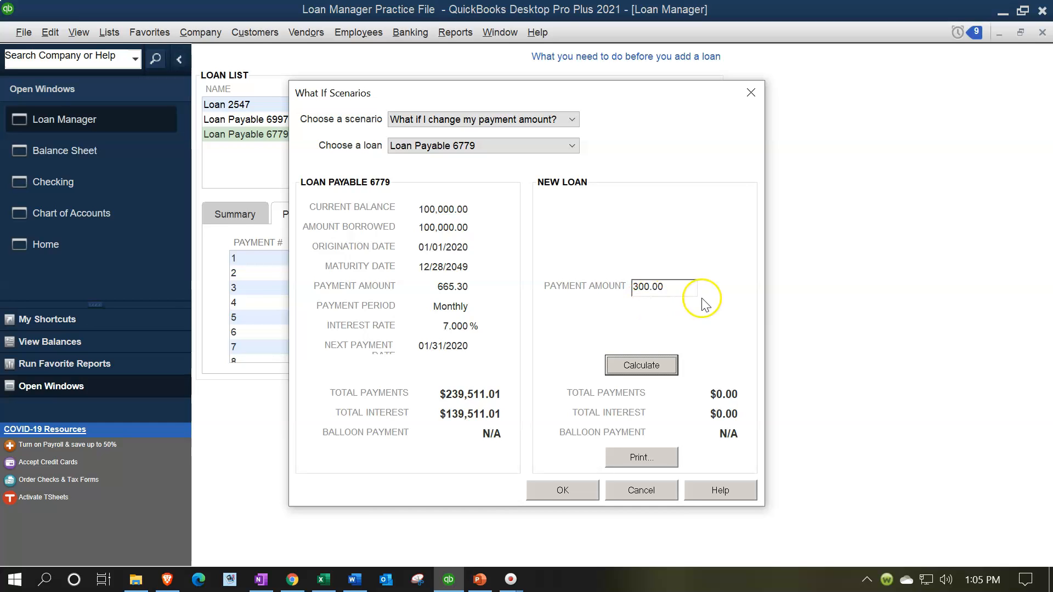
pyautogui.click(666, 362)
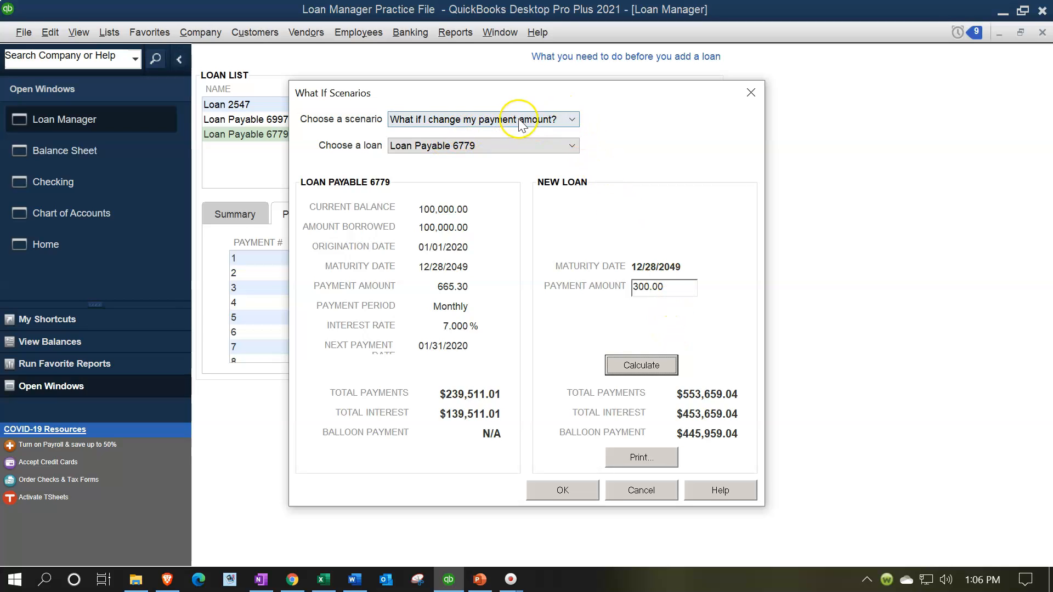
# Switch to the "What if I change my interest rate?" scenario and calculate the loan at 8% interest.
pyautogui.click(567, 120)
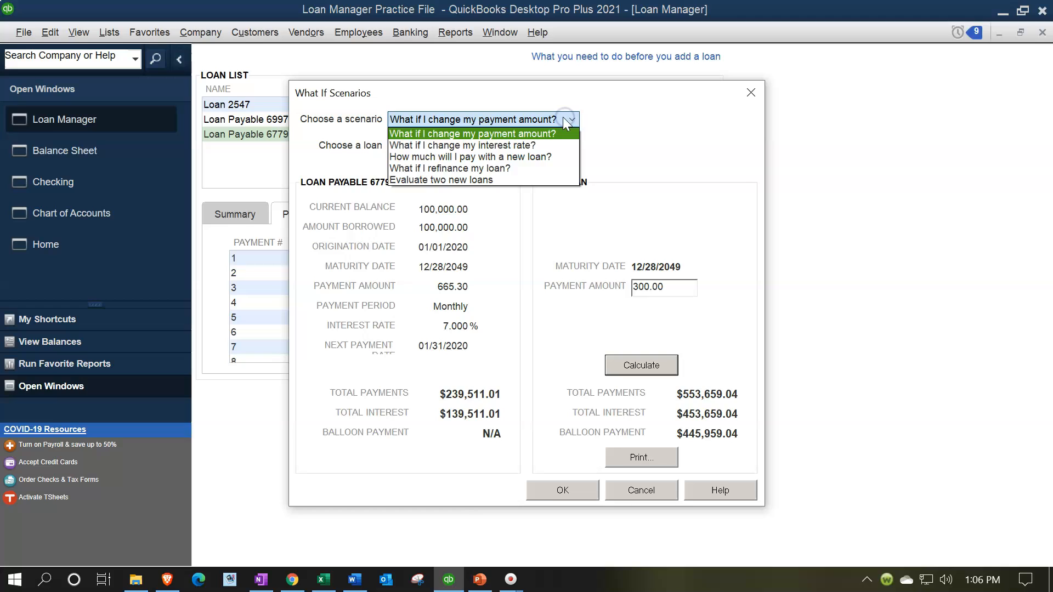
pyautogui.click(497, 146)
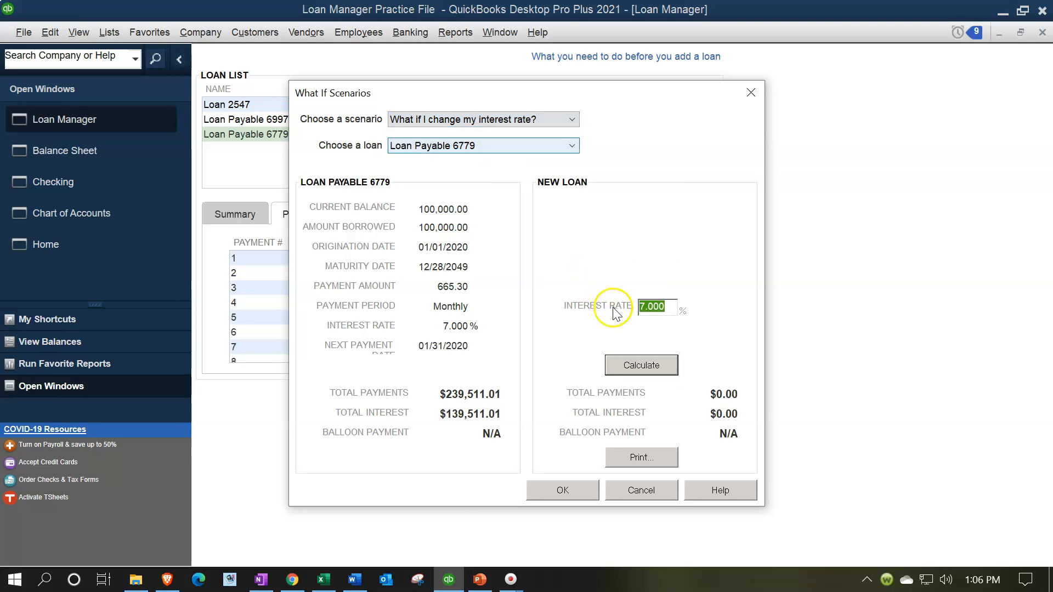
pyautogui.write('8')
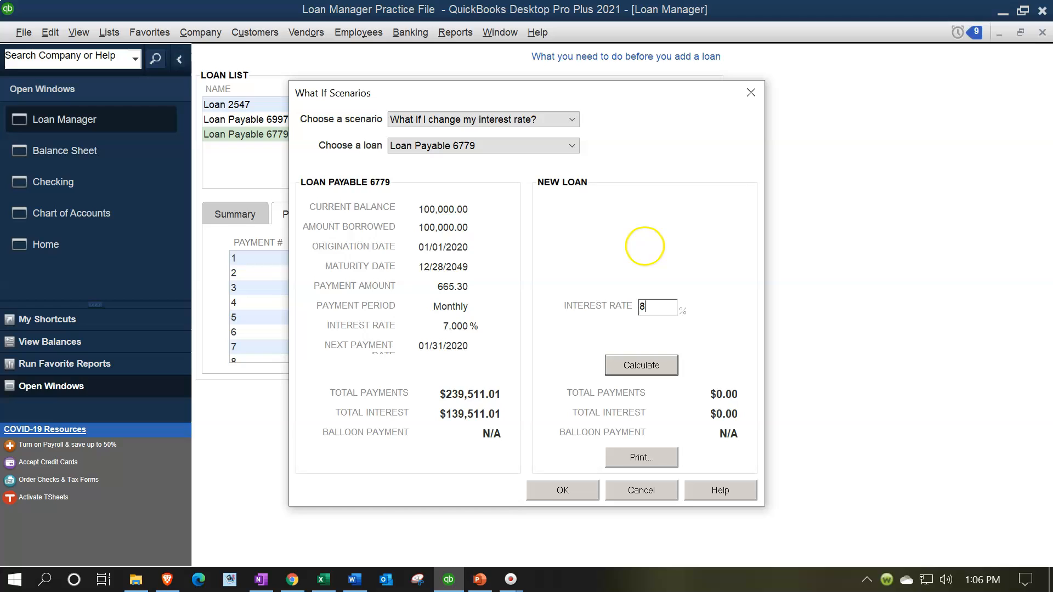
pyautogui.click(639, 355)
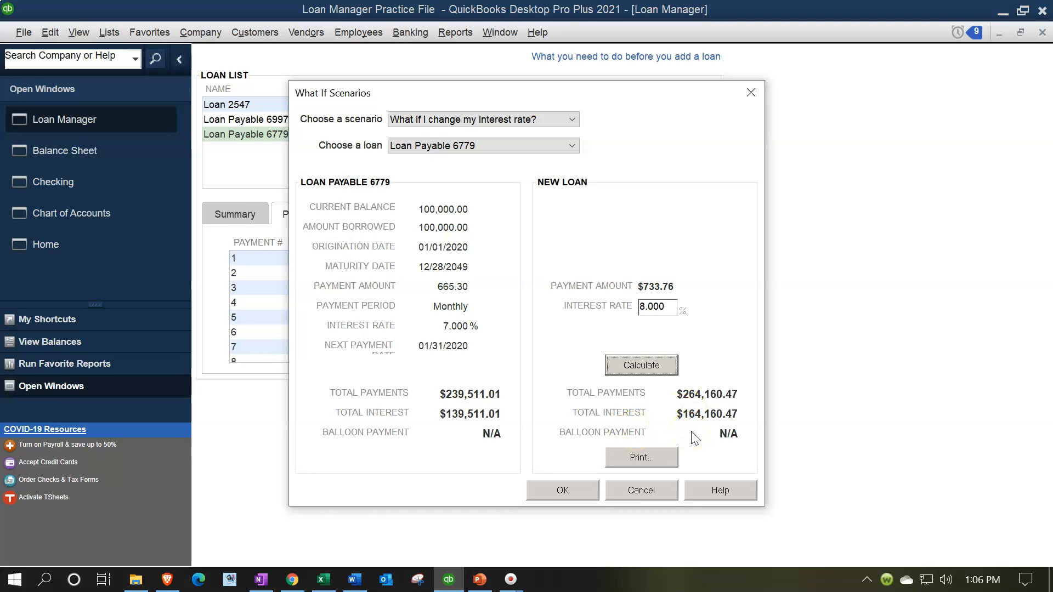
# Switch to the Excel amortization schedule and set the loan's interest rate in B4 to 8%.
pyautogui.click(325, 580)
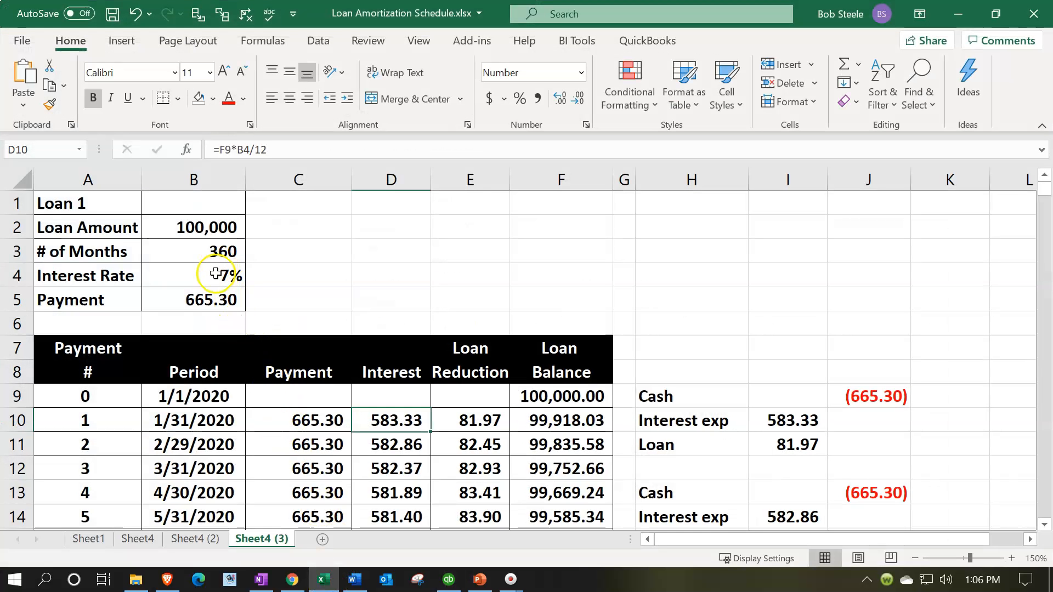
pyautogui.click(215, 273)
pyautogui.write('8')
pyautogui.press('Return')
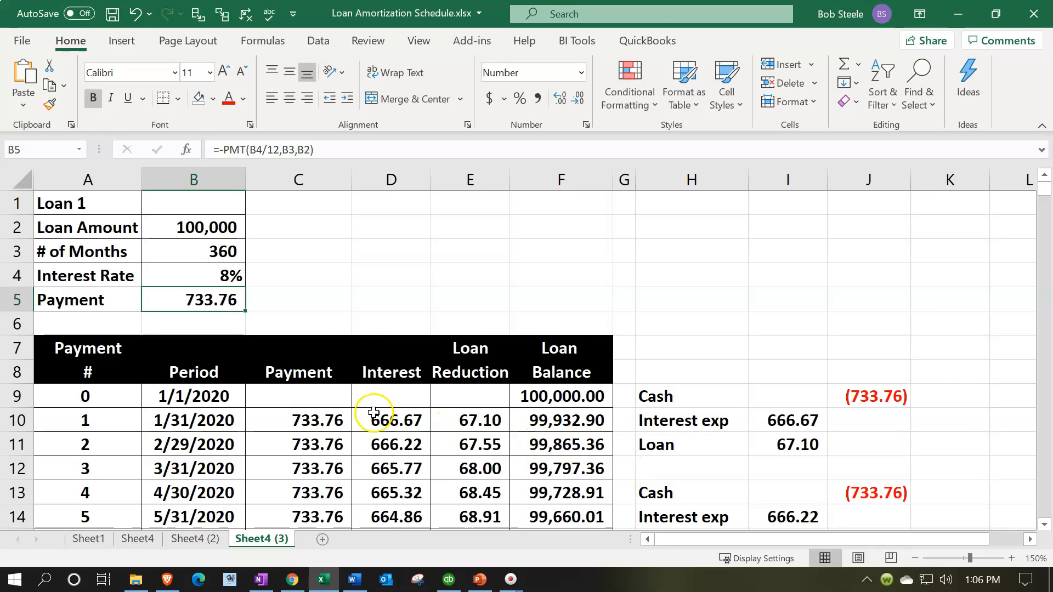
# Select all 360 payments from C10 to C369 and compare their sum with the total payments in the QuickBooks scenario.
pyautogui.moveTo(321, 419); pyautogui.dragTo(324, 470)
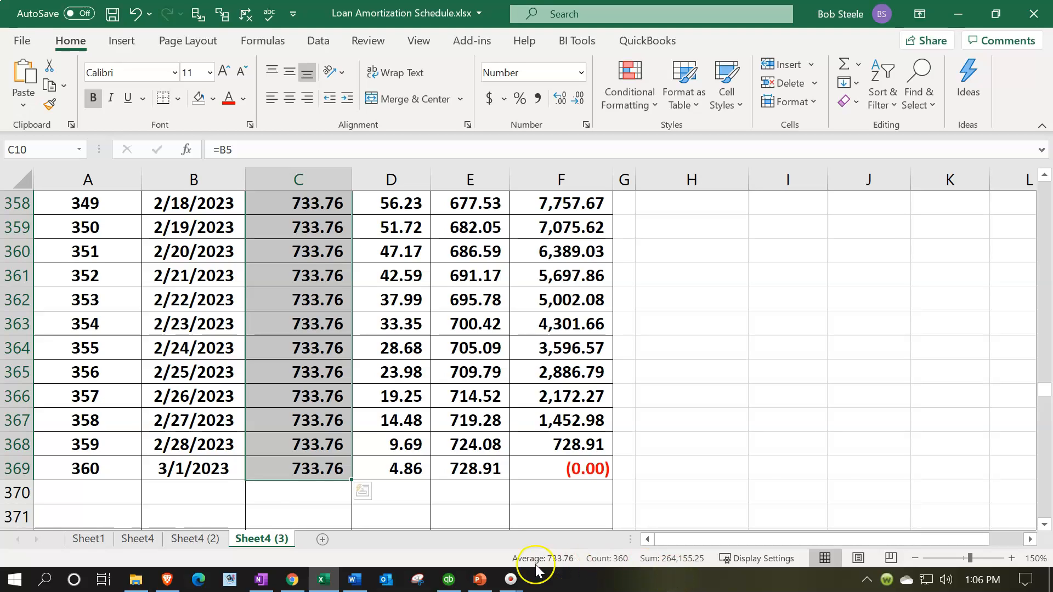
pyautogui.click(325, 579)
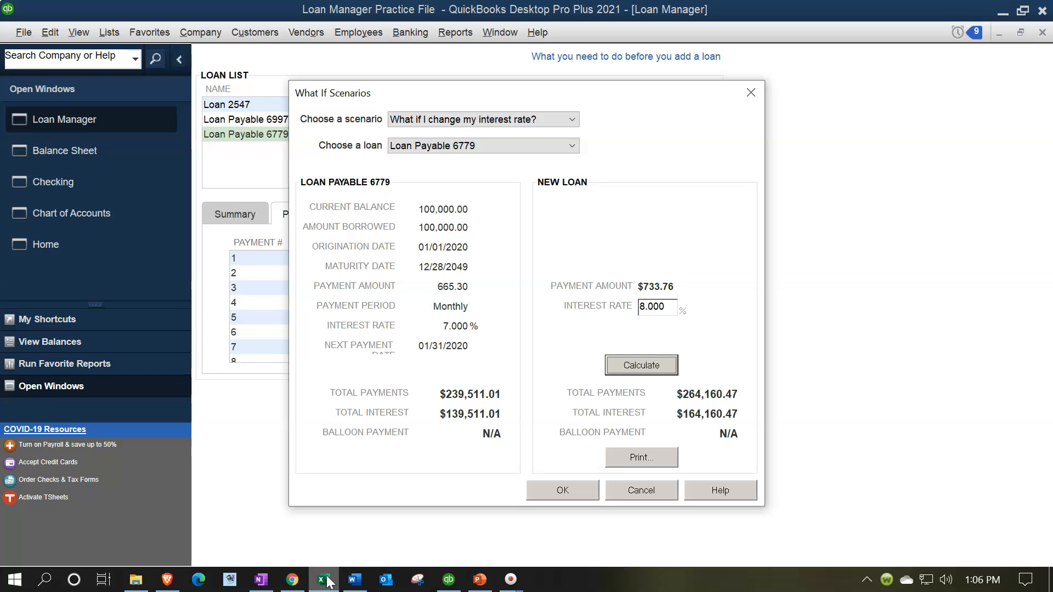
pyautogui.click(325, 579)
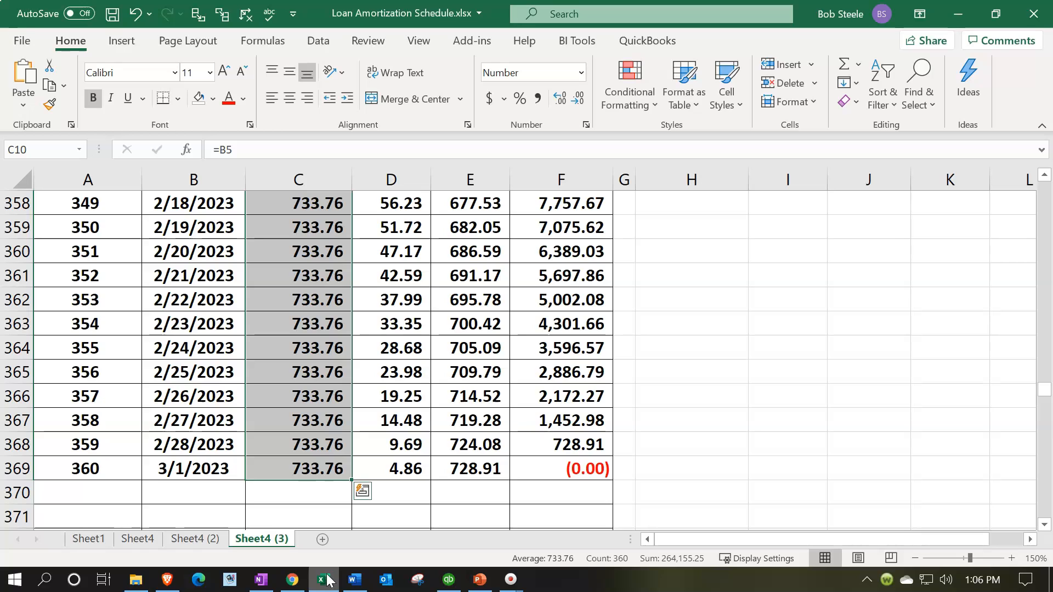
pyautogui.click(325, 579)
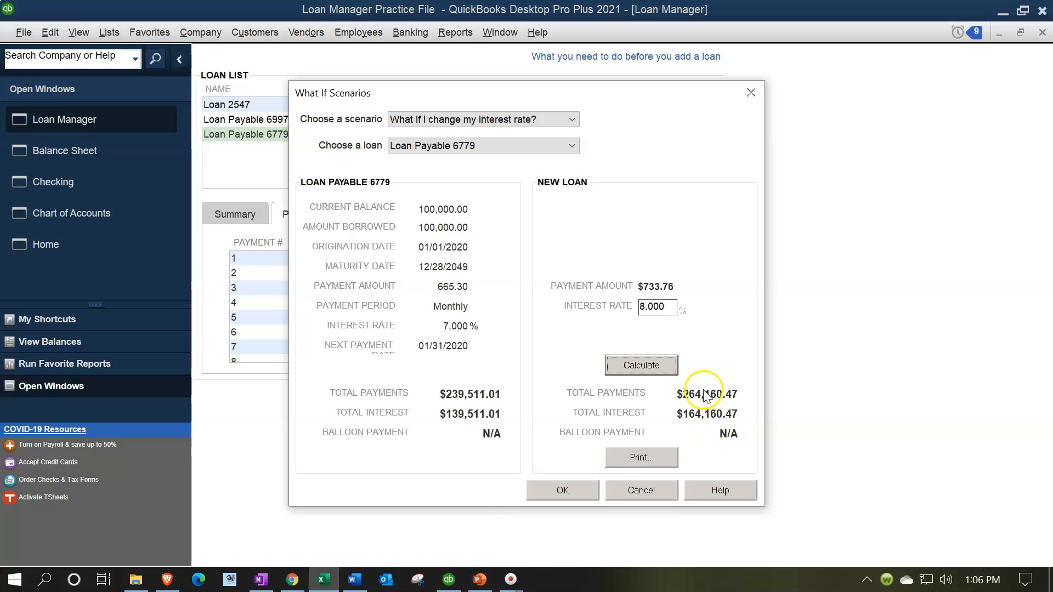
# Set the scenario's interest rate to 12% and recalculate the new loan.
pyautogui.click(640, 307)
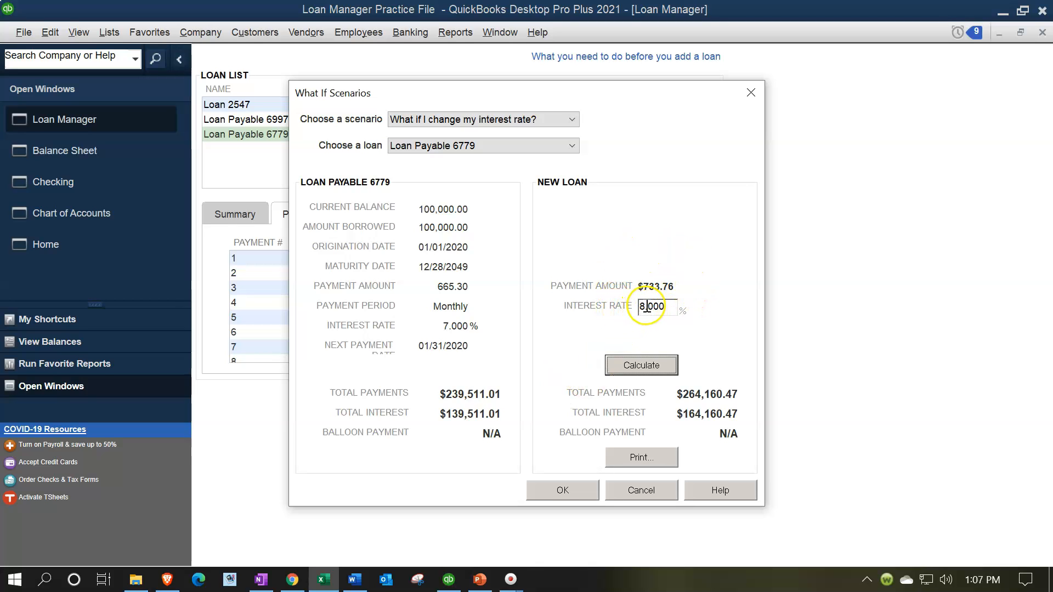
pyautogui.moveTo(628, 306); pyautogui.dragTo(682, 307)
pyautogui.write('12')
pyautogui.click(647, 366)
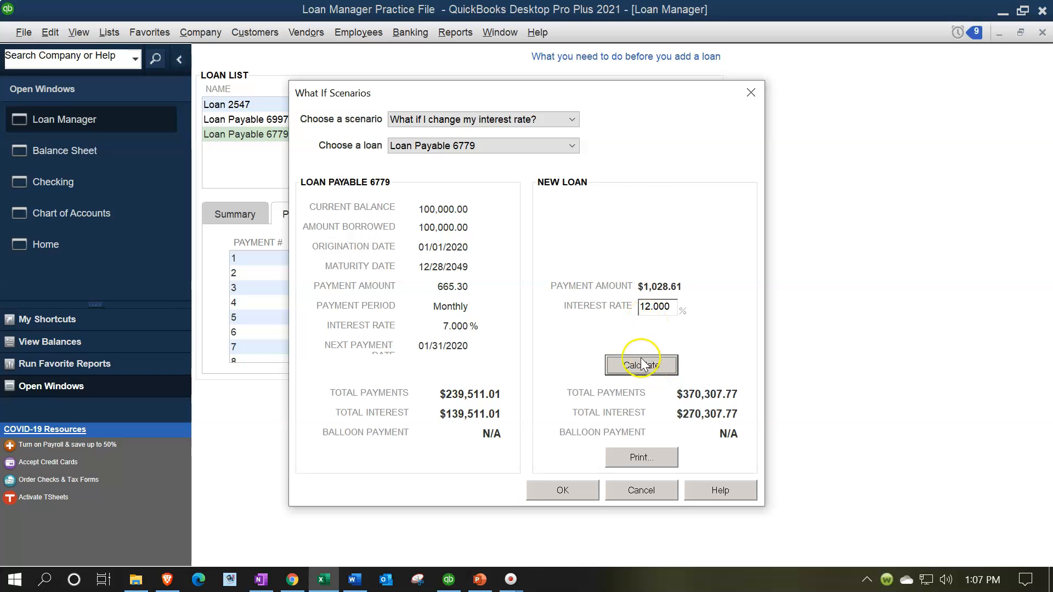
# Set the Excel schedule's interest rate in B4 to 12%, check the first interest formula and return to the QuickBooks scenario.
pyautogui.click(331, 584)
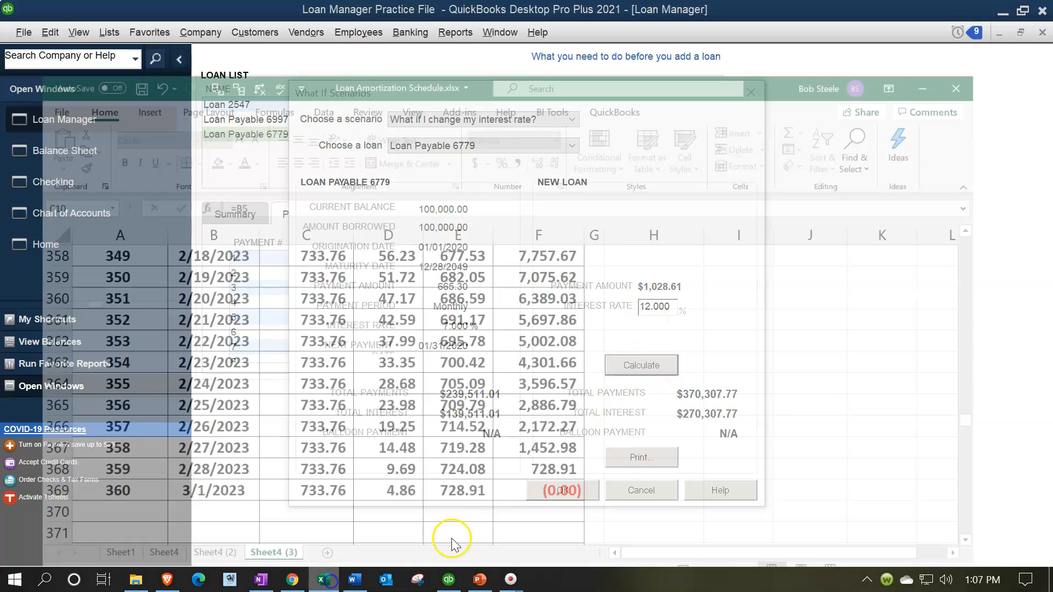
pyautogui.moveTo(1034, 418); pyautogui.dragTo(1023, 163)
pyautogui.click(392, 443)
pyautogui.click(199, 274)
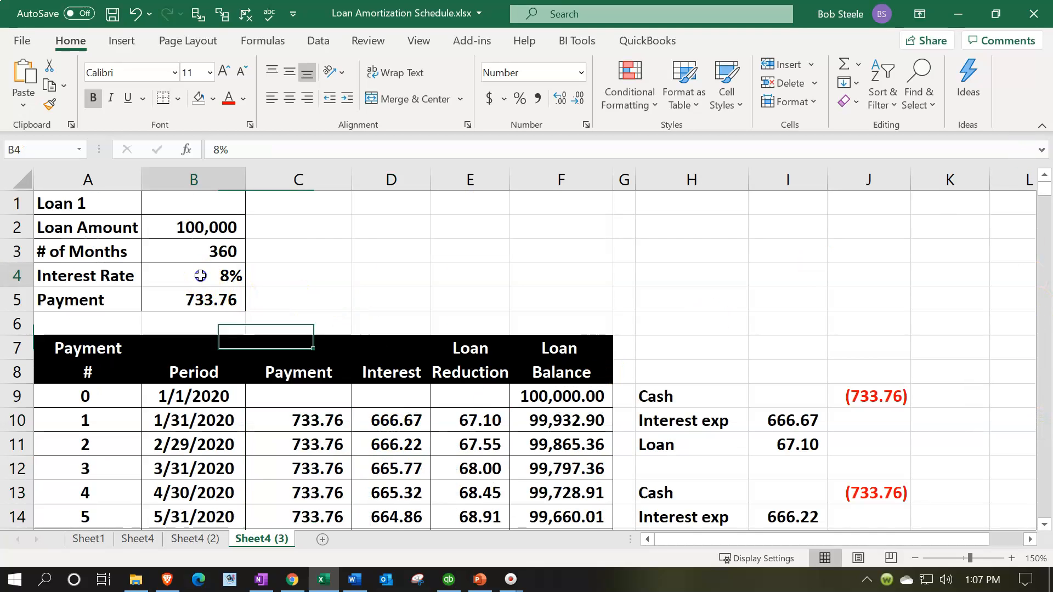
pyautogui.write('12')
pyautogui.press('Return')
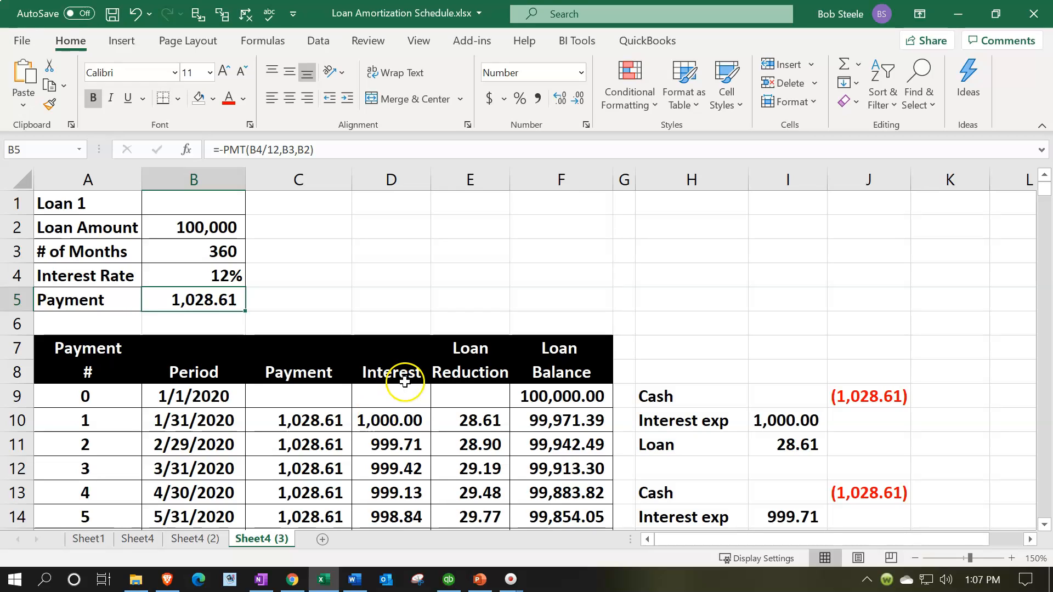
pyautogui.click(411, 414)
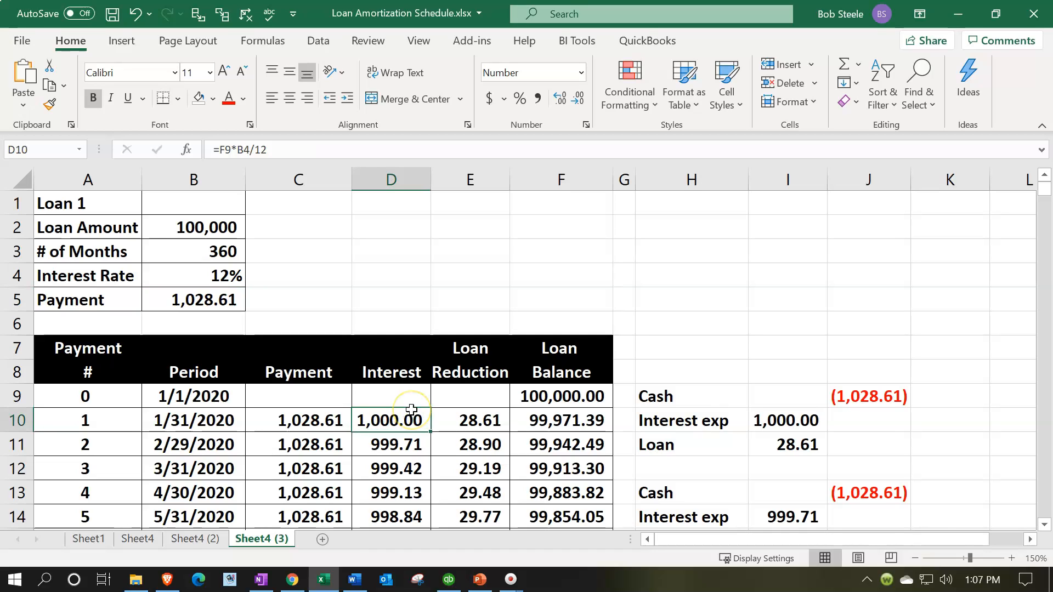
pyautogui.click(328, 580)
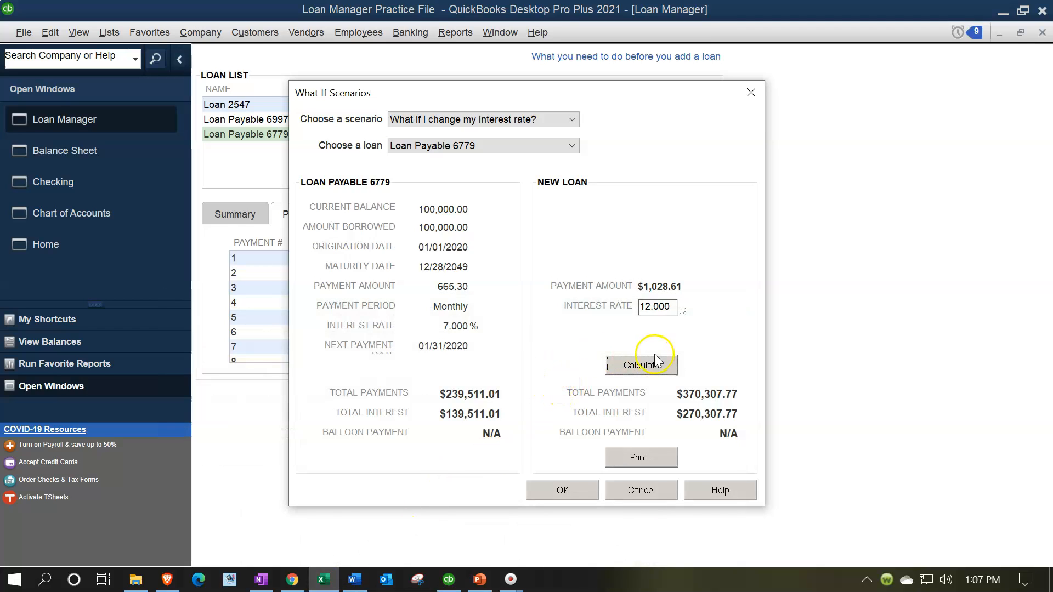
# Reopen the What If Scenarios and choose the "How much will I pay with a new loan?" scenario.
pyautogui.click(572, 119)
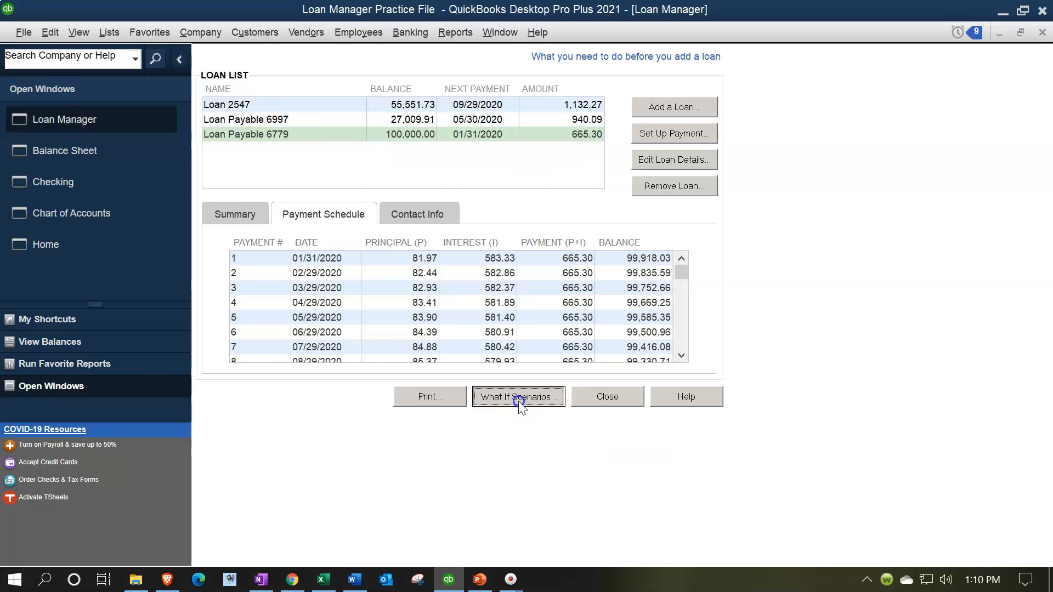
pyautogui.click(505, 529)
pyautogui.click(570, 119)
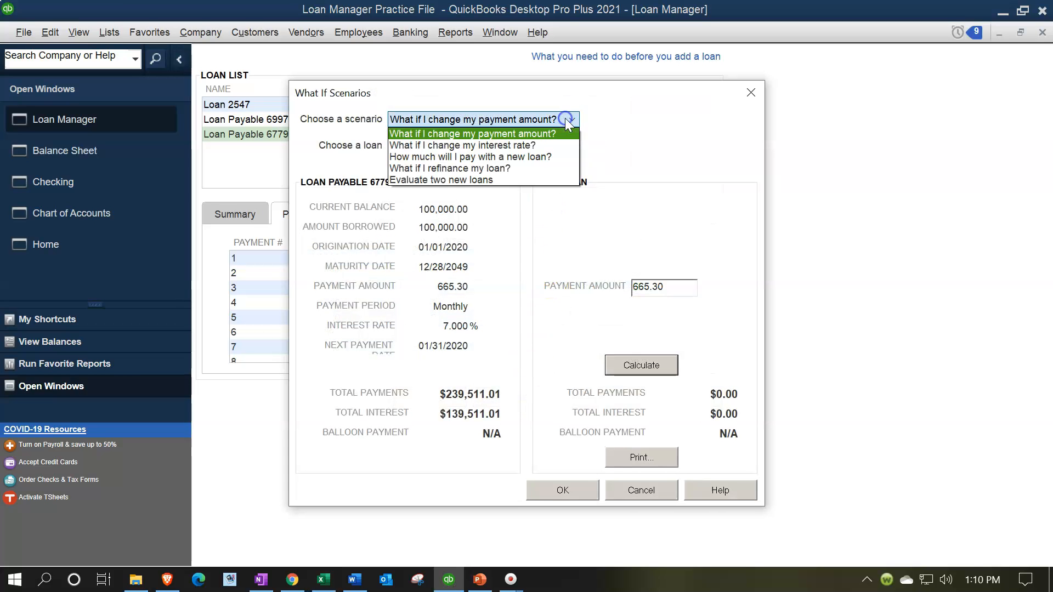
pyautogui.click(539, 159)
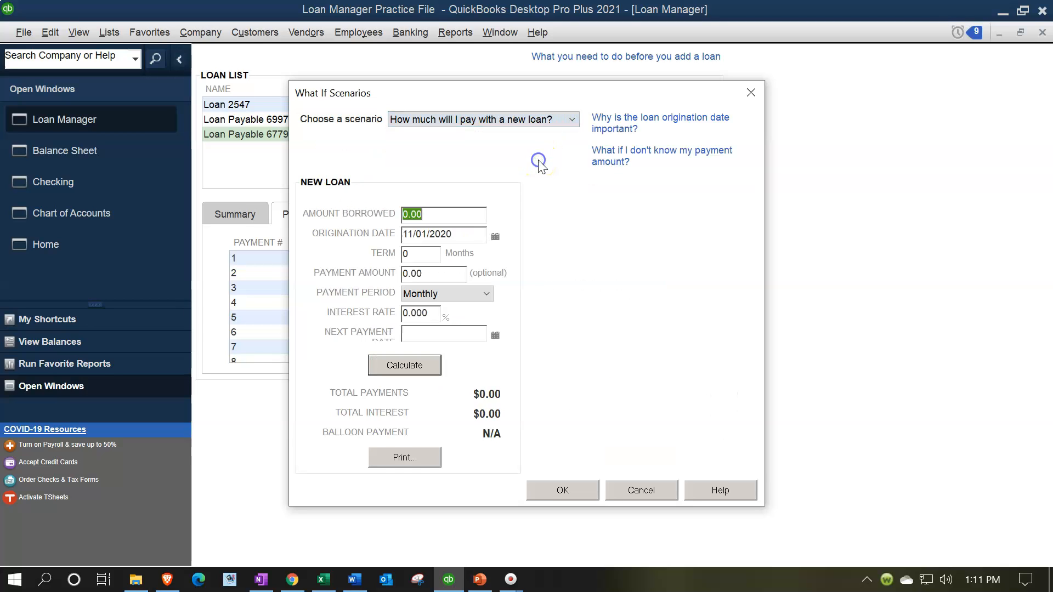
# Enter the new loan's amount borrowed as 50,000, origination date as 01/01/2020 and term as 60 months.
pyautogui.write('5')
pyautogui.write('0,000')
pyautogui.press('Tab')
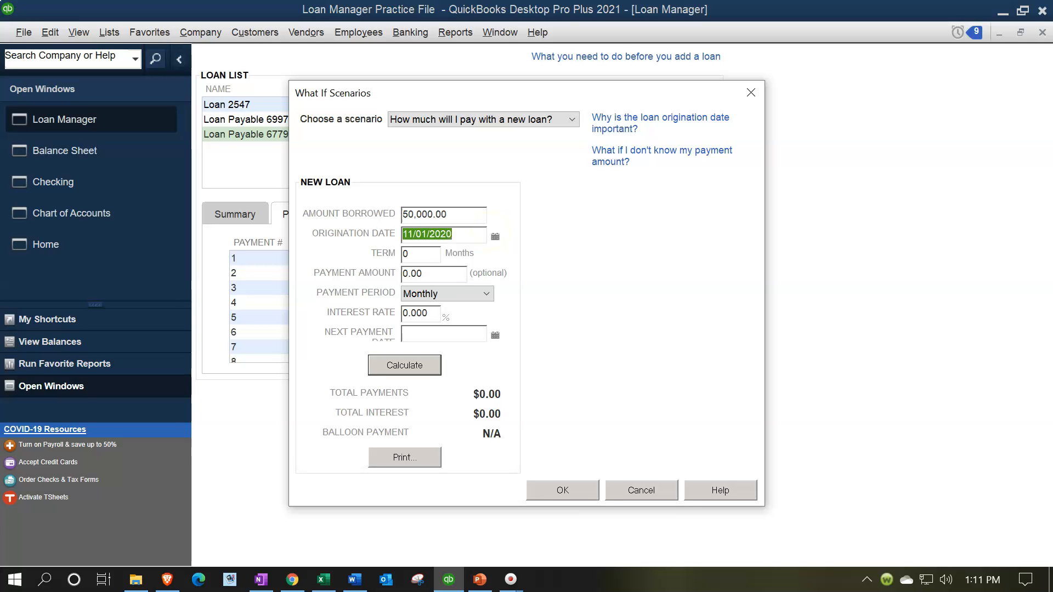
pyautogui.write('01')
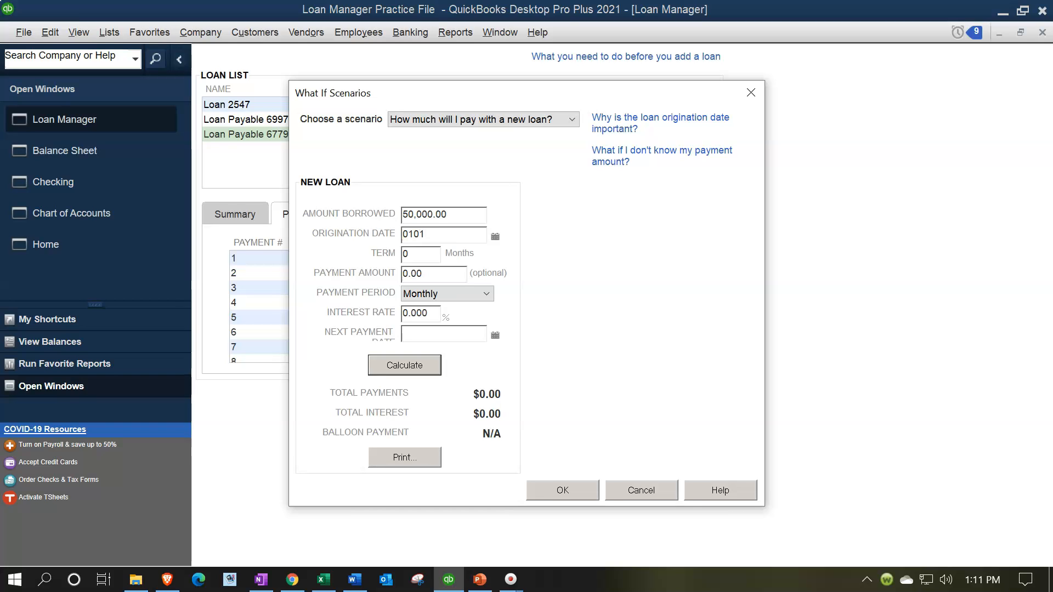
pyautogui.write('/01/20')
pyautogui.press('Tab')
pyautogui.write('60')
pyautogui.press('Tab')
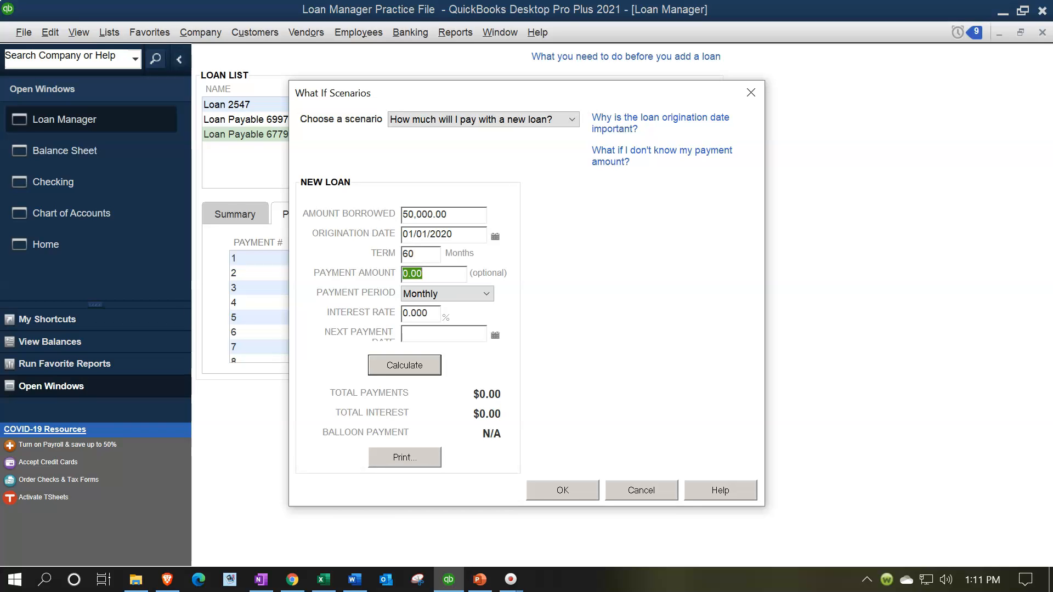
# Set the payment amount to 1,000, the interest rate to 5% and the next payment date to 01/31/2020, and calculate the new loan.
pyautogui.write('1000')
pyautogui.press('Tab')
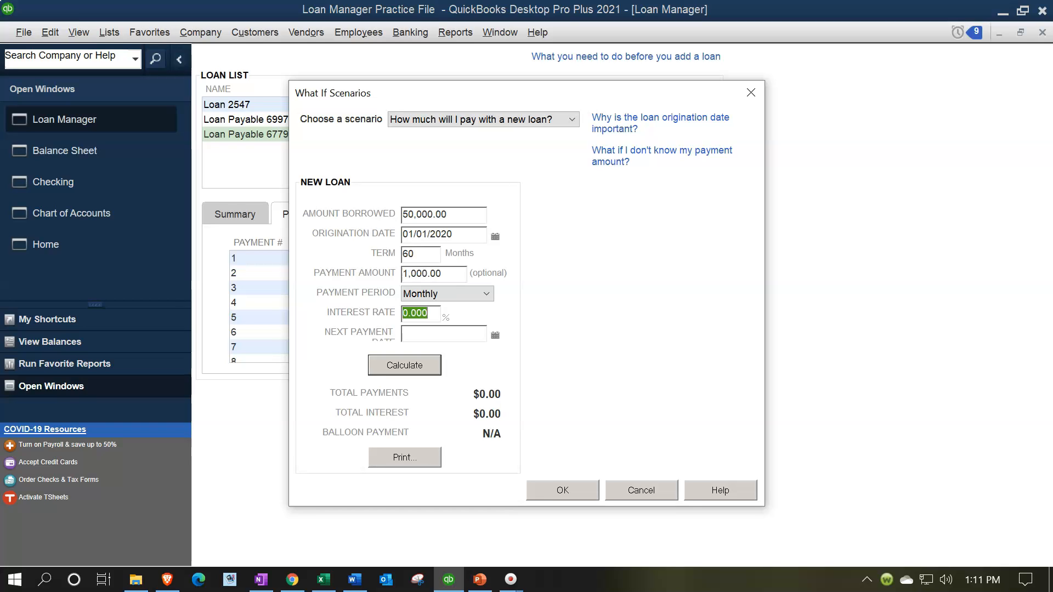
pyautogui.write('5013120')
pyautogui.press('Tab')
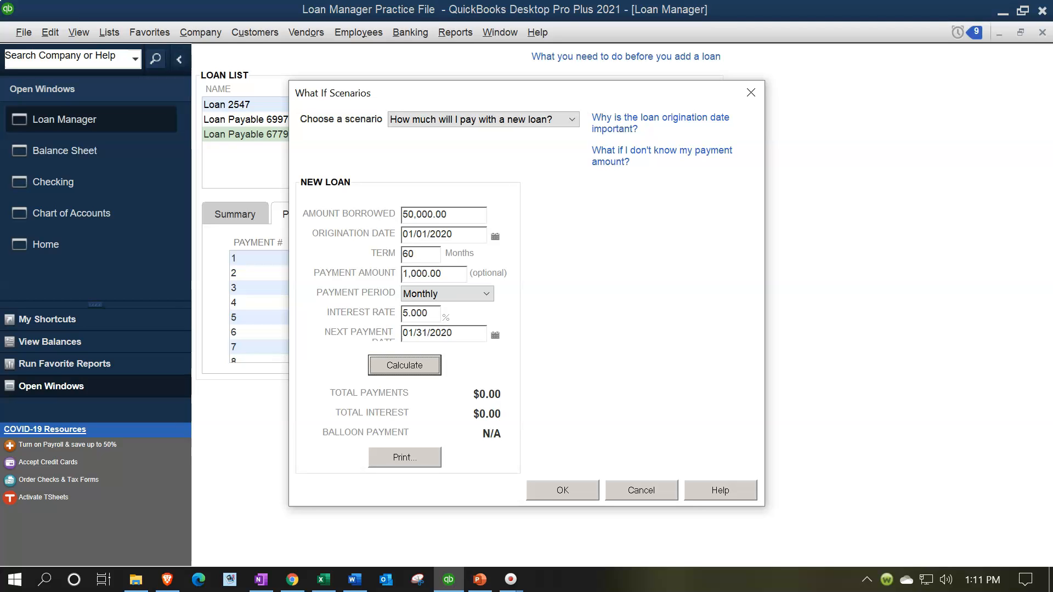
pyautogui.click(404, 365)
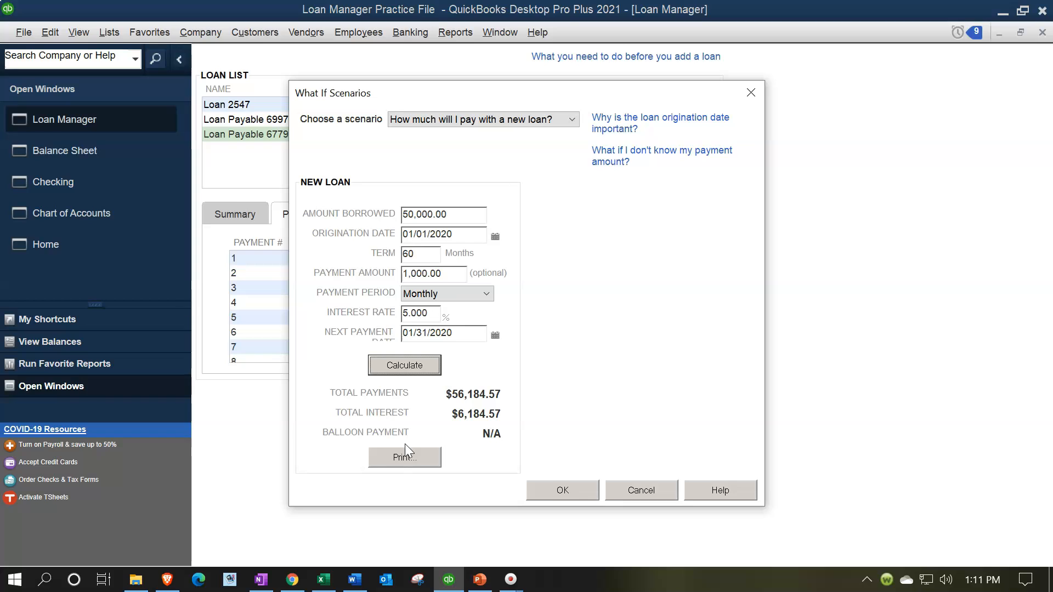
pyautogui.click(423, 372)
# Check the payment formulas in B5 and C11 of the Excel schedule and return to the QuickBooks scenario.
pyautogui.click(325, 586)
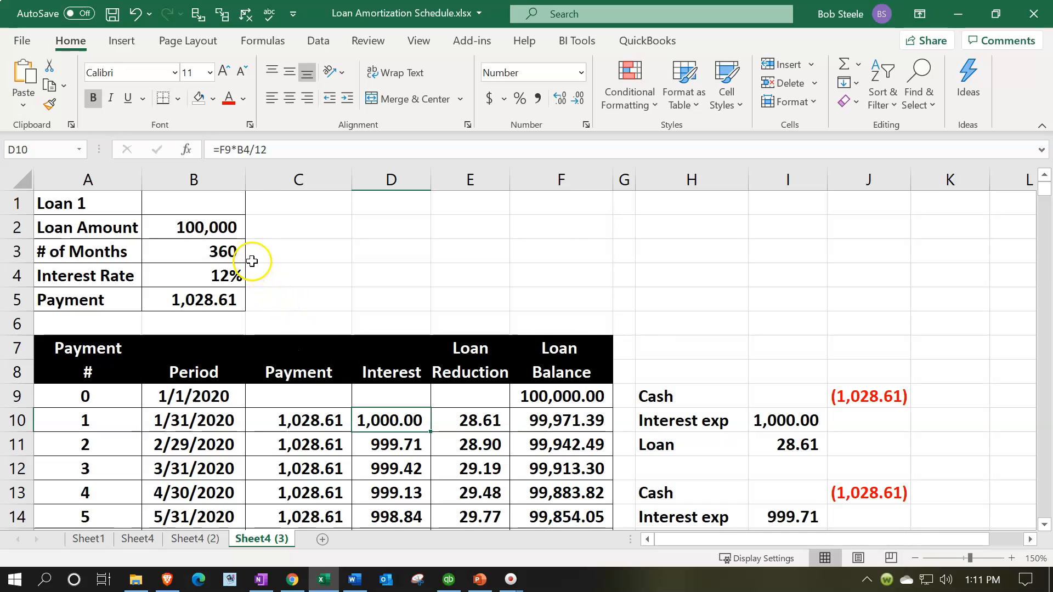
pyautogui.click(239, 301)
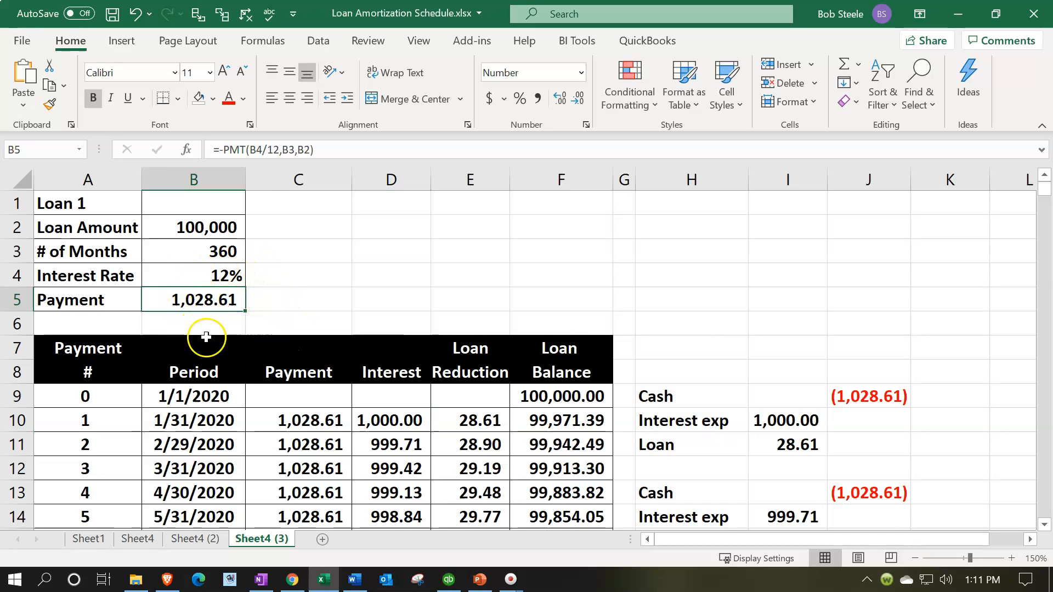
pyautogui.click(286, 444)
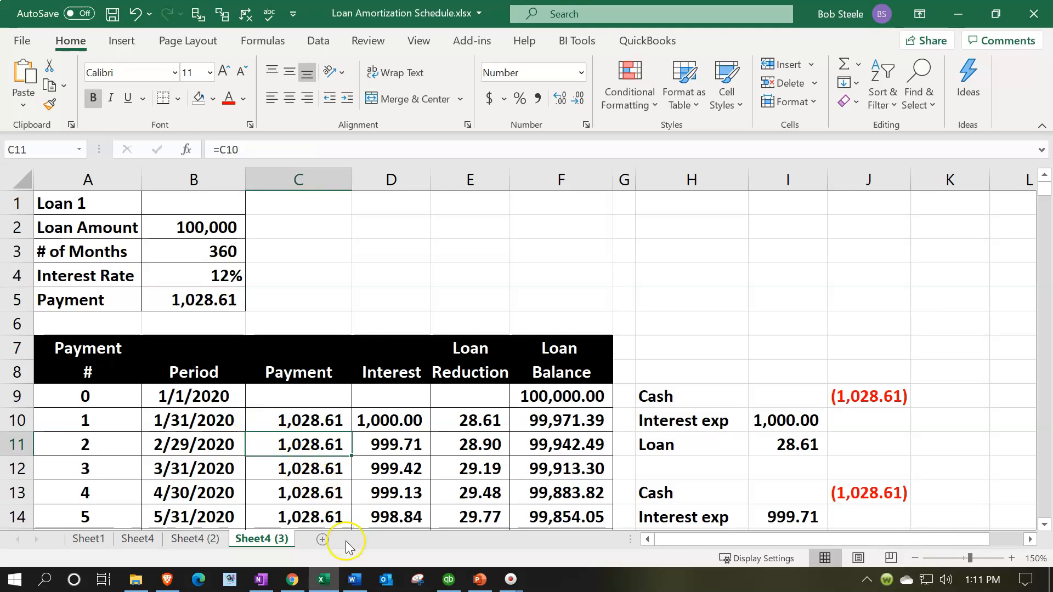
pyautogui.click(324, 581)
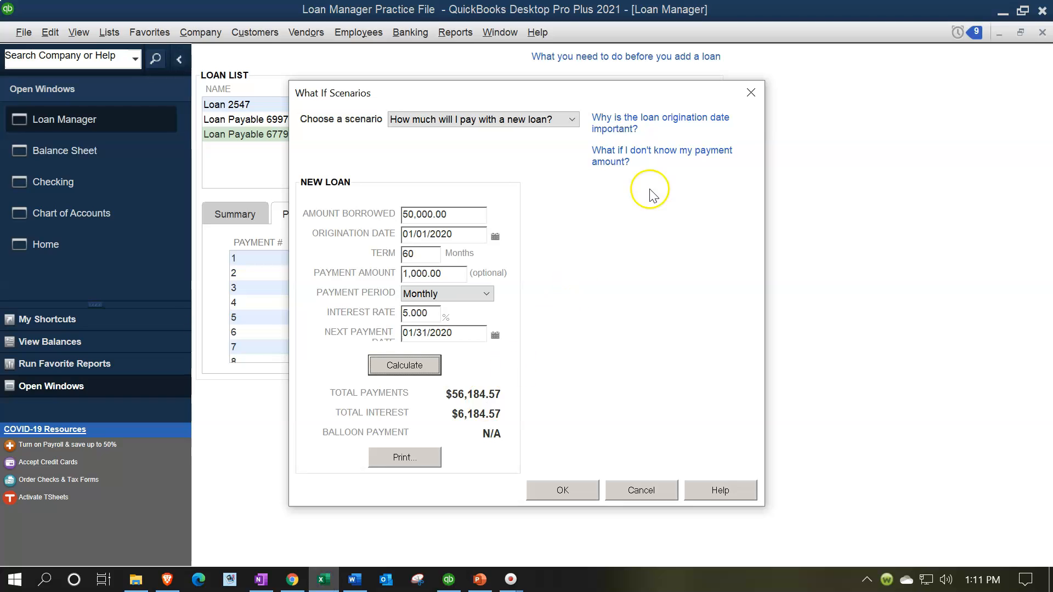
# Choose the "What if I refinance my loan?" scenario for Loan Payable 6779.
pyautogui.click(573, 121)
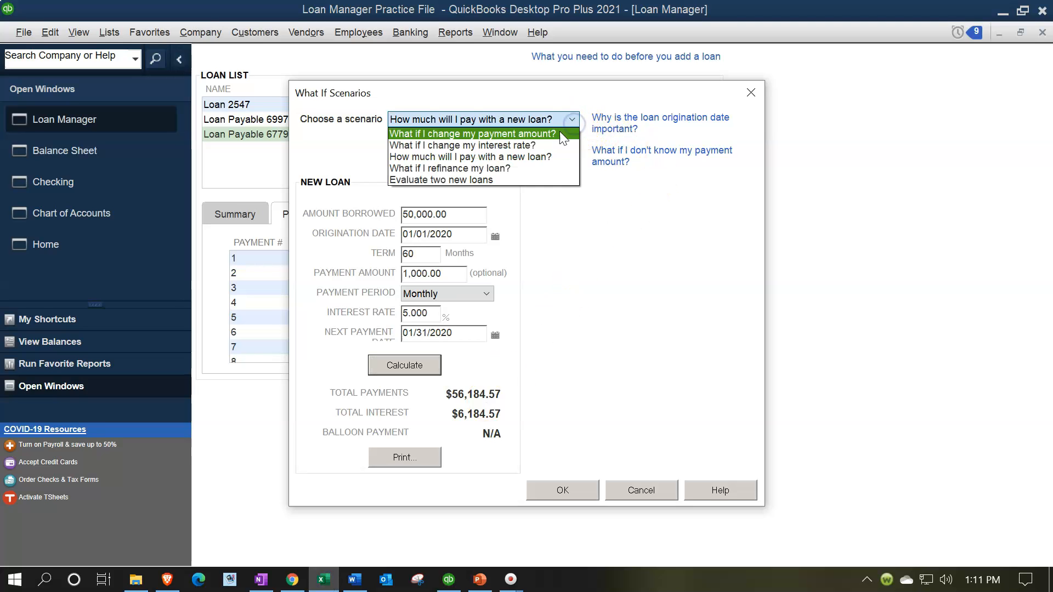
pyautogui.click(522, 168)
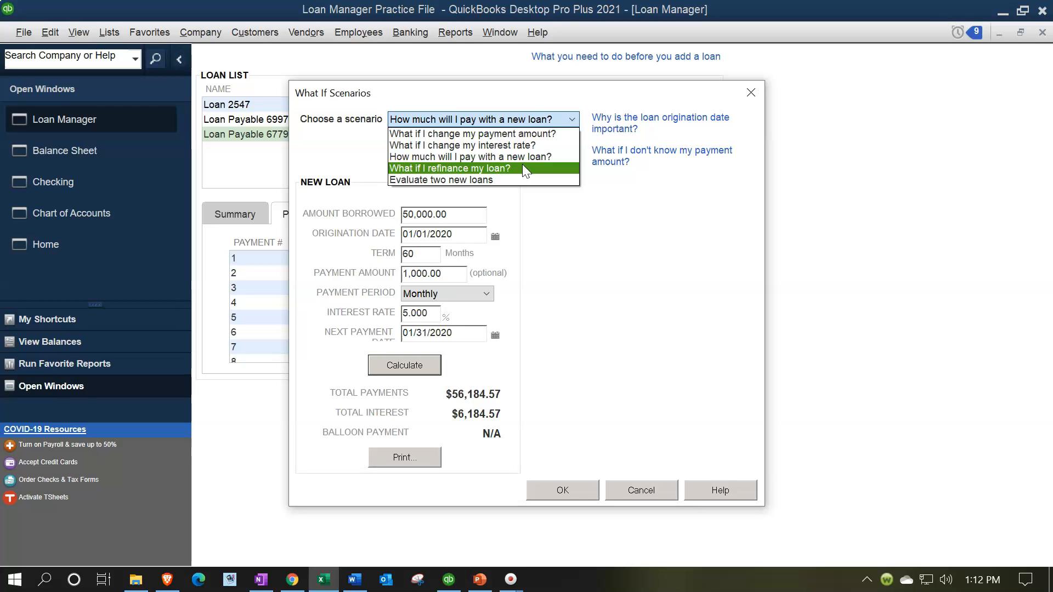
pyautogui.click(522, 168)
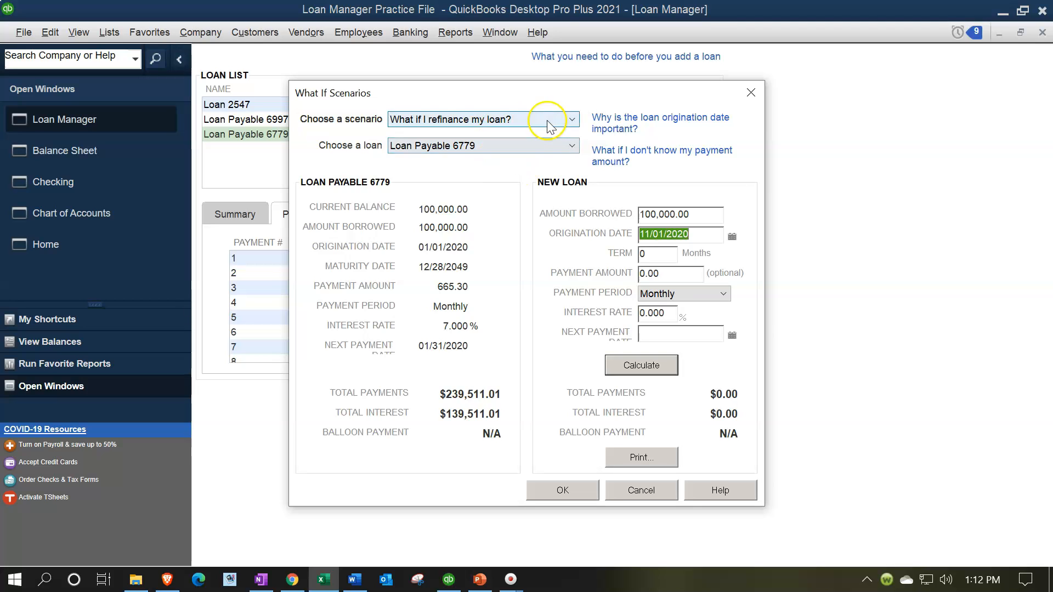
pyautogui.click(546, 119)
pyautogui.click(517, 171)
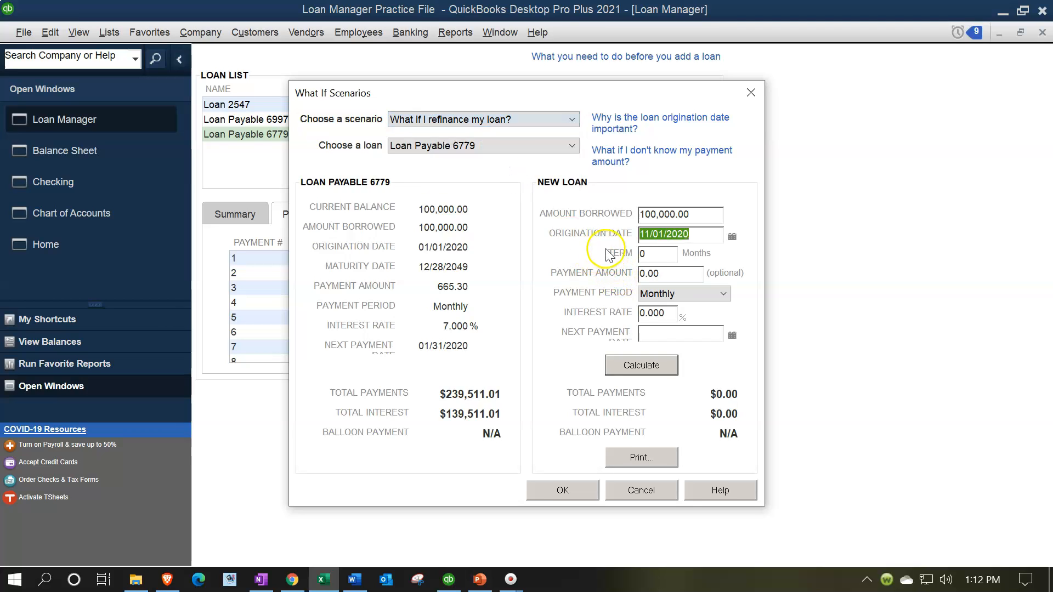
# Work out the 180-month term in Calculator, kept in its compact view, and set the refinance loan's term to 180 months.
pyautogui.click(658, 259)
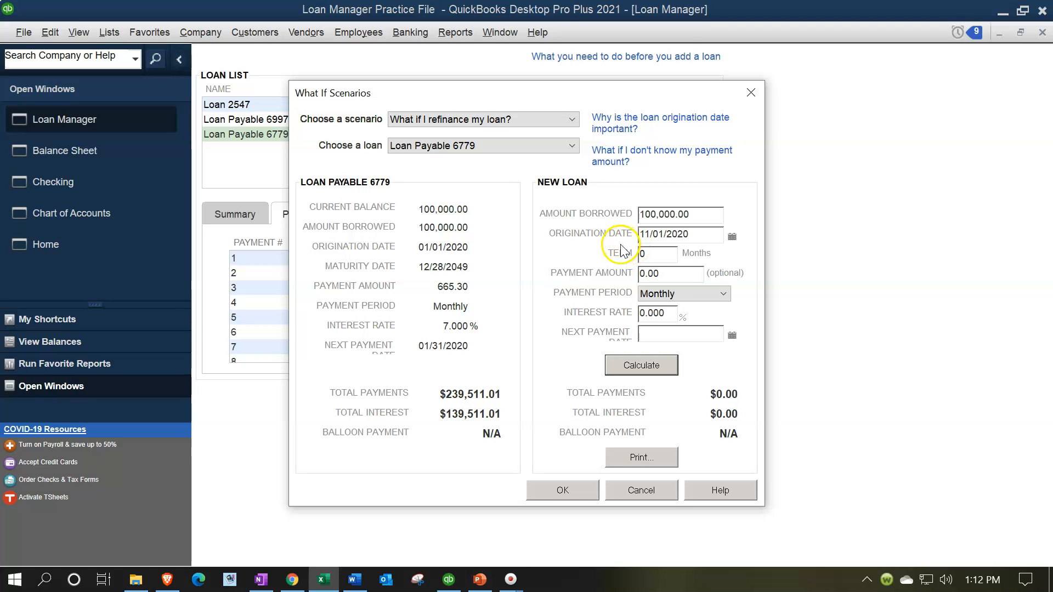
pyautogui.press('XF86Calculator')
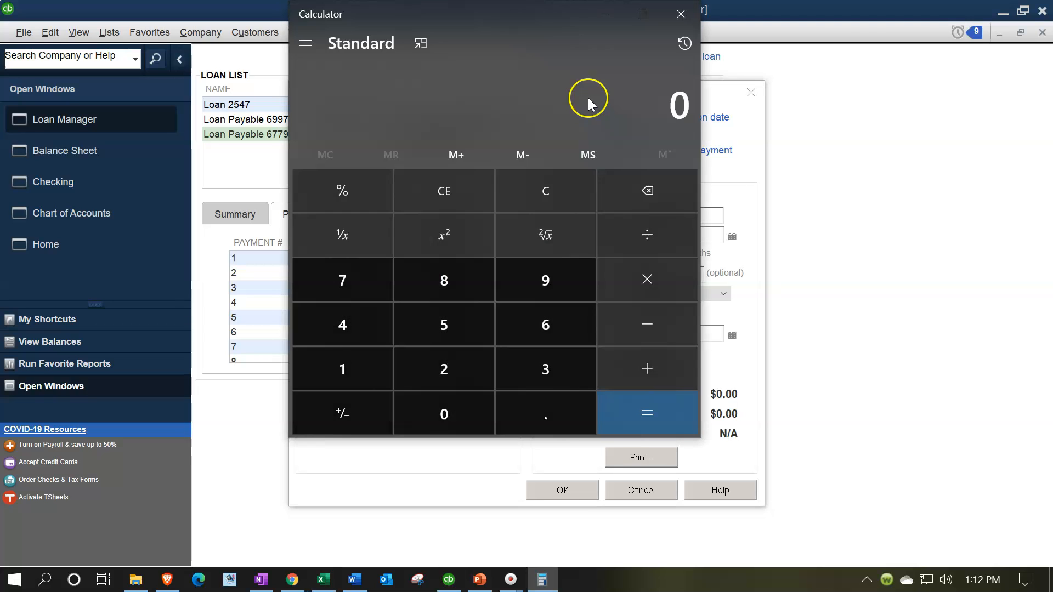
pyautogui.click(431, 44)
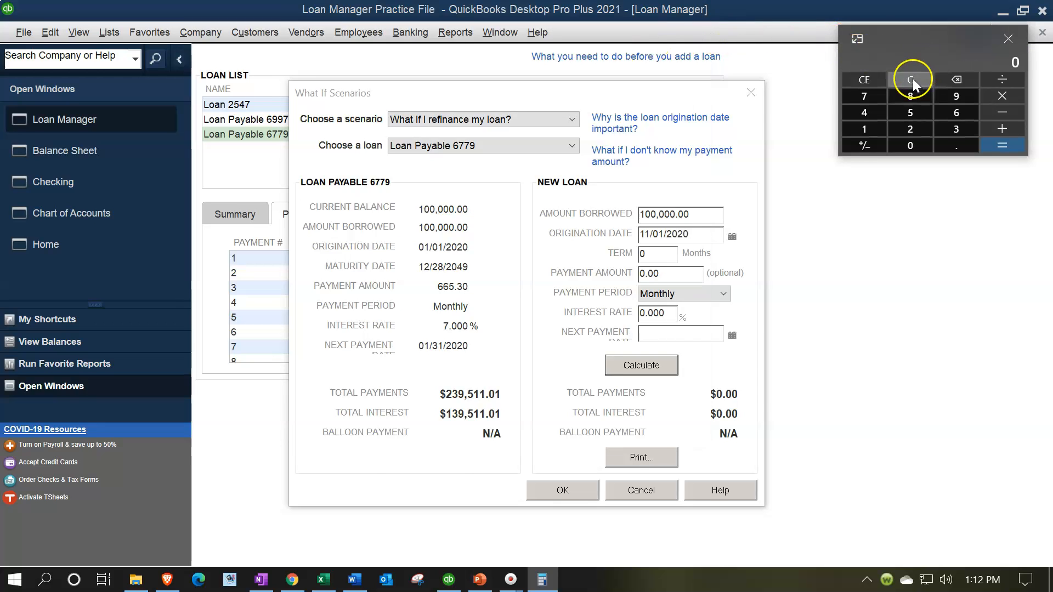
pyautogui.write('12')
pyautogui.press('Return')
pyautogui.click(668, 251)
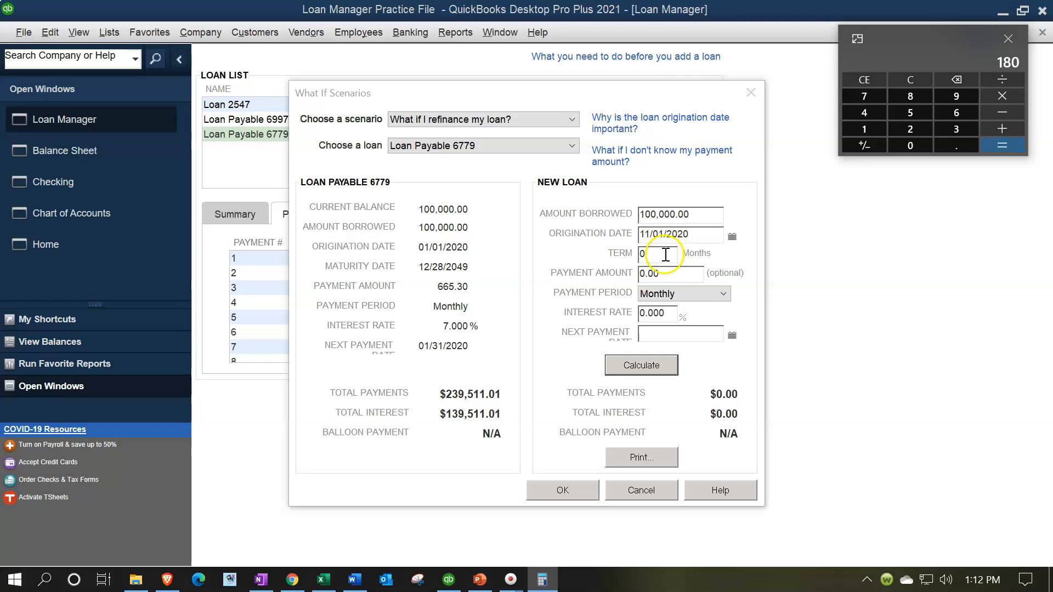
pyautogui.click(604, 248)
pyautogui.write('180')
pyautogui.click(678, 274)
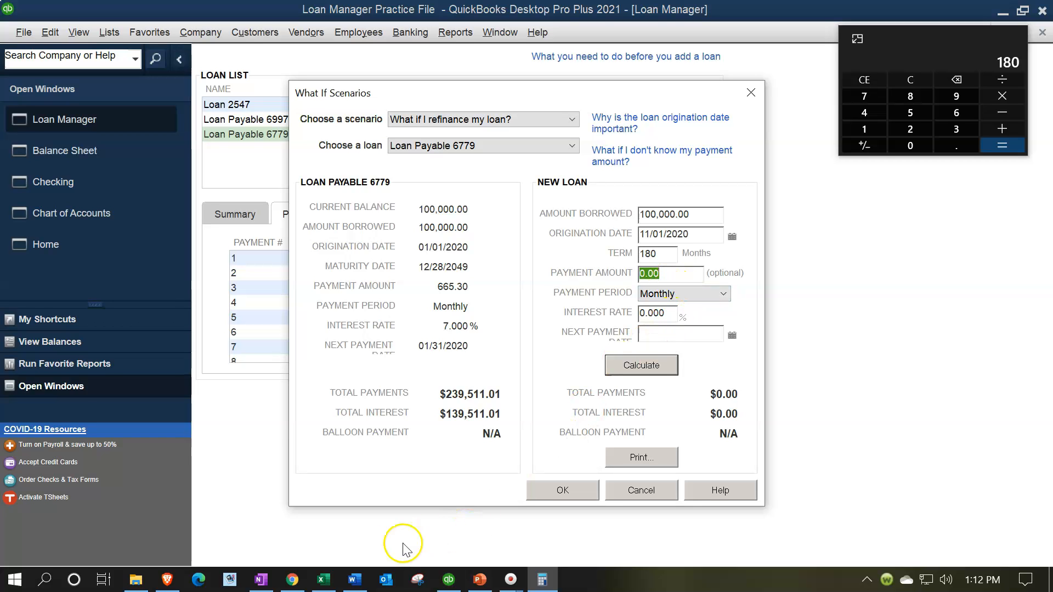
# Set the number of months in B3 of the Excel schedule to 180 and check the payment in B5.
pyautogui.click(329, 582)
pyautogui.click(189, 299)
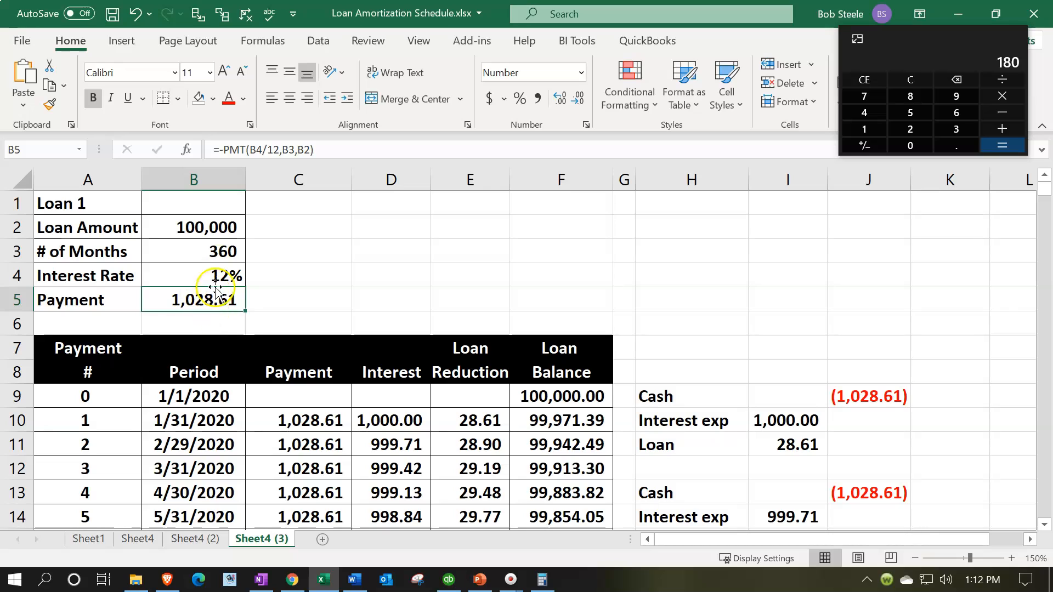
pyautogui.click(219, 251)
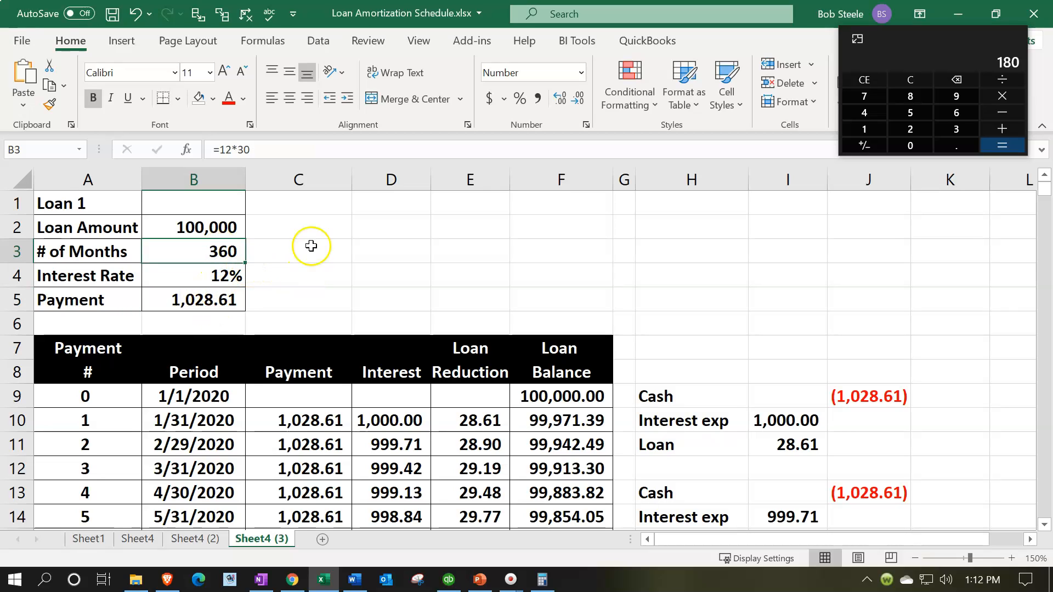
pyautogui.write('180')
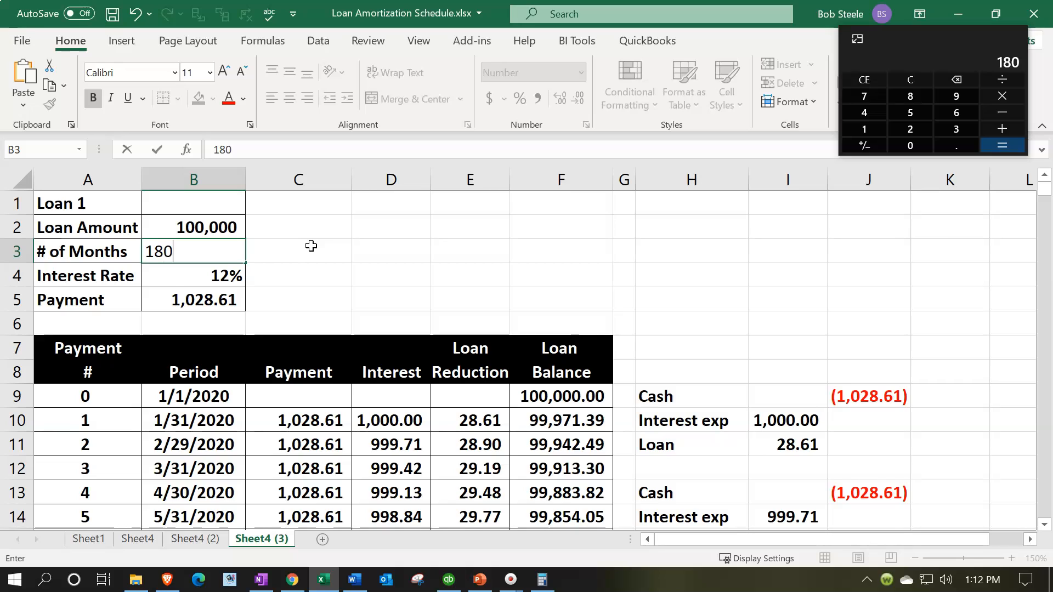
pyautogui.press('Return')
pyautogui.click(228, 305)
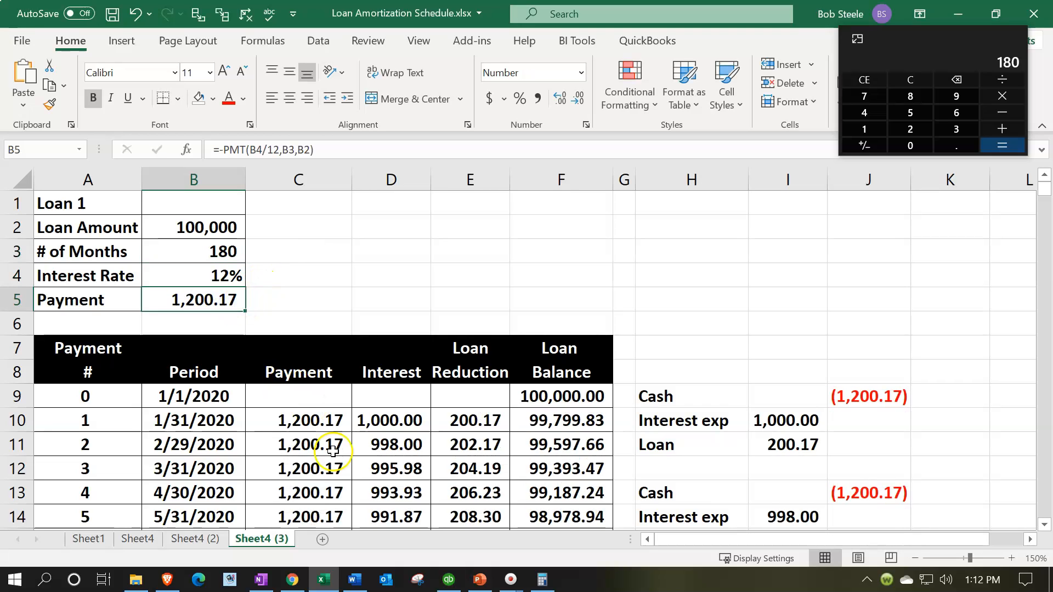
# Enter the Excel payment of 1,200.17 as the QuickBooks refinance loan's payment amount and set its interest rate to 12%.
pyautogui.click(329, 576)
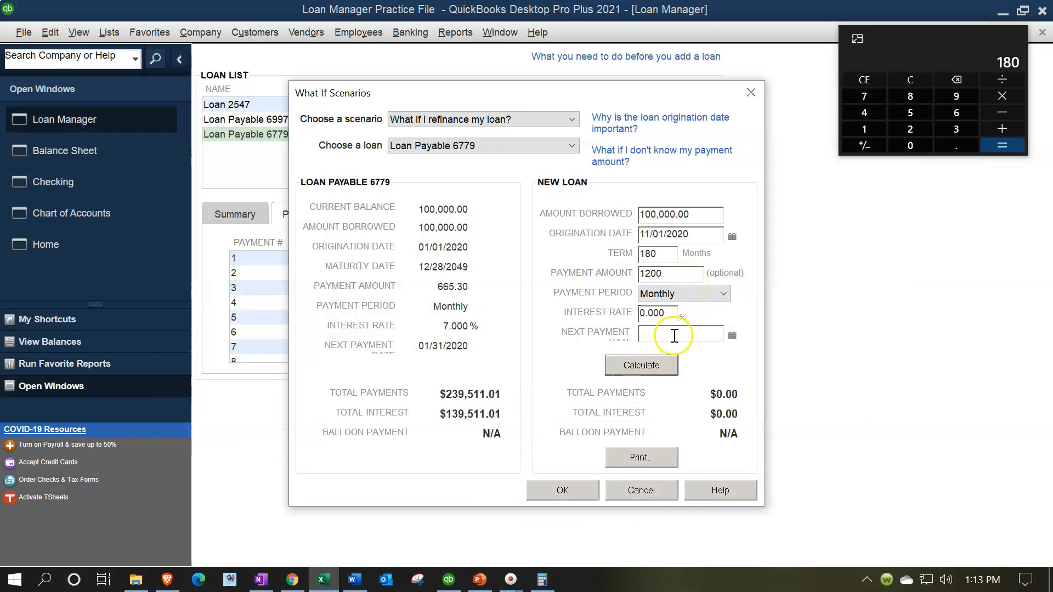
pyautogui.click(327, 580)
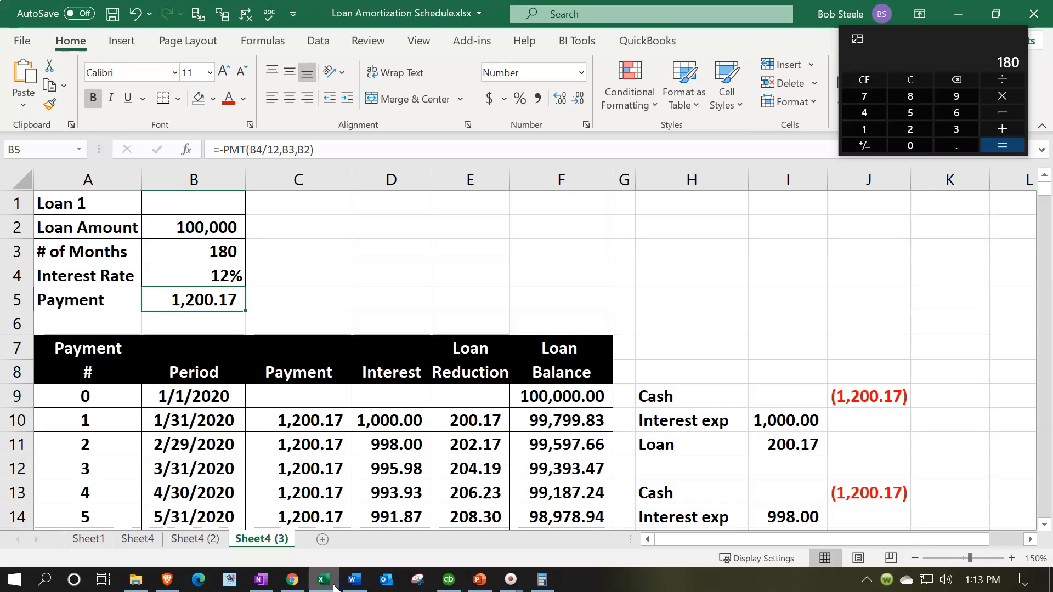
pyautogui.click(325, 580)
pyautogui.doubleClick(687, 274)
pyautogui.click(687, 273)
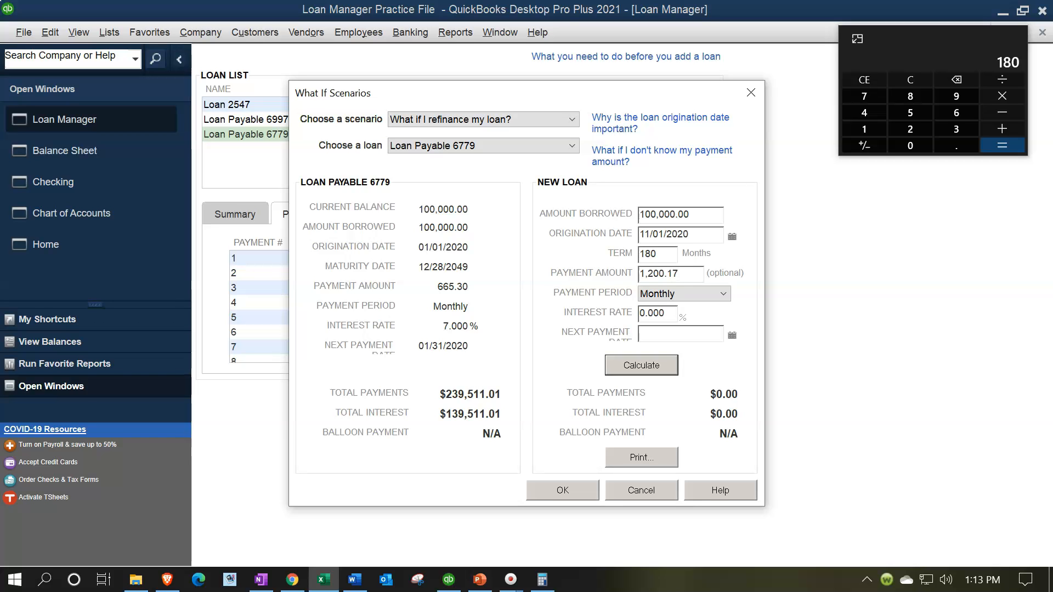
pyautogui.click(320, 581)
pyautogui.click(318, 582)
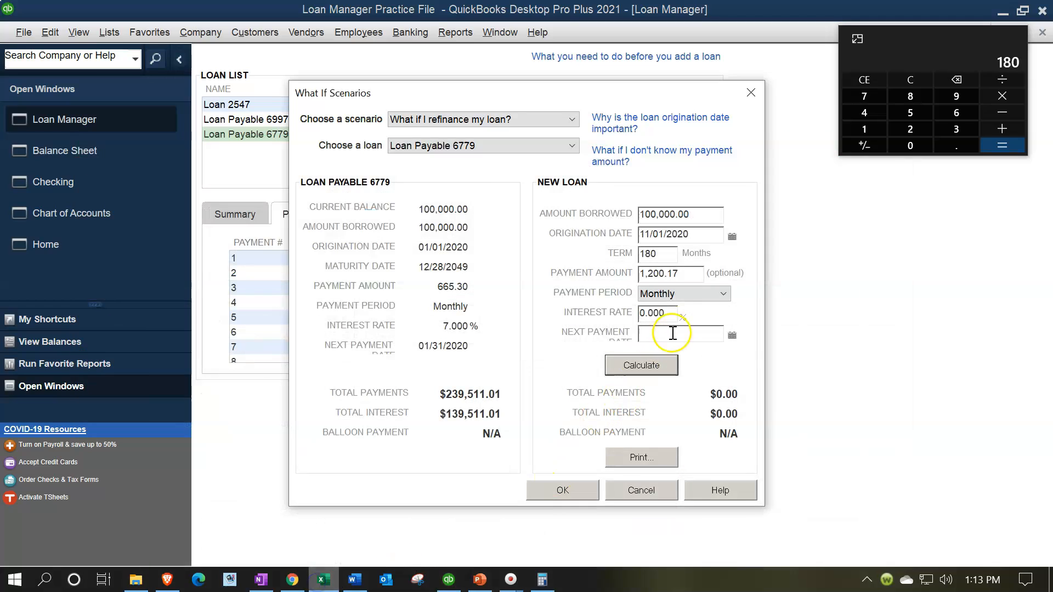
pyautogui.moveTo(672, 317); pyautogui.dragTo(636, 309)
pyautogui.write('12')
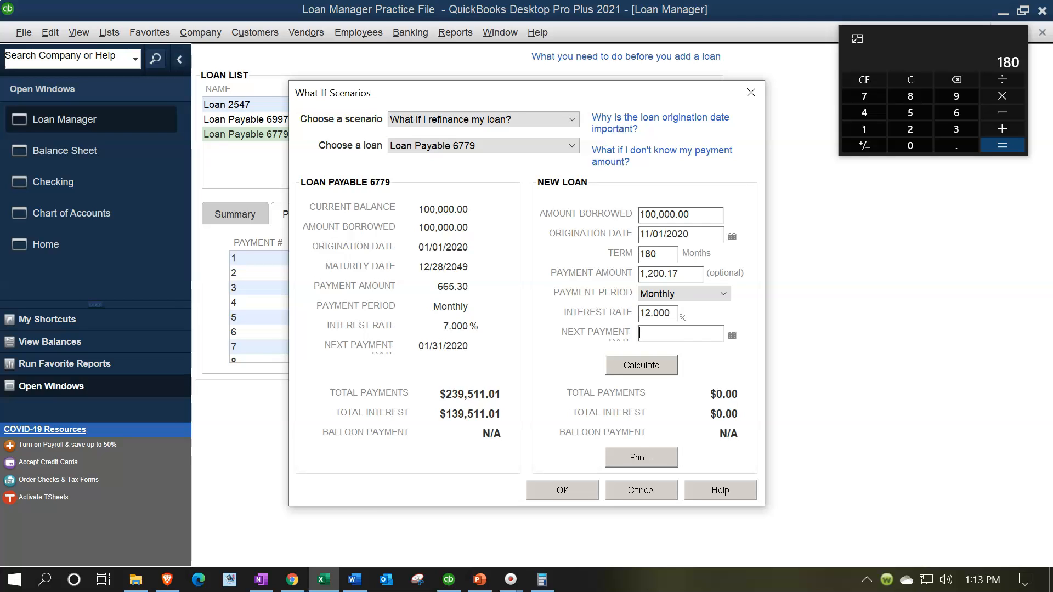
# Set the refinance loan's origination date to 01/01/2020 and next payment date to 01/31/2020, and calculate its totals.
pyautogui.doubleClick(647, 237)
pyautogui.press('Left')
pyautogui.press('Delete')
pyautogui.write('0')
pyautogui.press('Tab')
pyautogui.click(649, 333)
pyautogui.press('Tab')
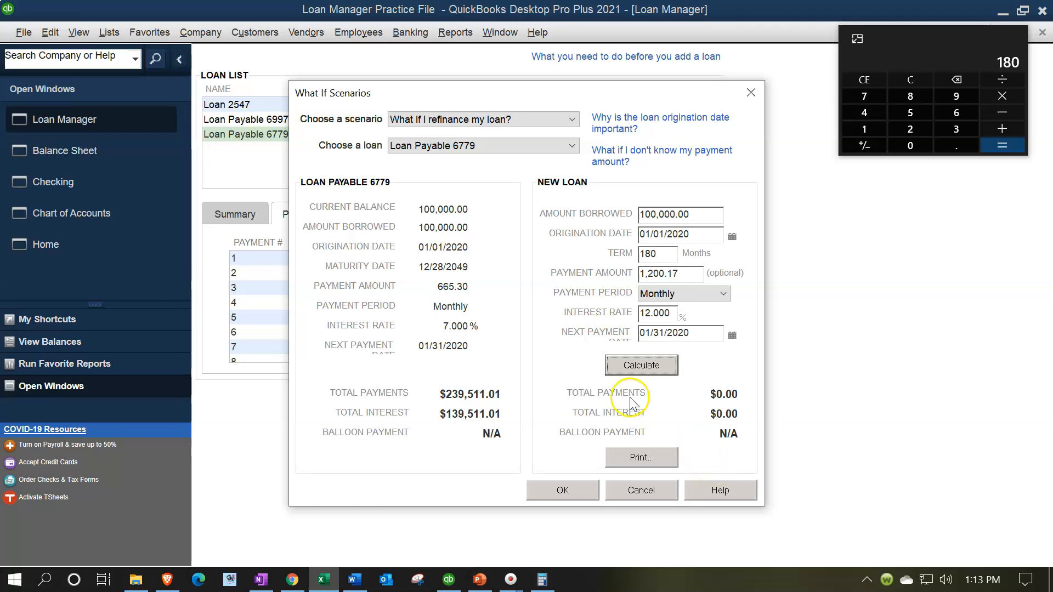
pyautogui.click(611, 368)
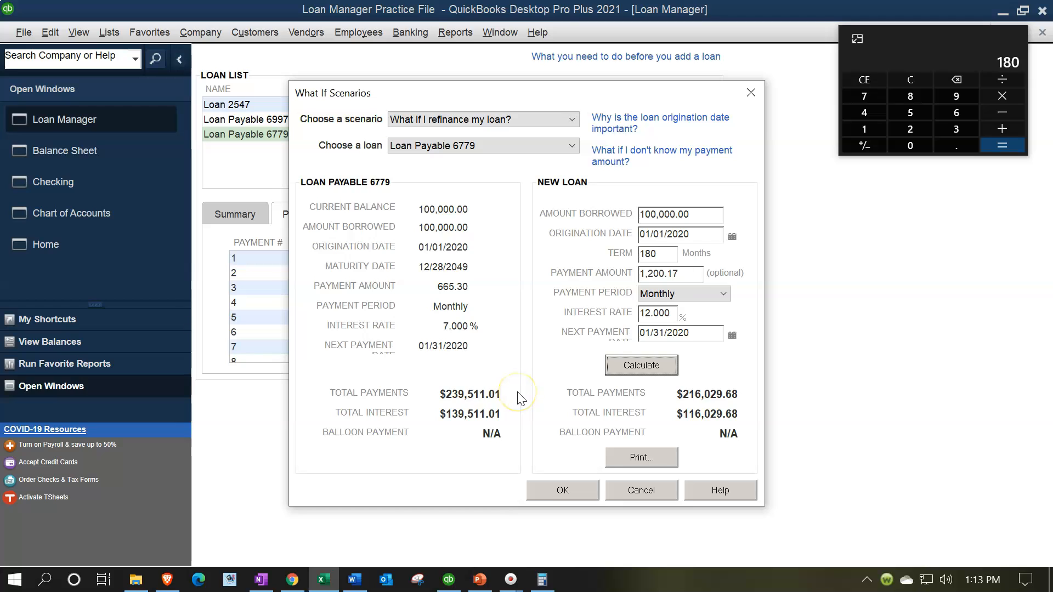
# View the "Evaluate two new loans" scenario and close the What If Scenarios.
pyautogui.click(570, 119)
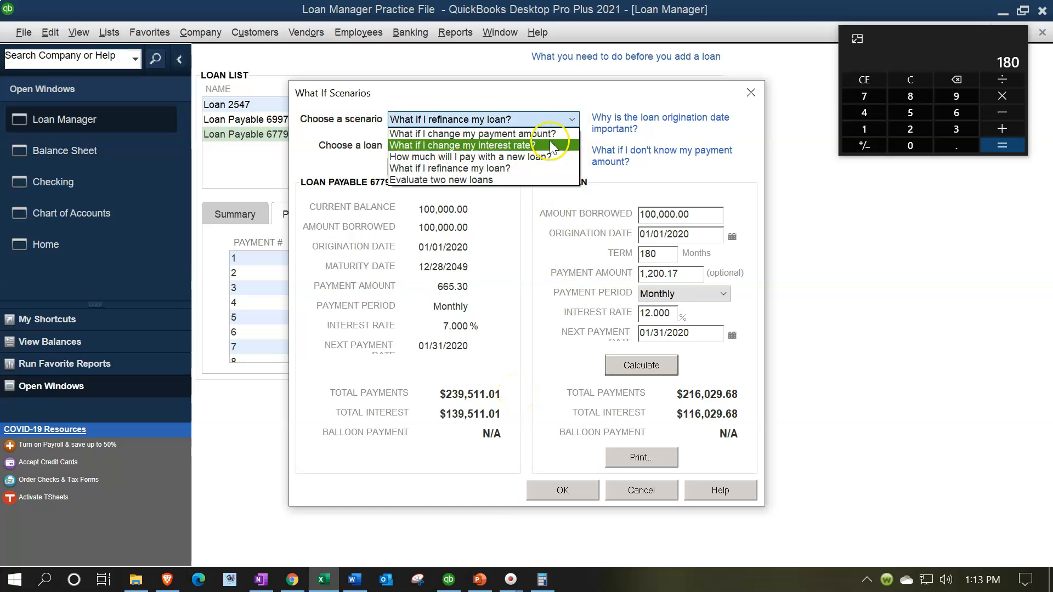
pyautogui.click(495, 179)
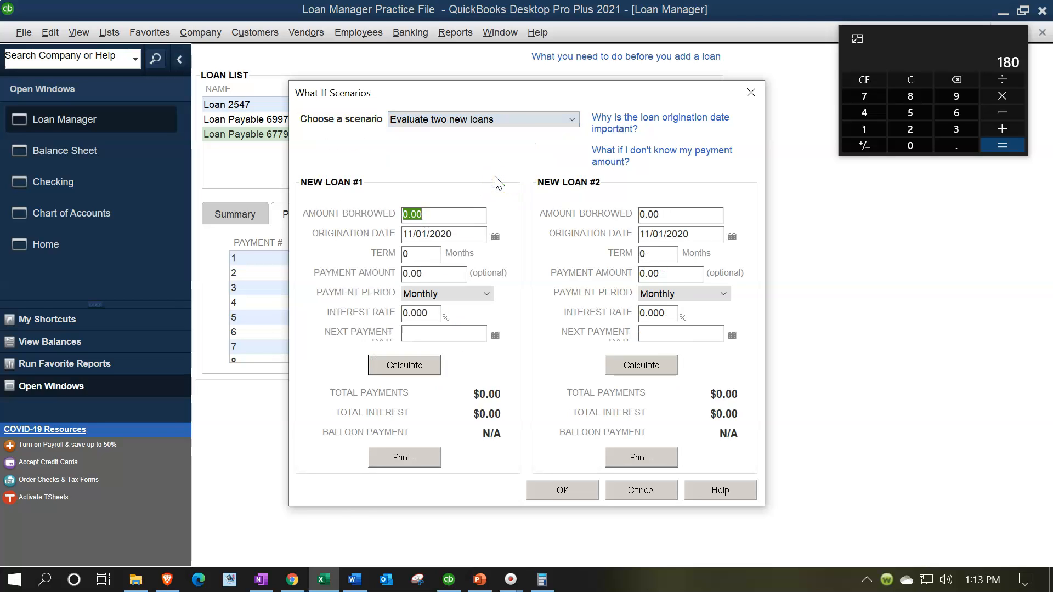
pyautogui.click(750, 100)
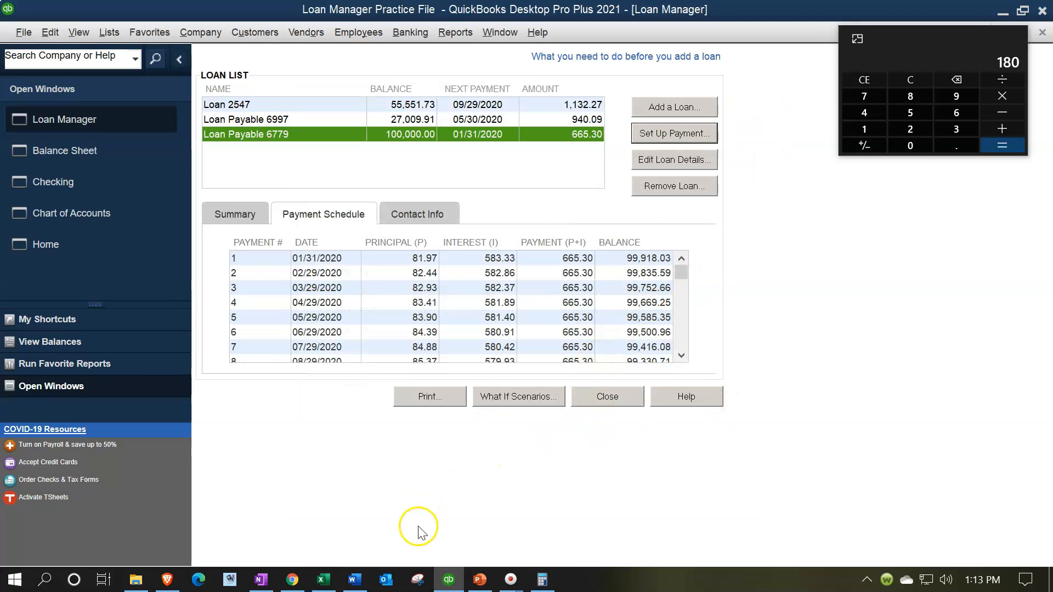
# Switch to the Loan Amortization Schedule workbook in Excel and check the third payment's formula in C12.
pyautogui.moveTo(323, 581)
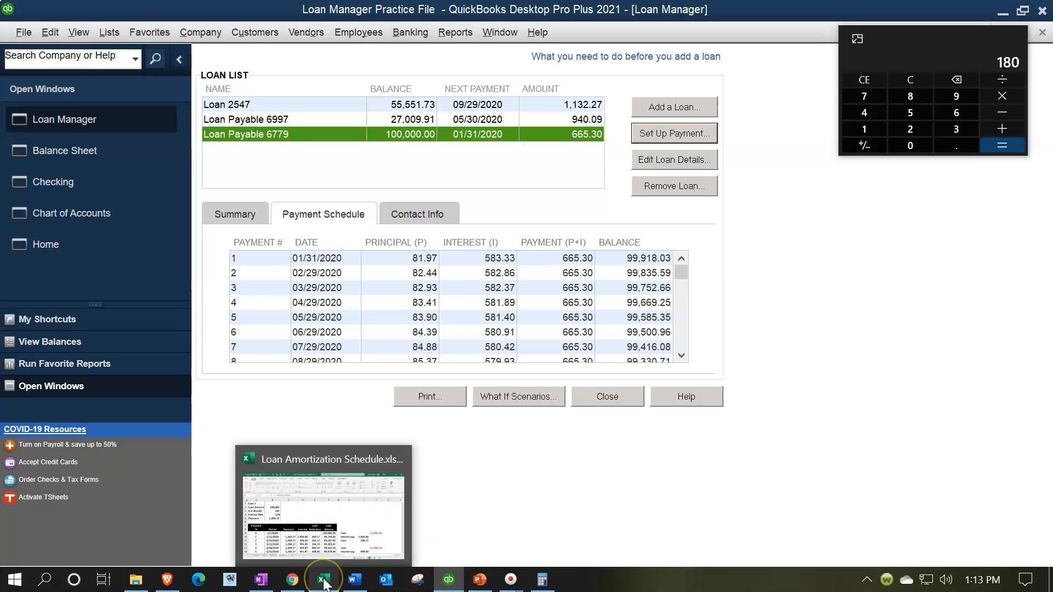
pyautogui.click(326, 504)
pyautogui.click(309, 465)
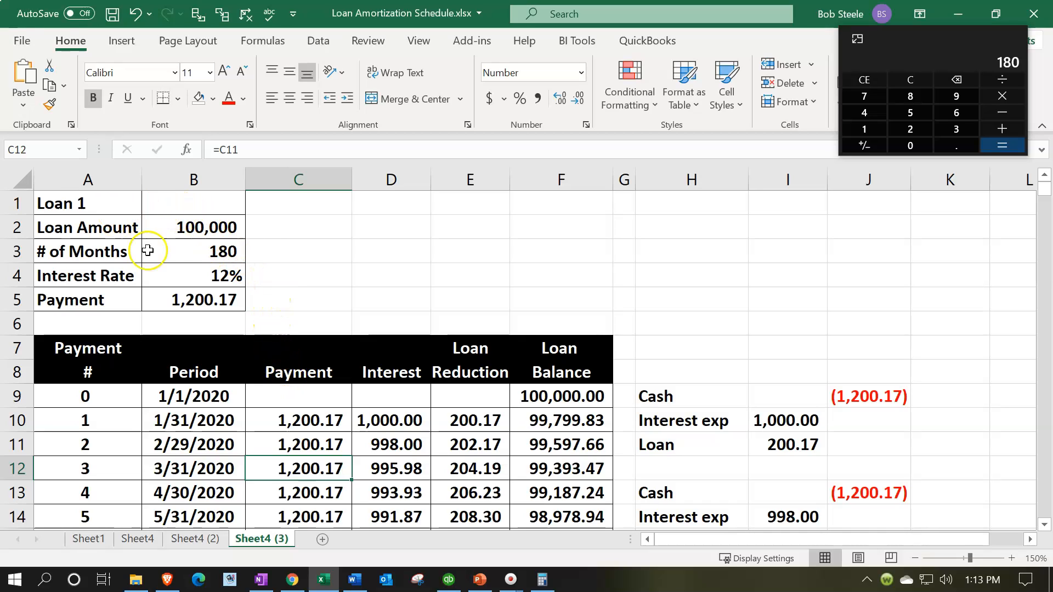
# Review the PMT payment formula in B5 and the loan inputs above it, including the interest rate in B4.
pyautogui.click(188, 292)
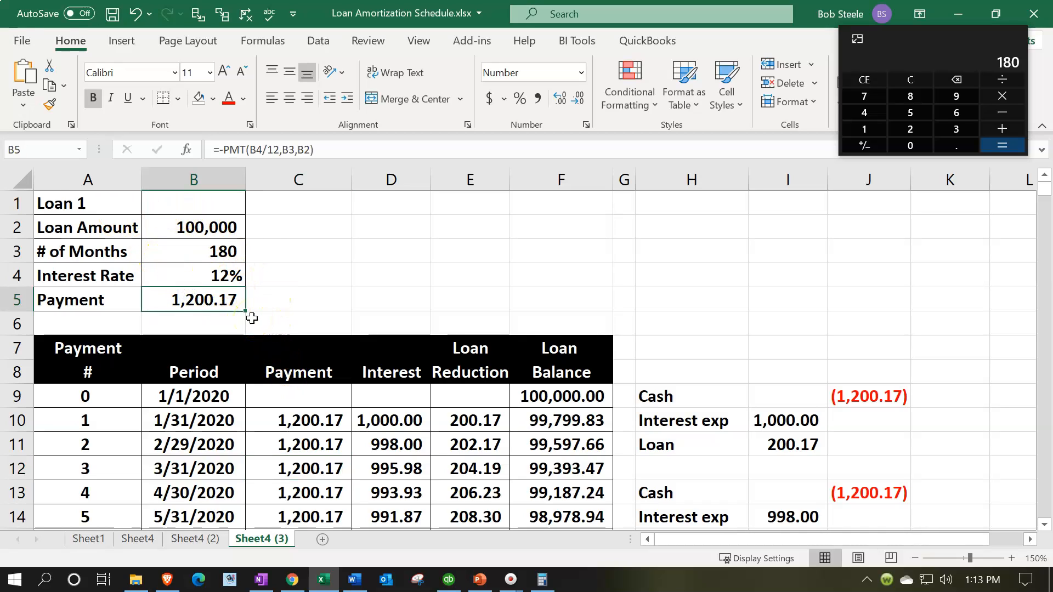
pyautogui.click(254, 278)
pyautogui.click(260, 249)
pyautogui.click(262, 227)
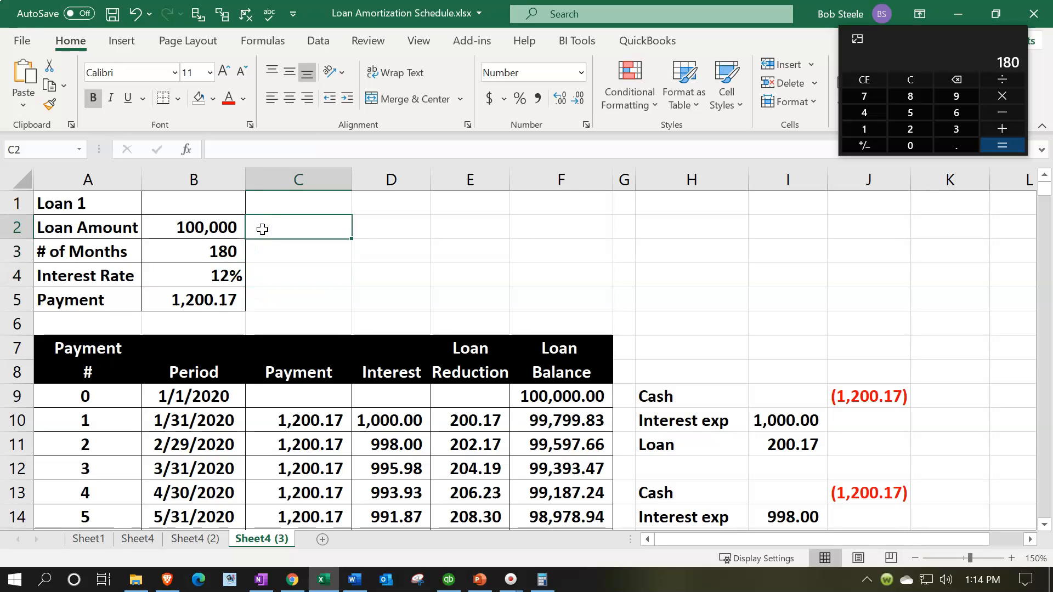
pyautogui.click(263, 282)
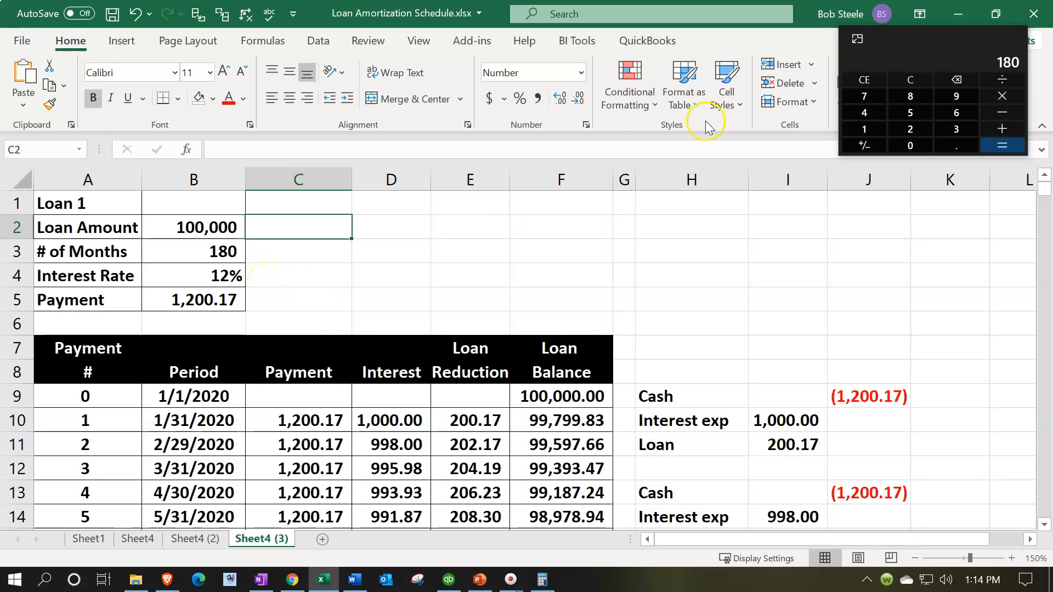
pyautogui.click(221, 298)
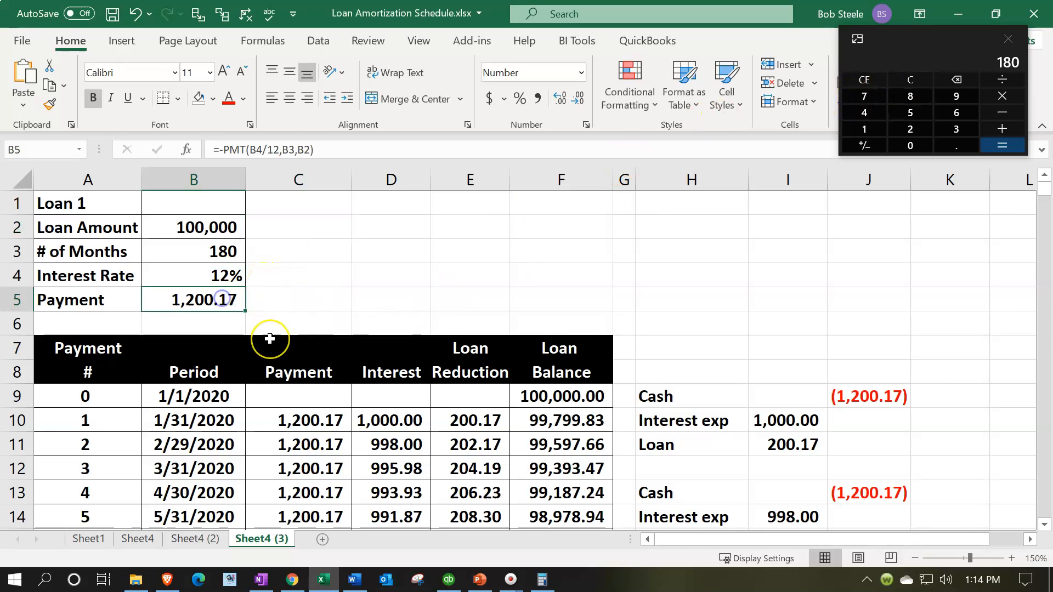
pyautogui.click(235, 273)
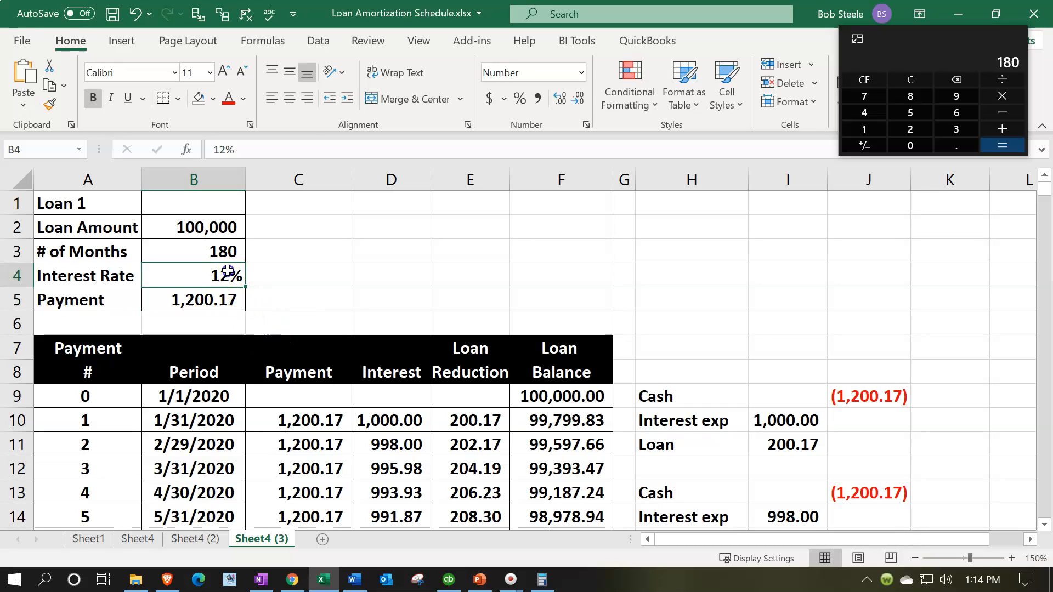
pyautogui.click(208, 302)
pyautogui.click(214, 318)
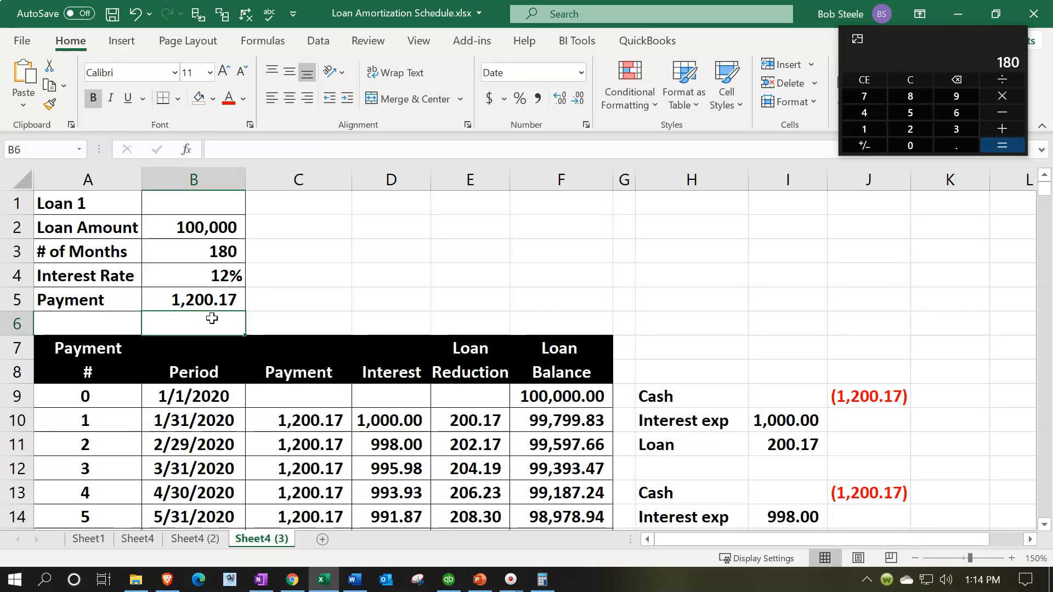
pyautogui.write('700')
pyautogui.press('Return')
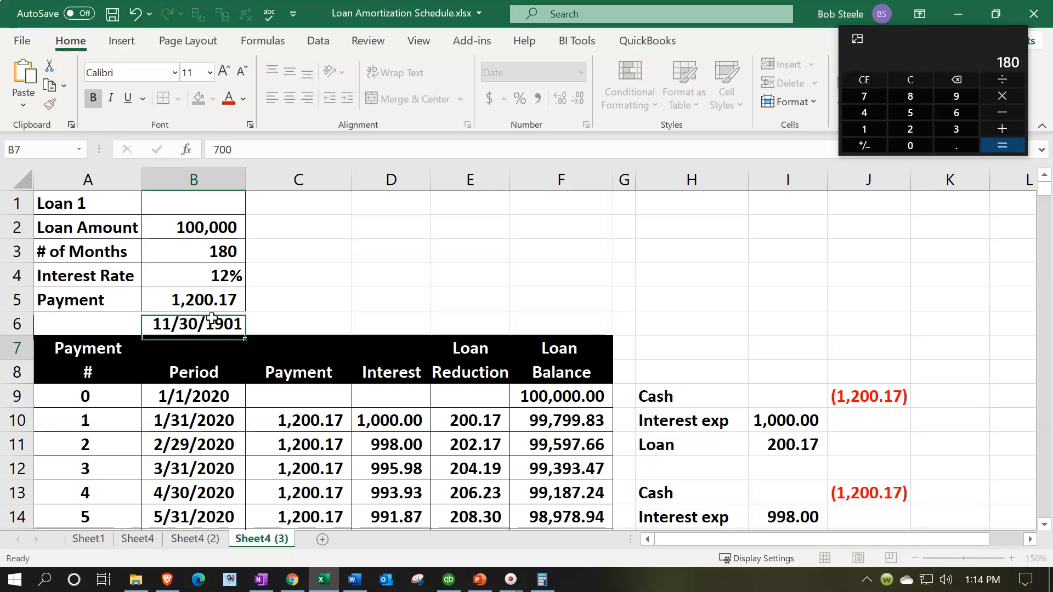
pyautogui.click(212, 318)
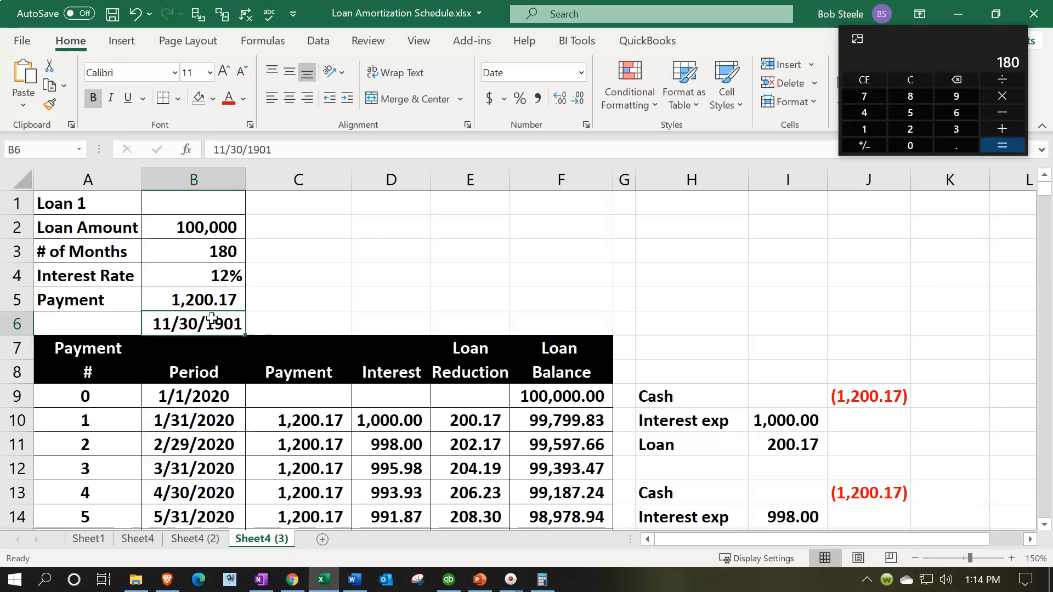
pyautogui.press('Delete')
# Enter 2000 as the target payment in C5, beside the calculated payment.
pyautogui.click(260, 302)
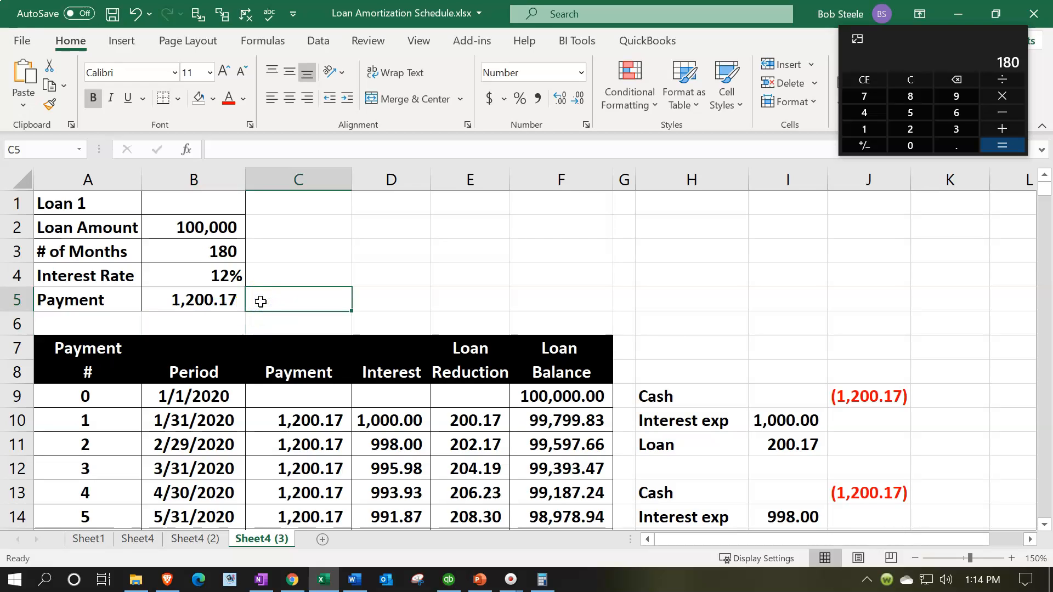
pyautogui.write('2000')
pyautogui.press('Return')
pyautogui.press('Right')
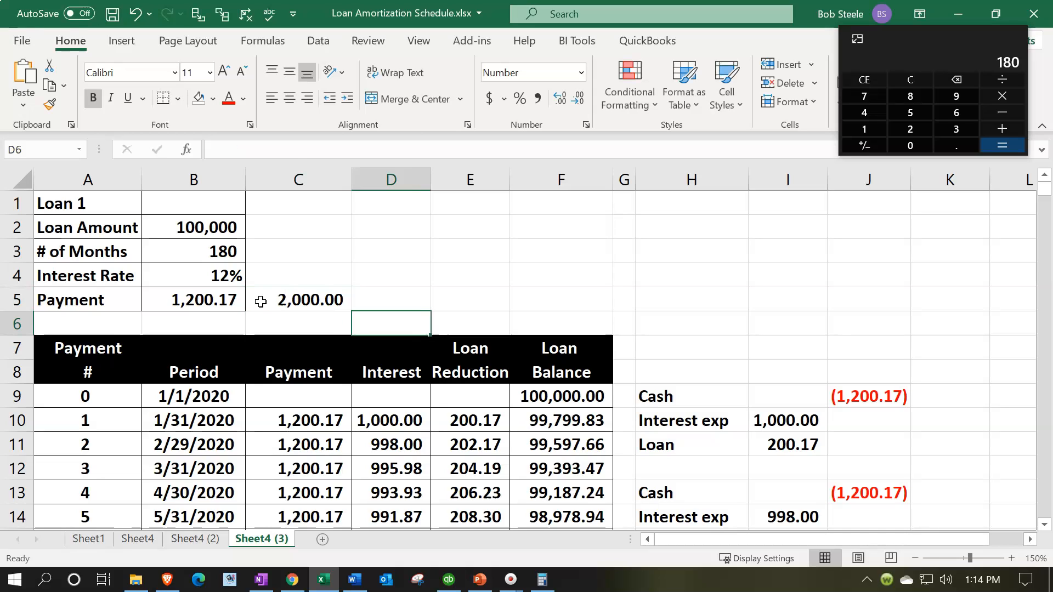
pyautogui.press('Up')
pyautogui.press('Up')
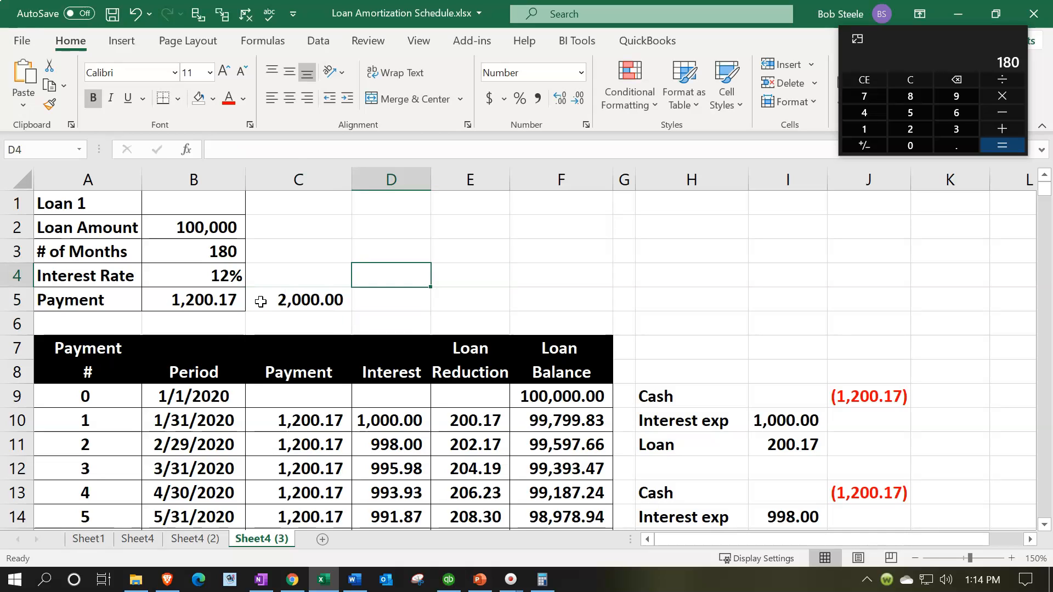
# Fill the interest rate cell B4 with yellow and close the calculator.
pyautogui.click(226, 273)
pyautogui.rightClick(226, 273)
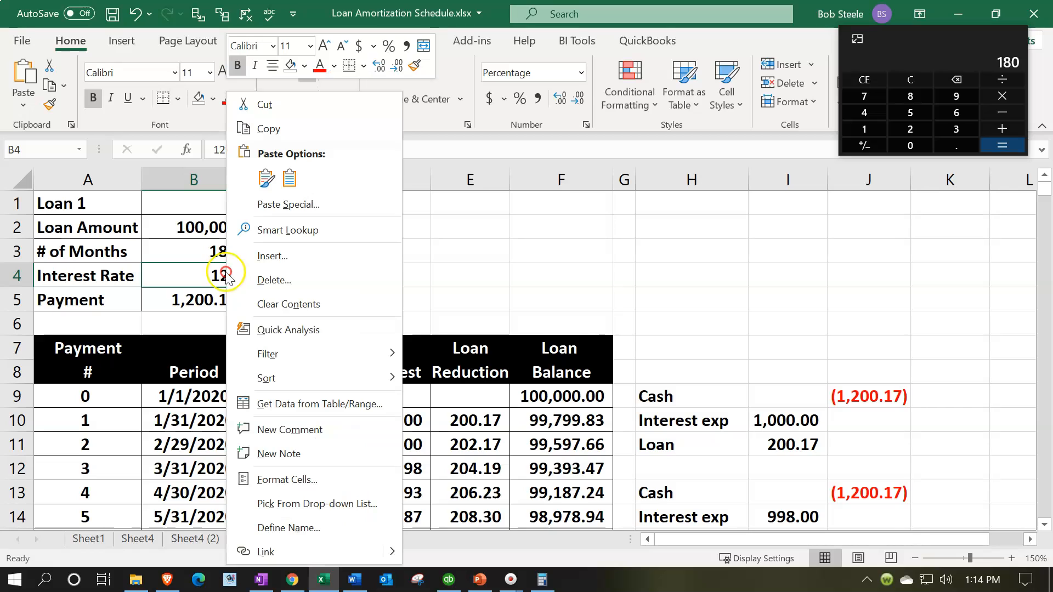
pyautogui.click(303, 66)
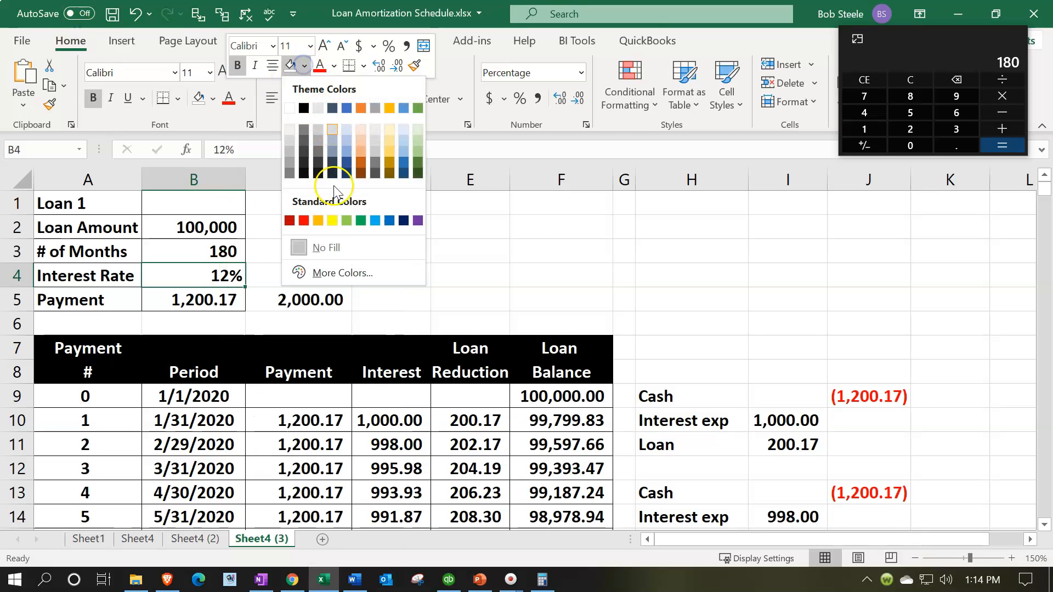
pyautogui.click(332, 214)
pyautogui.click(1007, 39)
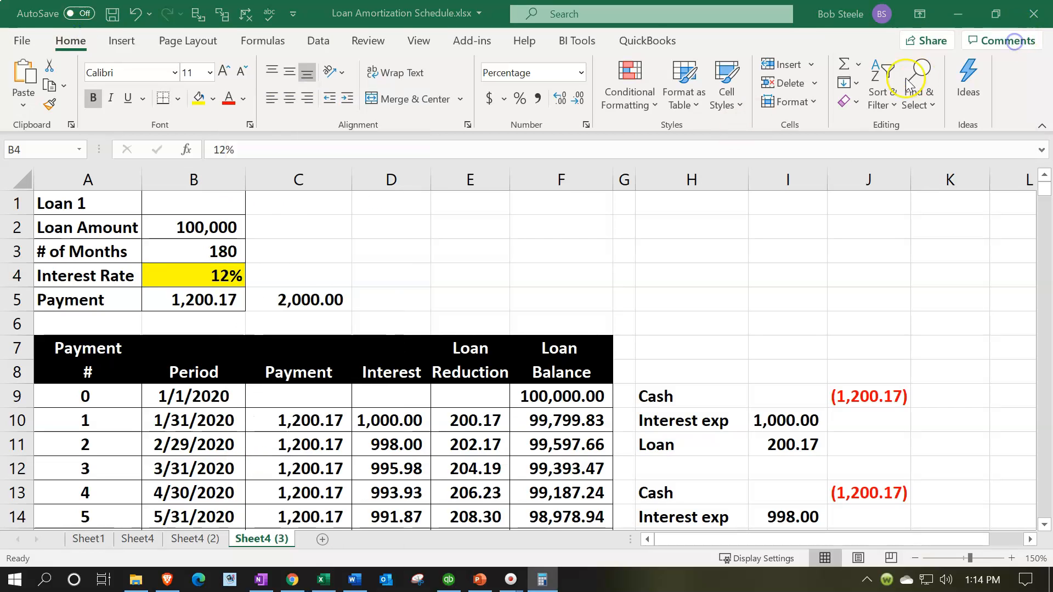
# Run Goal Seek to bring the payment in B5 to 2000 by changing the interest rate in B4, and accept the solution.
pyautogui.click(411, 283)
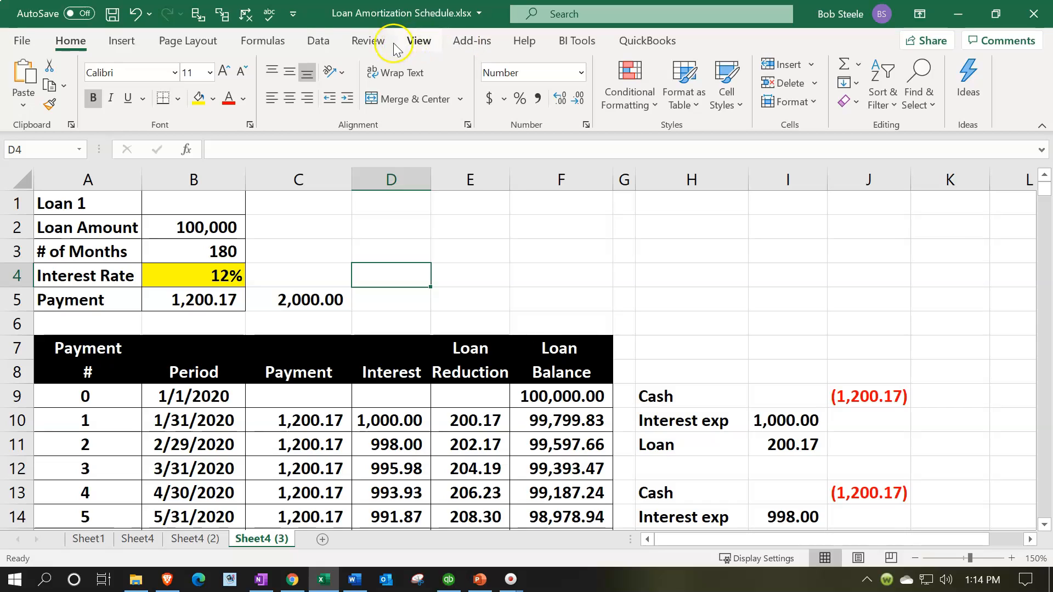
pyautogui.click(323, 42)
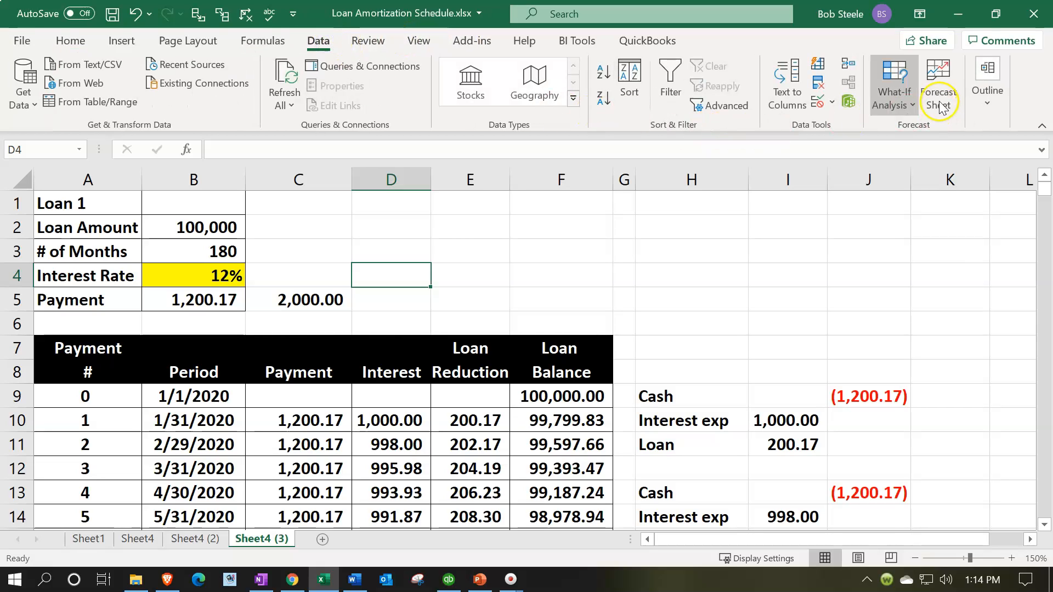
pyautogui.click(897, 101)
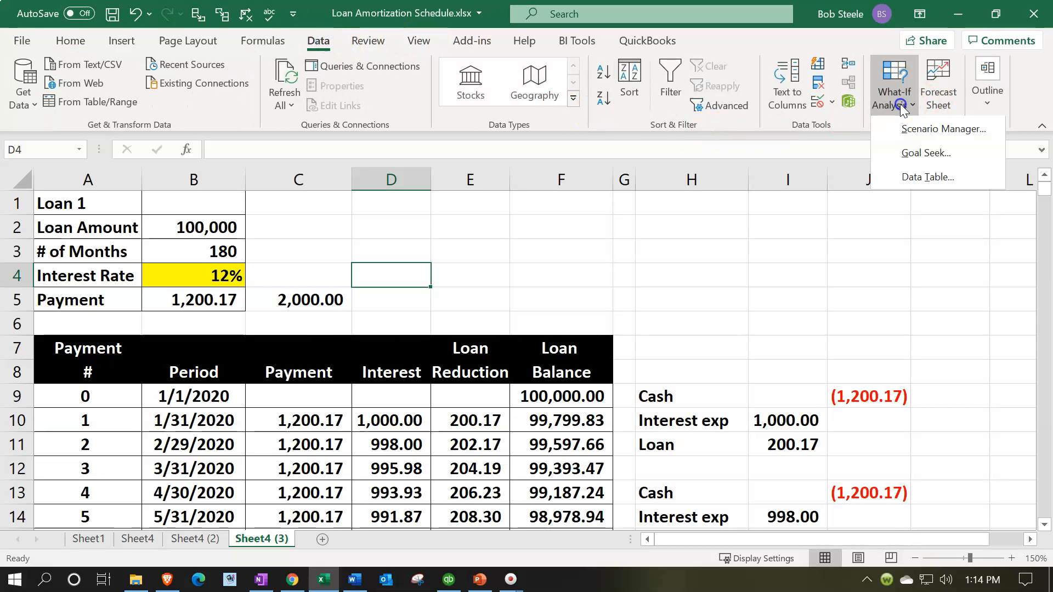
pyautogui.click(912, 154)
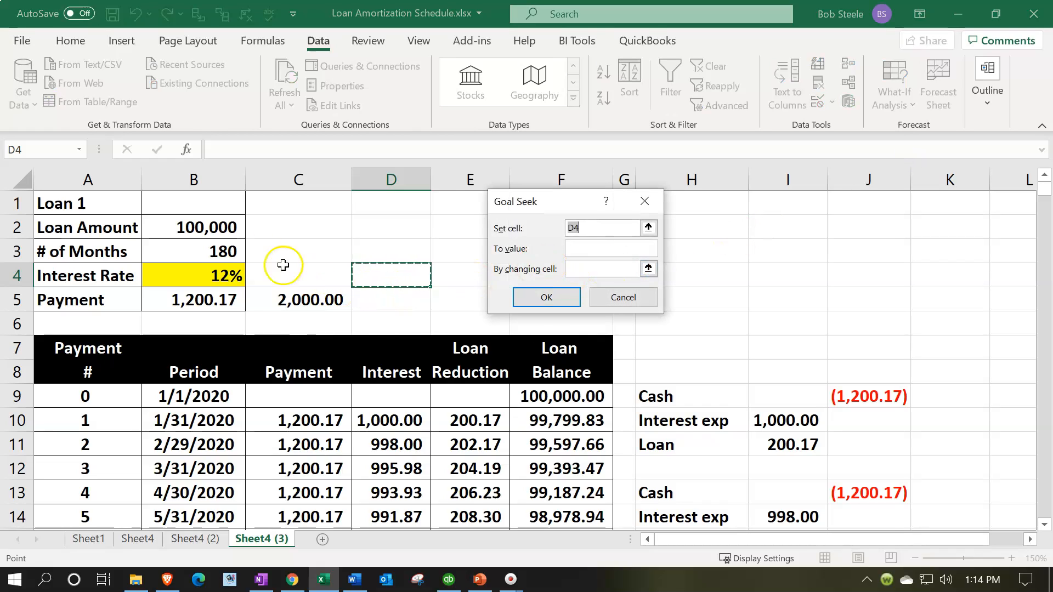
pyautogui.click(212, 302)
pyautogui.click(592, 250)
pyautogui.write('200')
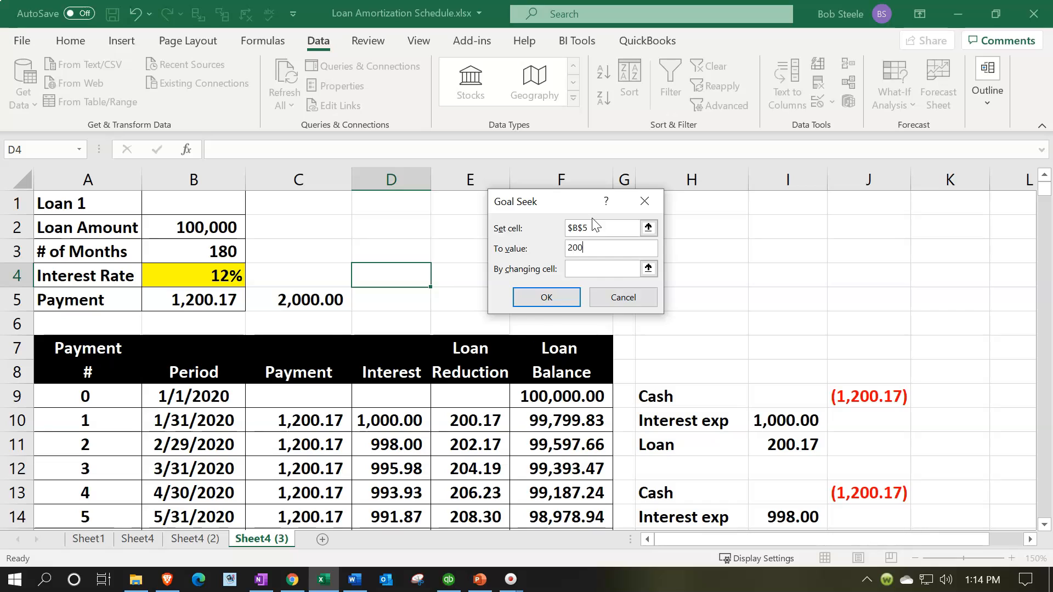
pyautogui.write('0')
pyautogui.click(588, 267)
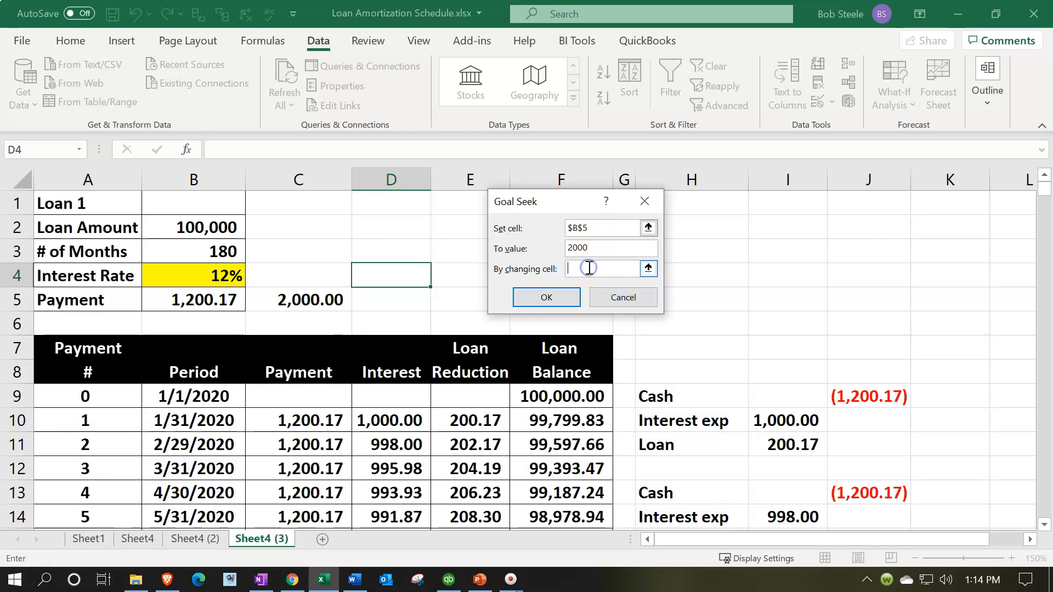
pyautogui.click(199, 276)
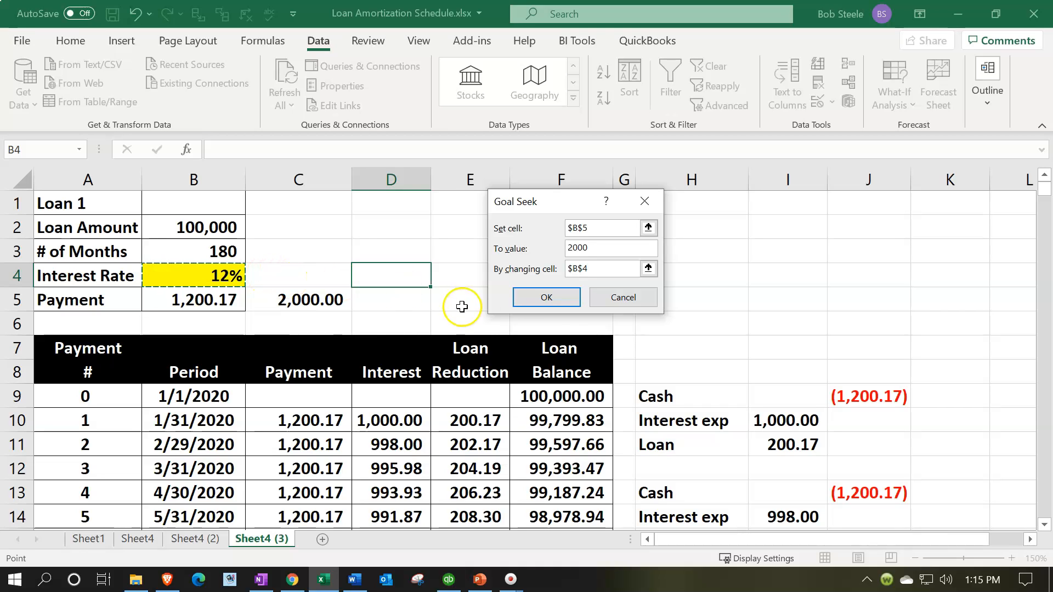
pyautogui.click(524, 298)
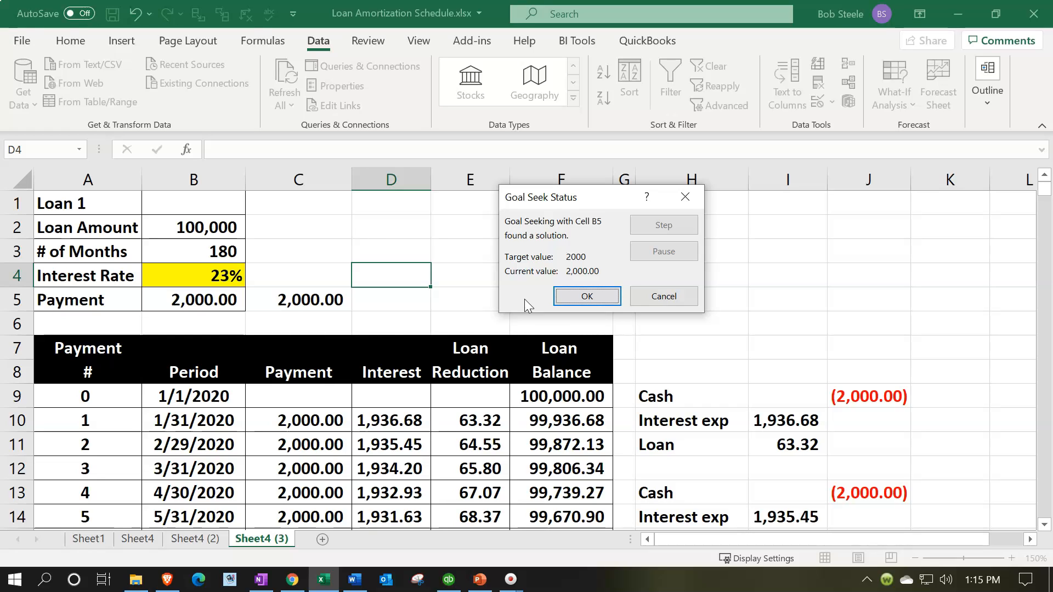
pyautogui.press('Return')
# Check the target payment in C5, the number of months in B3 and the exact interest rate in B4.
pyautogui.click(276, 303)
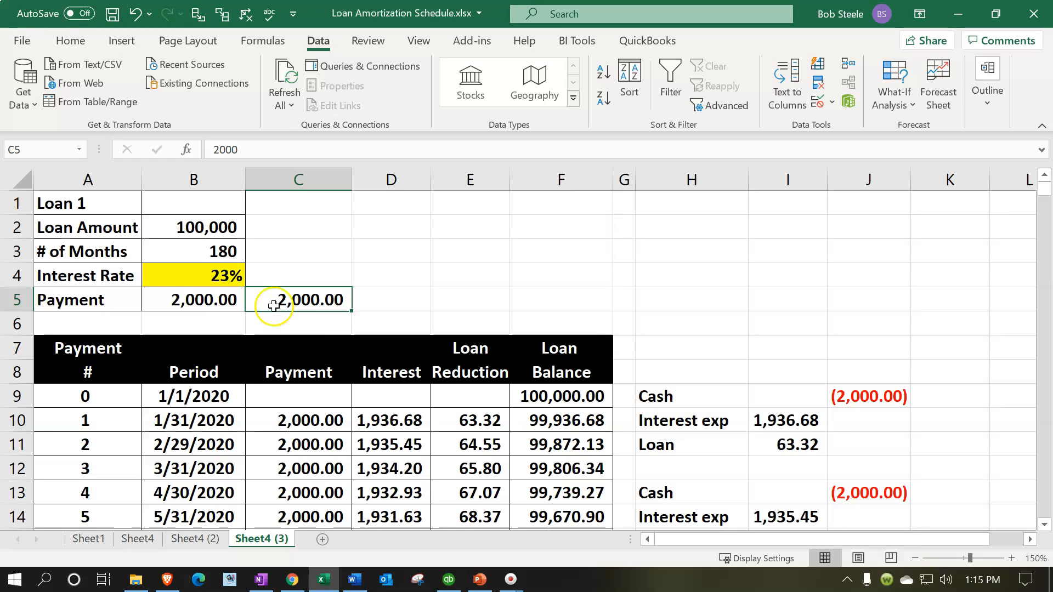
pyautogui.click(220, 251)
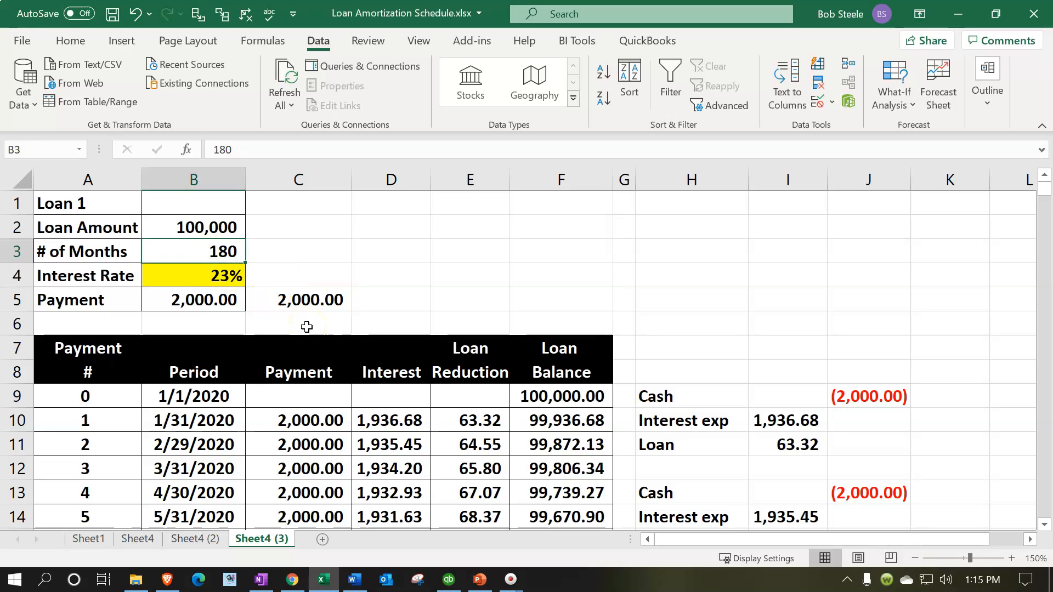
pyautogui.click(229, 276)
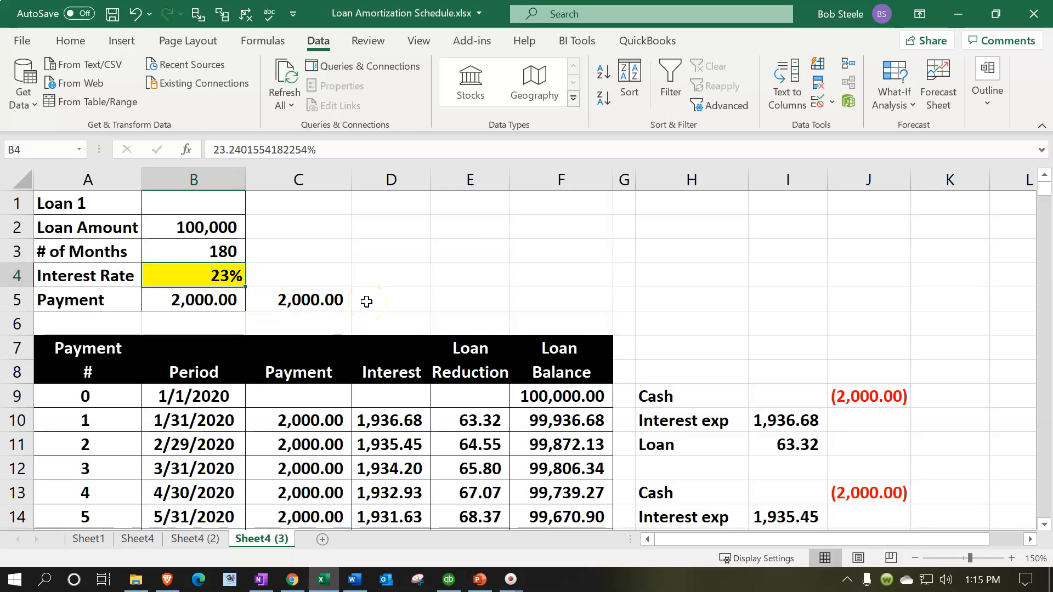
# Set the target payment in C5 to 500.
pyautogui.click(291, 300)
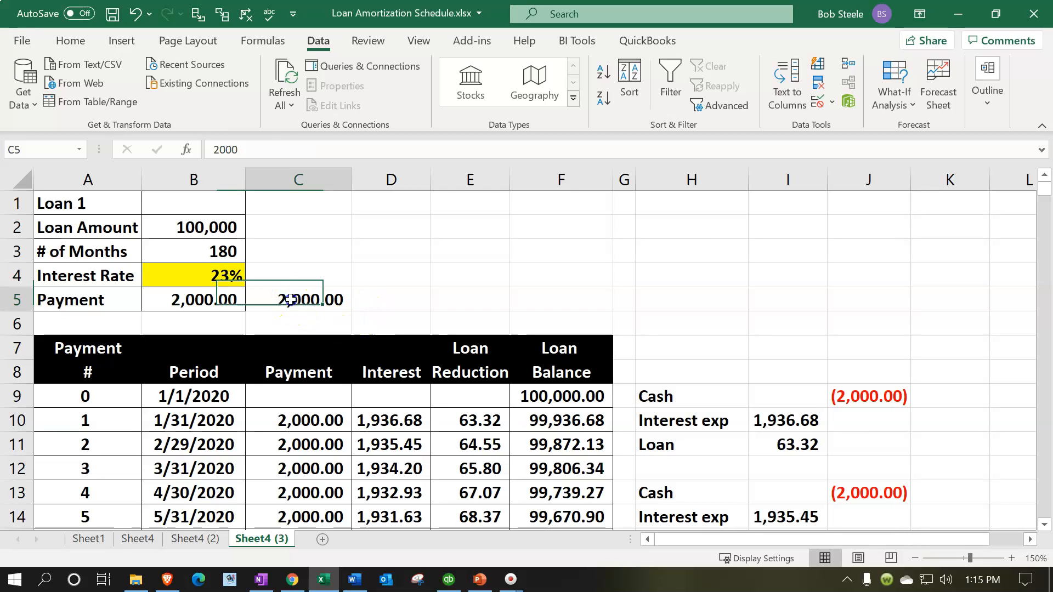
pyautogui.write('500')
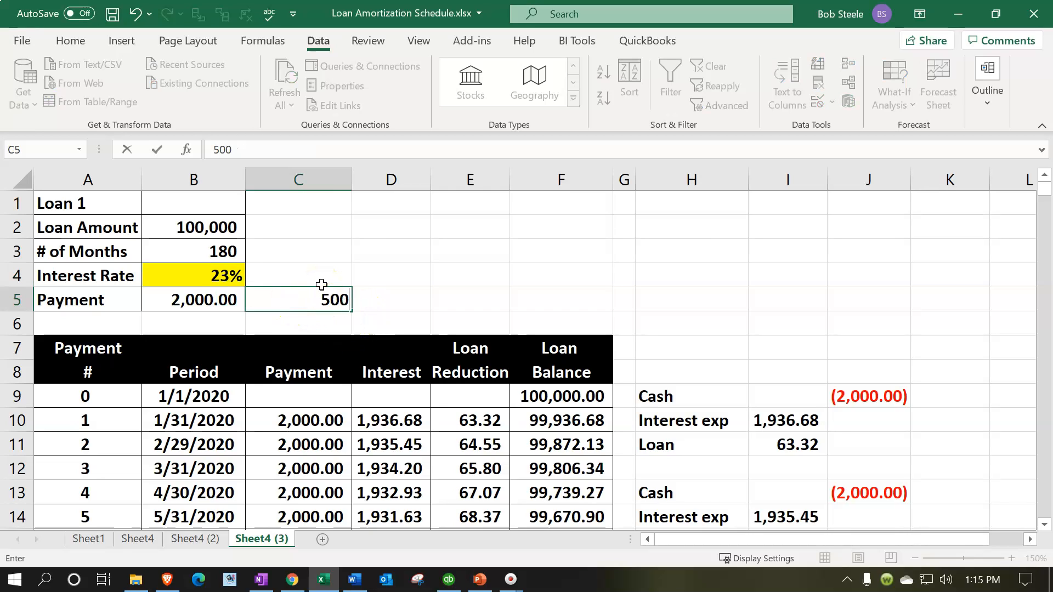
pyautogui.press('Return')
# Run Goal Seek to bring the payment in B5 to 500 by changing the interest rate in B4, and accept the solution.
pyautogui.click(385, 244)
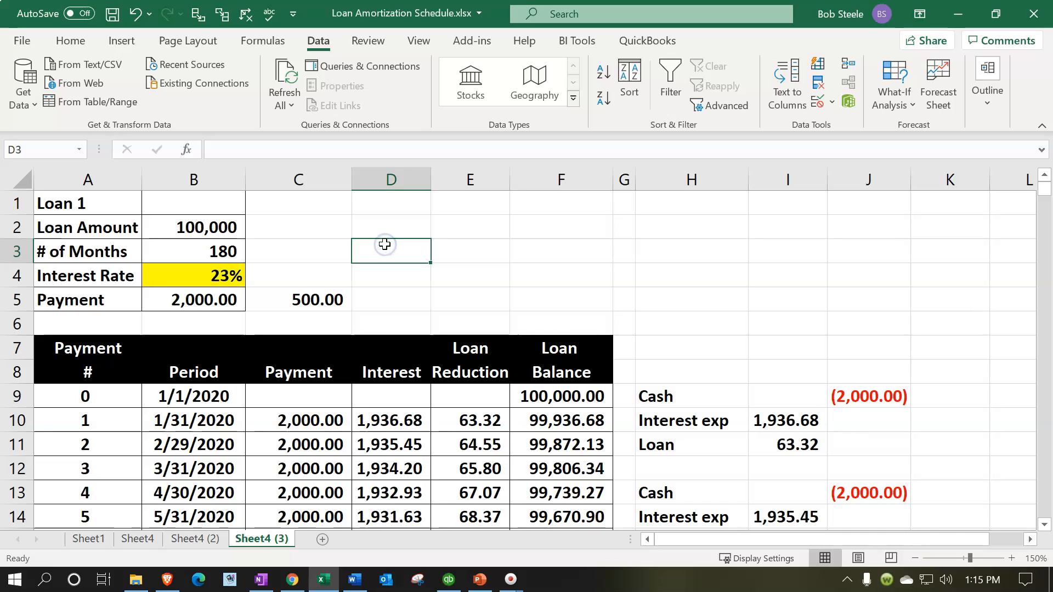
pyautogui.click(323, 40)
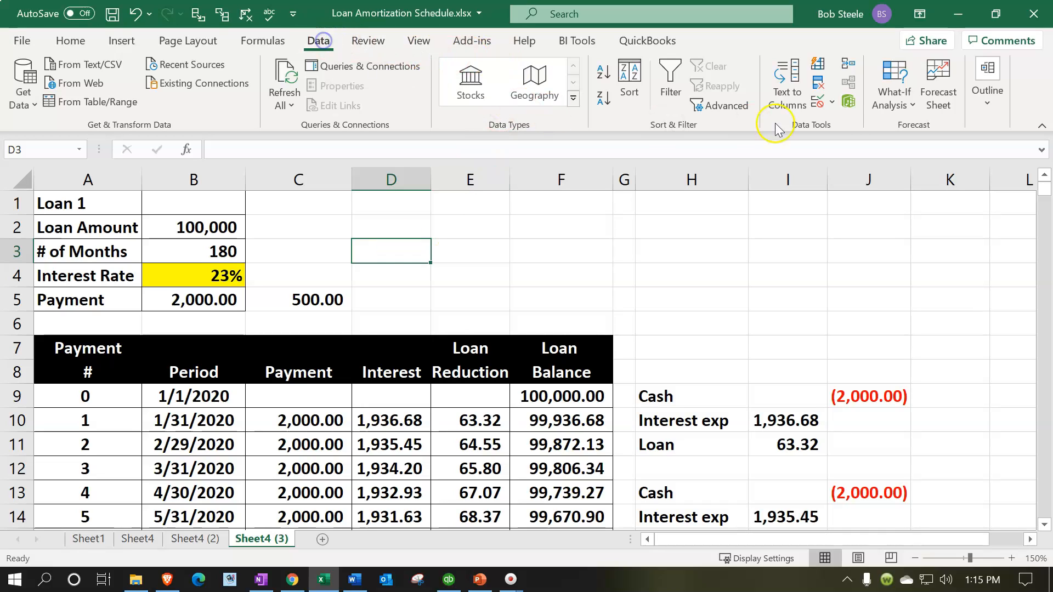
pyautogui.click(888, 100)
pyautogui.click(926, 153)
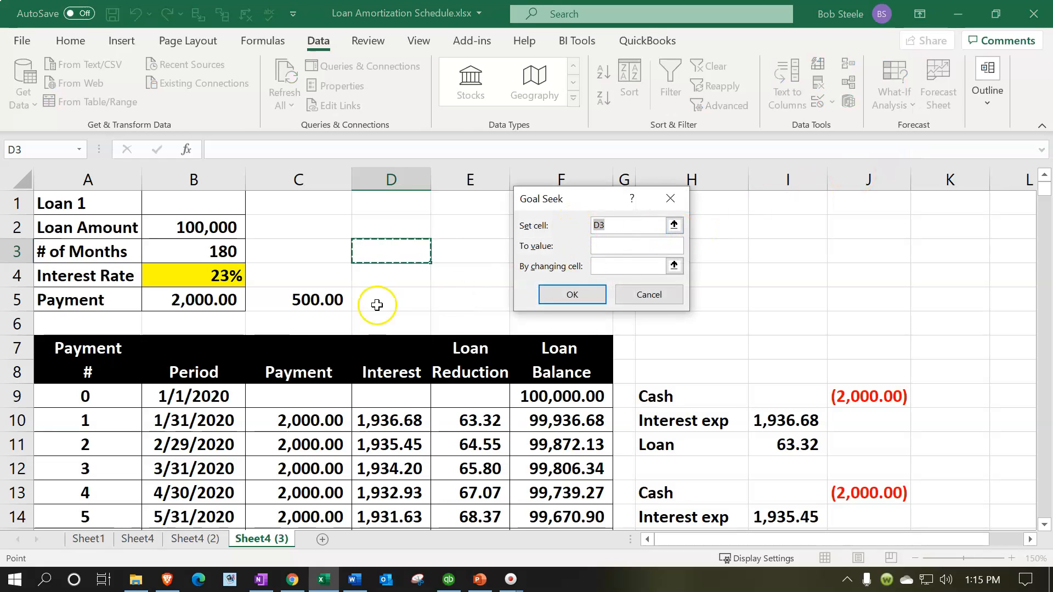
pyautogui.click(235, 304)
pyautogui.click(625, 246)
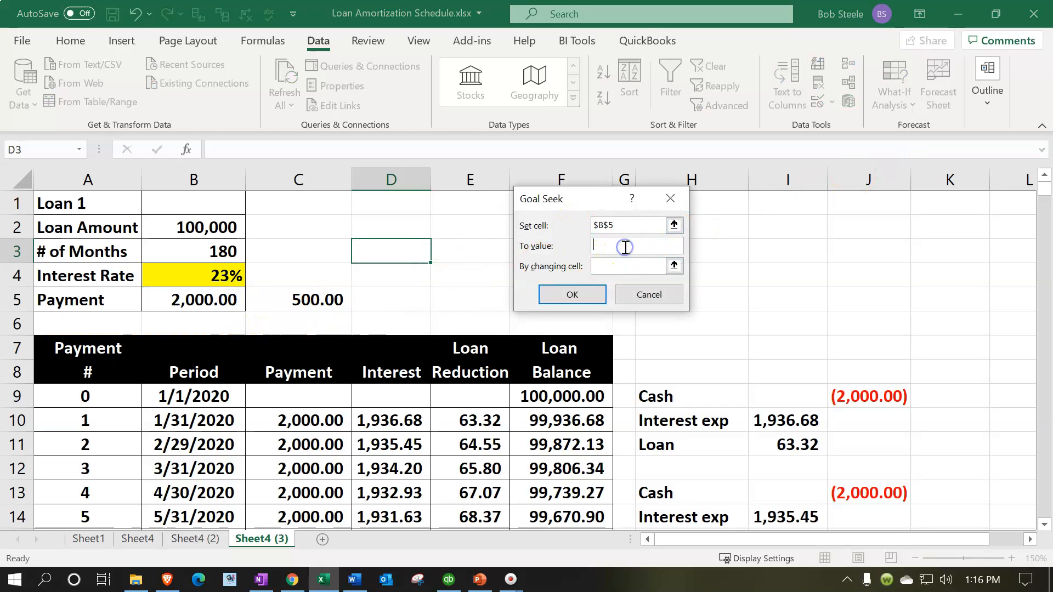
pyautogui.write('500')
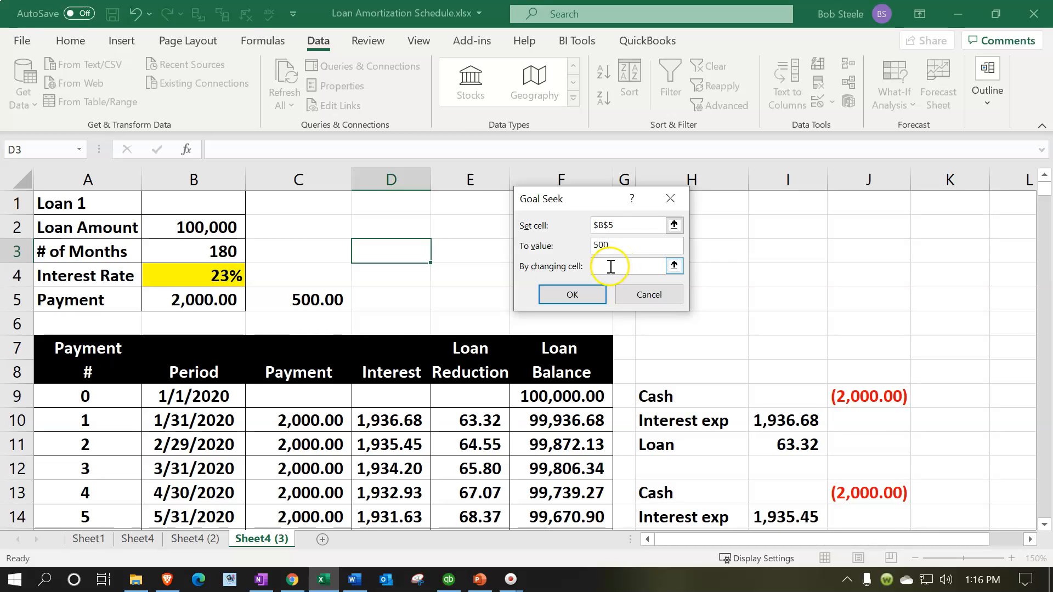
pyautogui.click(606, 266)
pyautogui.click(230, 275)
pyautogui.click(570, 296)
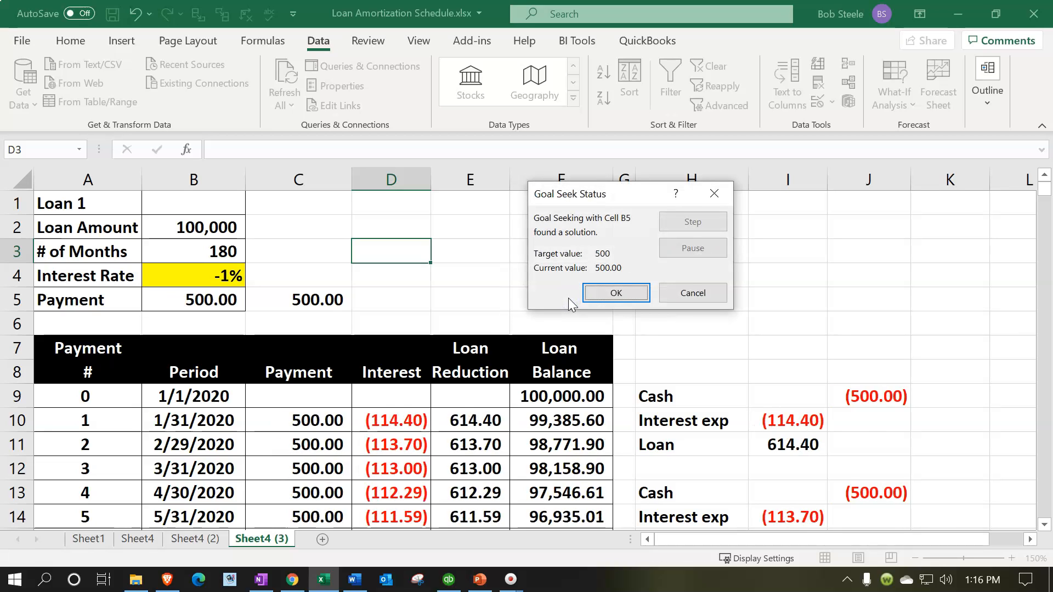
pyautogui.click(603, 297)
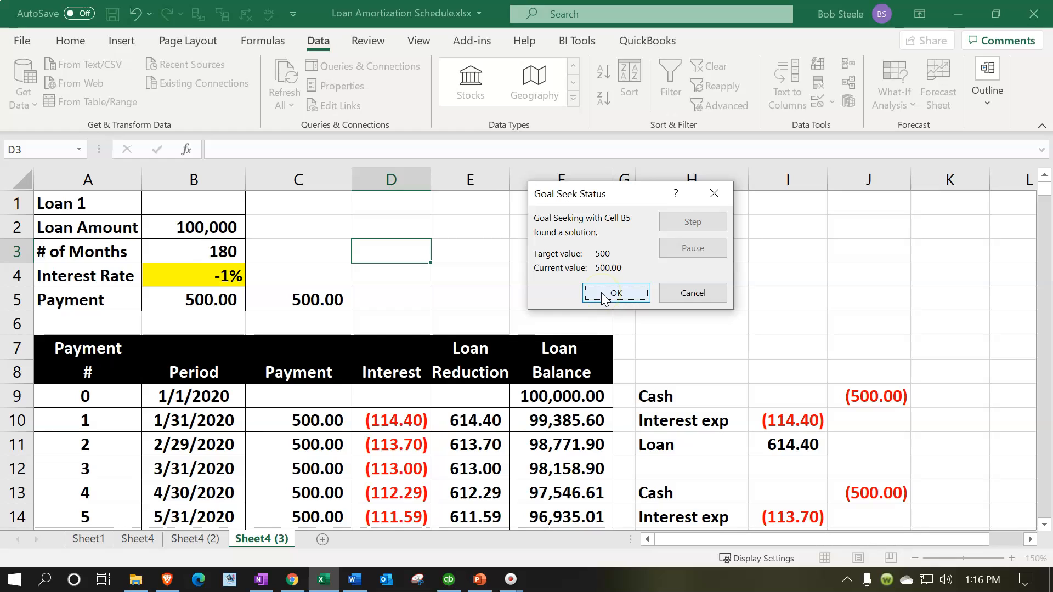
pyautogui.click(307, 299)
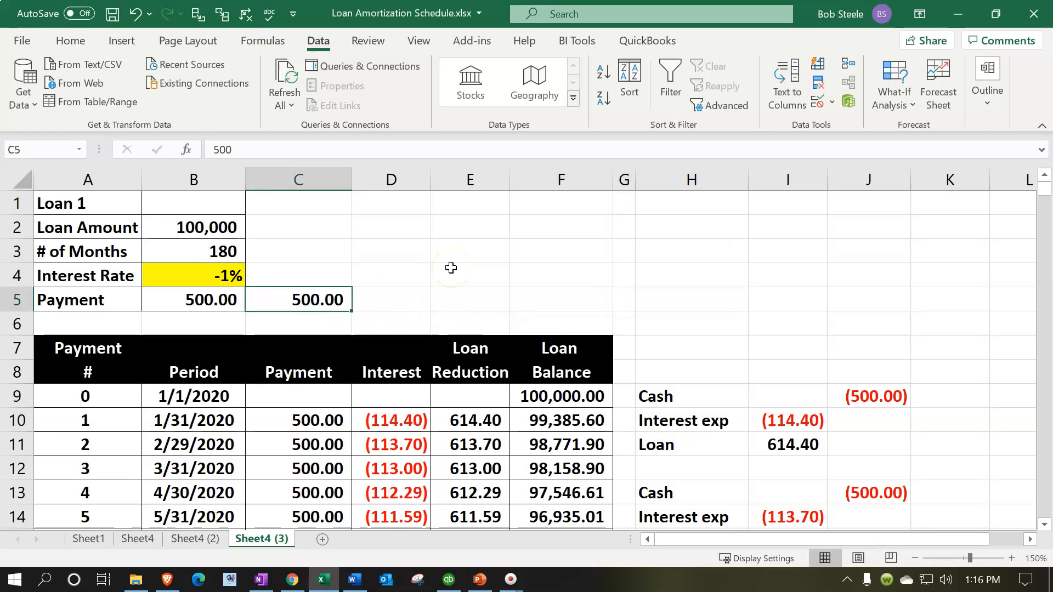
# Set the target payment in C5 to 700 and run Goal Seek to bring B5 to 700 by changing B4, accepting the solution.
pyautogui.write('700')
pyautogui.press('Return')
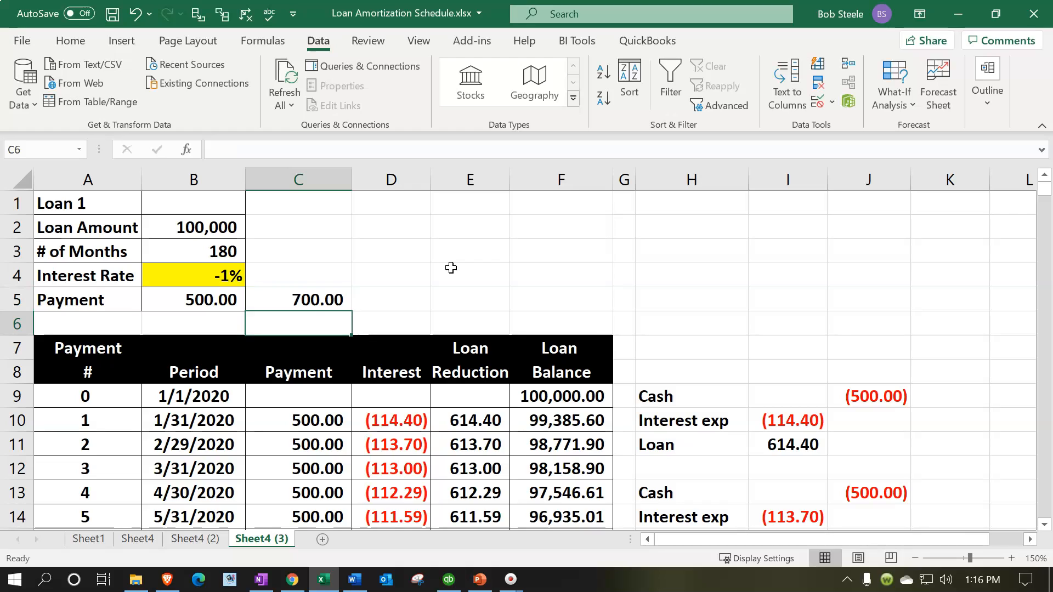
pyautogui.click(412, 260)
pyautogui.click(894, 85)
pyautogui.click(918, 155)
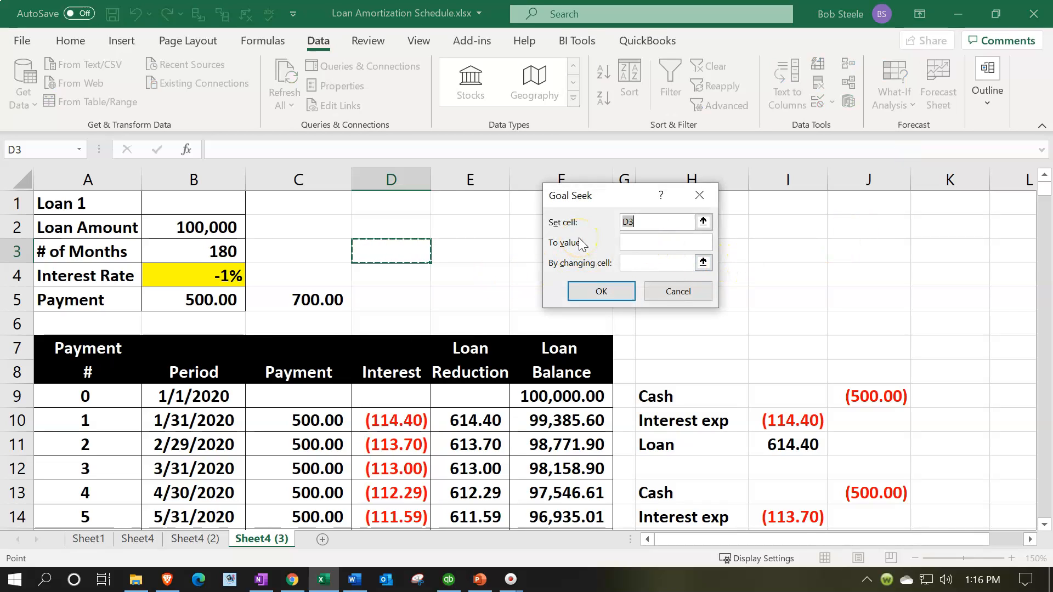
pyautogui.click(213, 304)
pyautogui.click(661, 240)
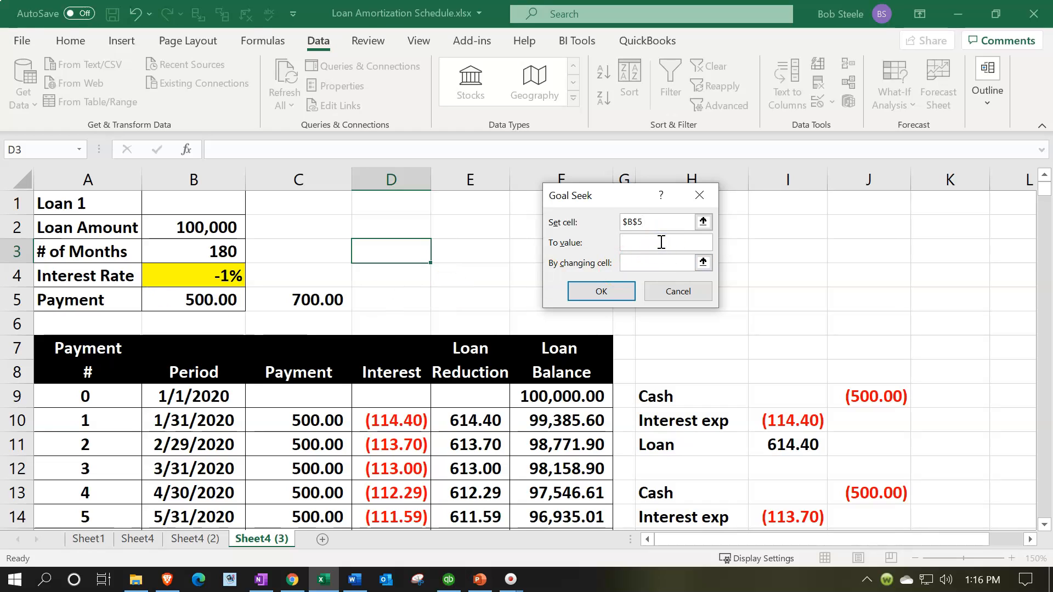
pyautogui.click(658, 263)
pyautogui.click(222, 268)
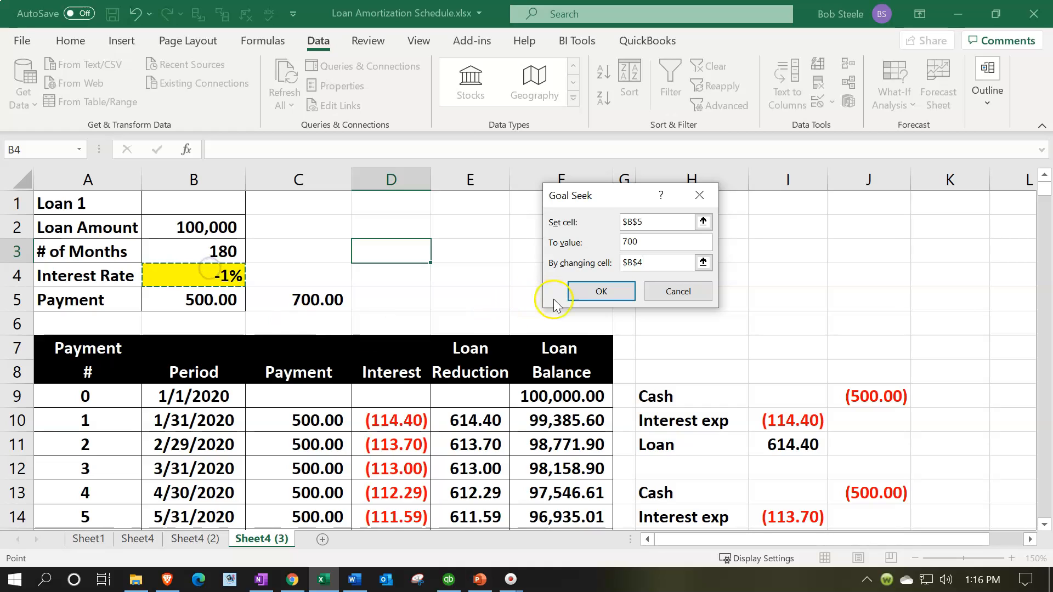
pyautogui.click(592, 293)
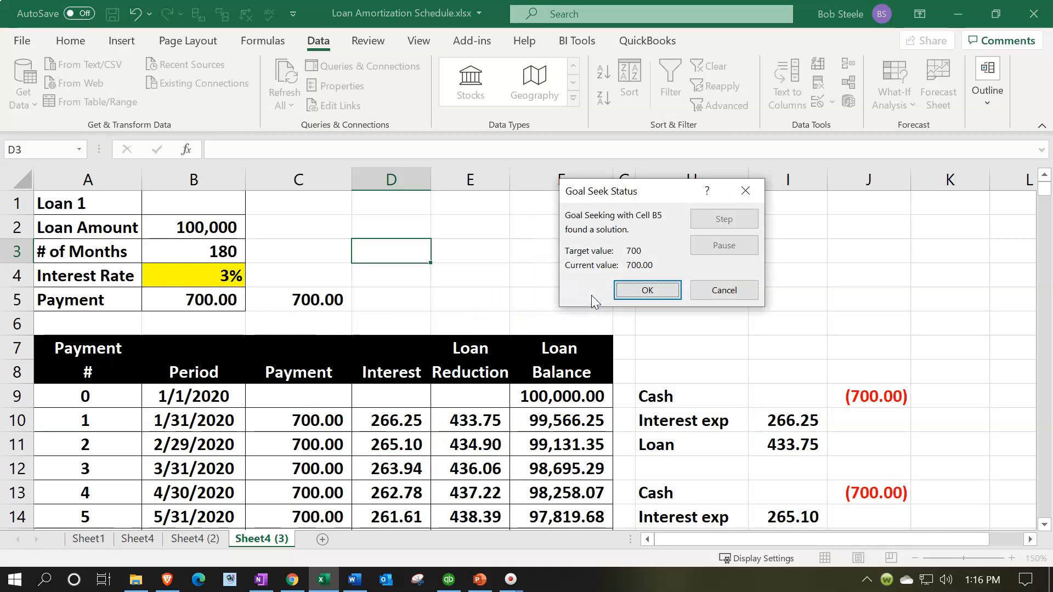
pyautogui.click(633, 290)
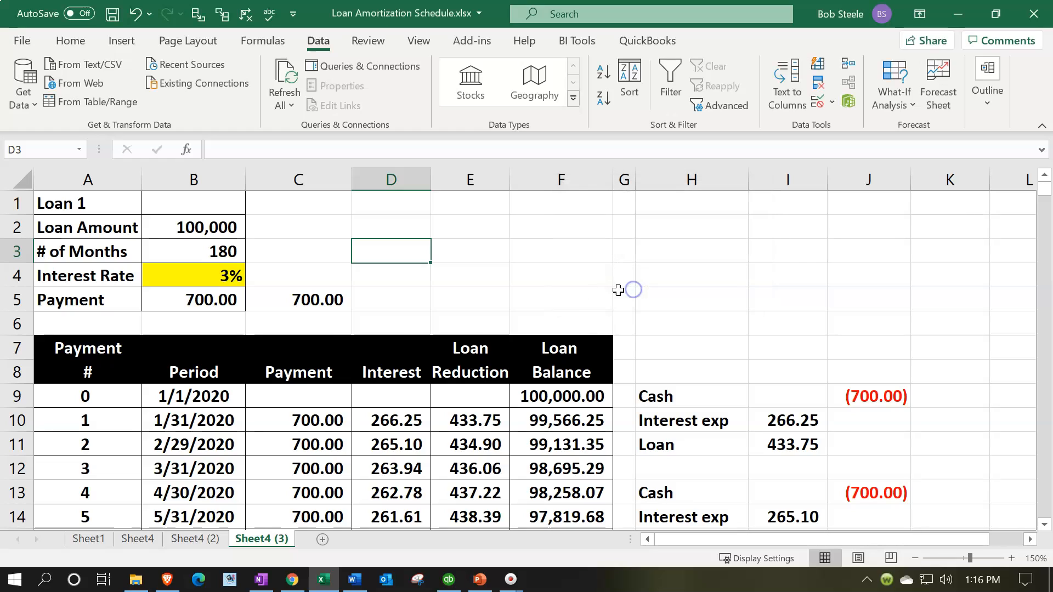
# Check the number of months in B3, the loan amount in B2 and the payment formula in B5.
pyautogui.click(221, 254)
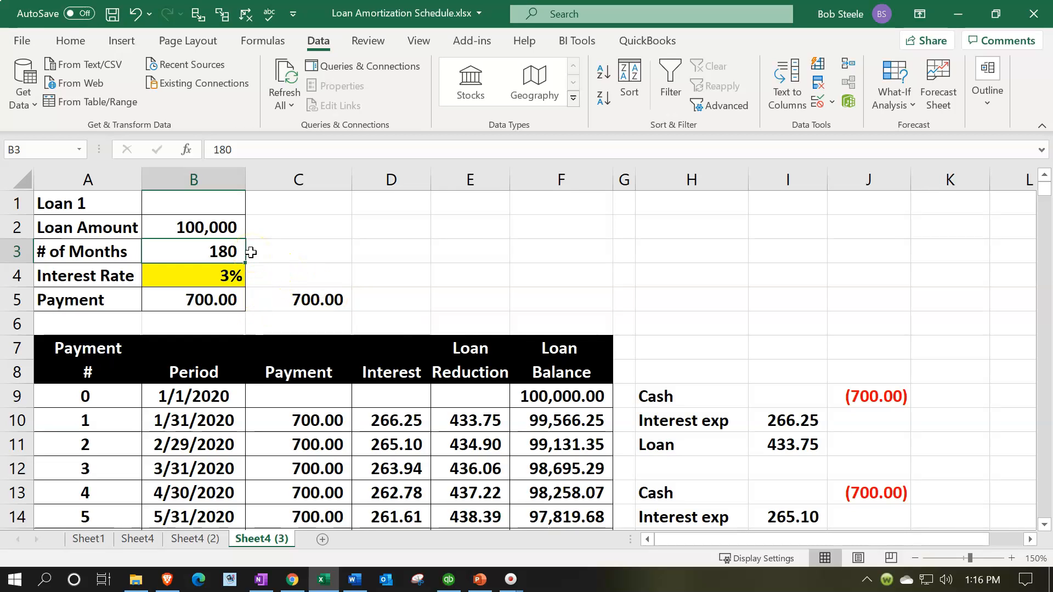
pyautogui.click(229, 225)
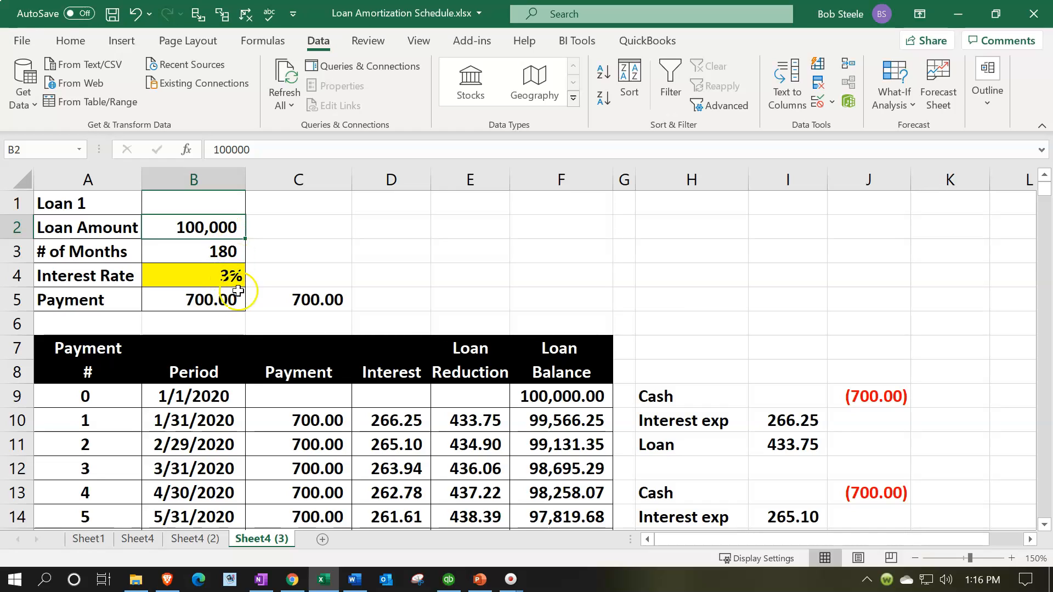
pyautogui.click(221, 302)
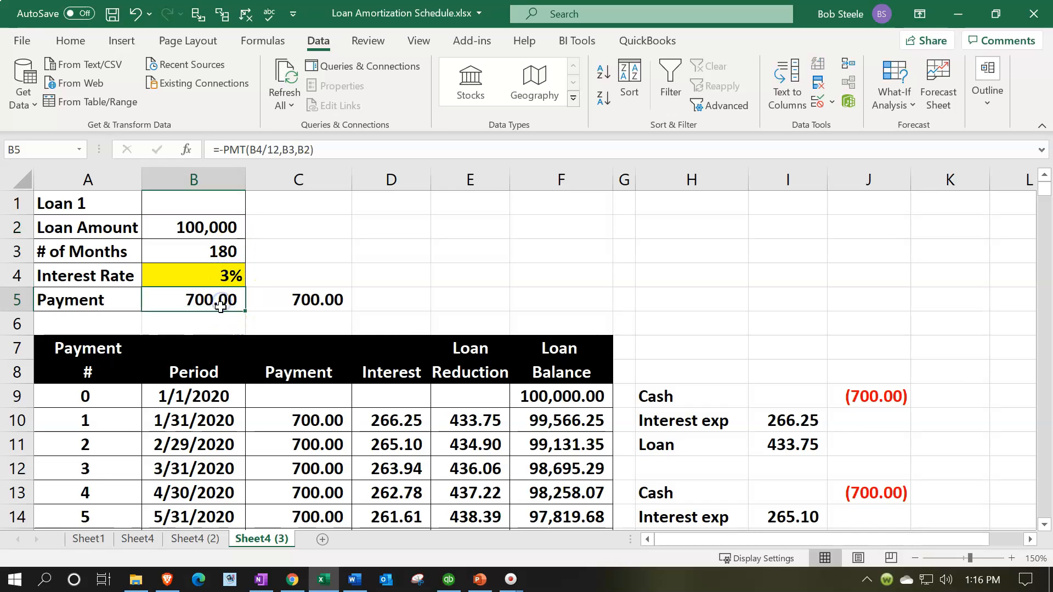
# Remove the yellow fill from the interest rate cell B4.
pyautogui.click(231, 277)
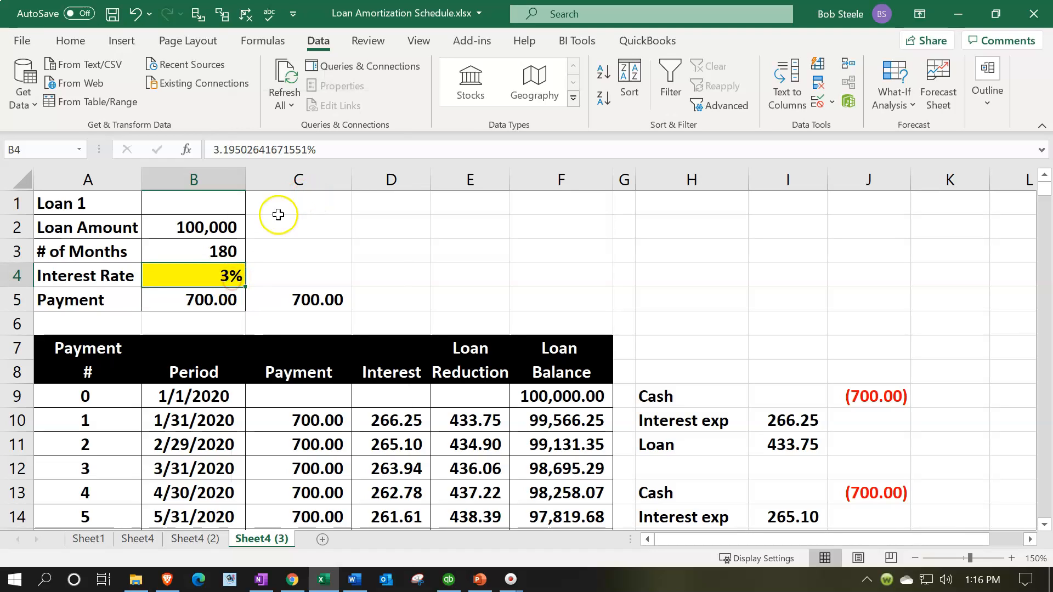
pyautogui.rightClick(218, 277)
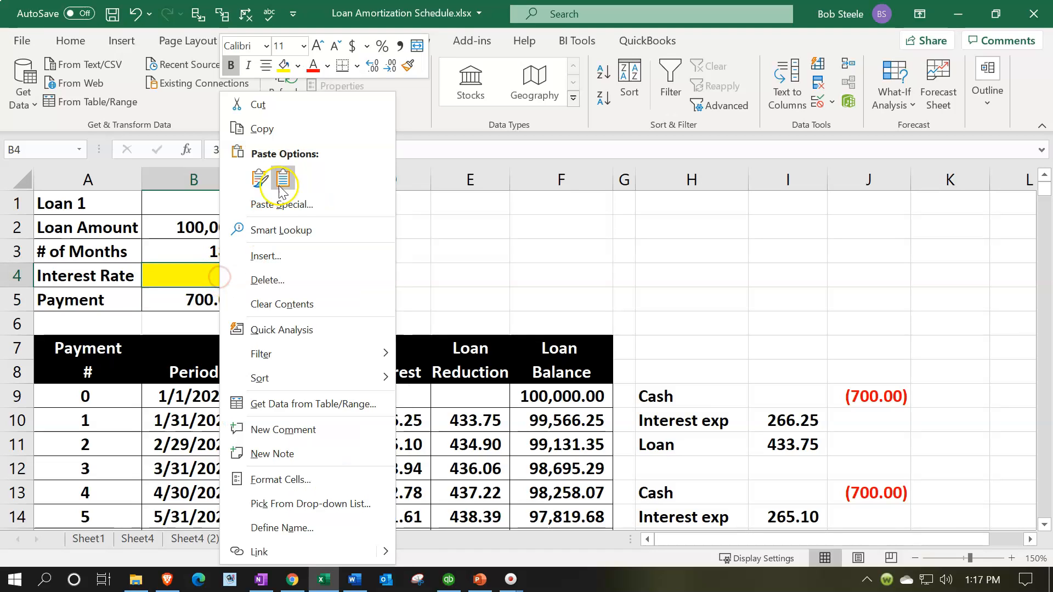
pyautogui.click(299, 66)
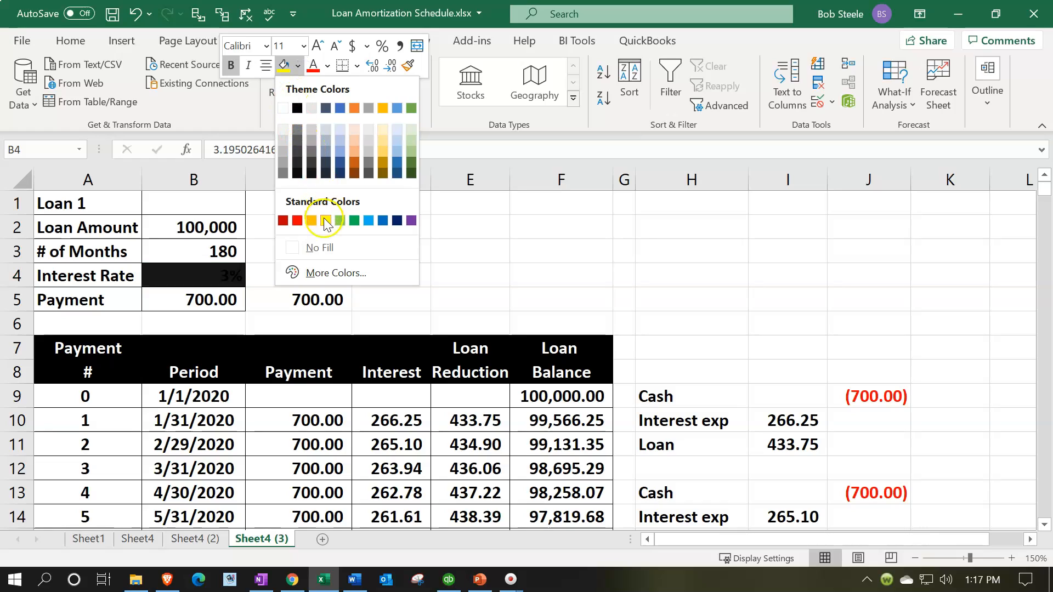
pyautogui.click(317, 245)
pyautogui.click(242, 231)
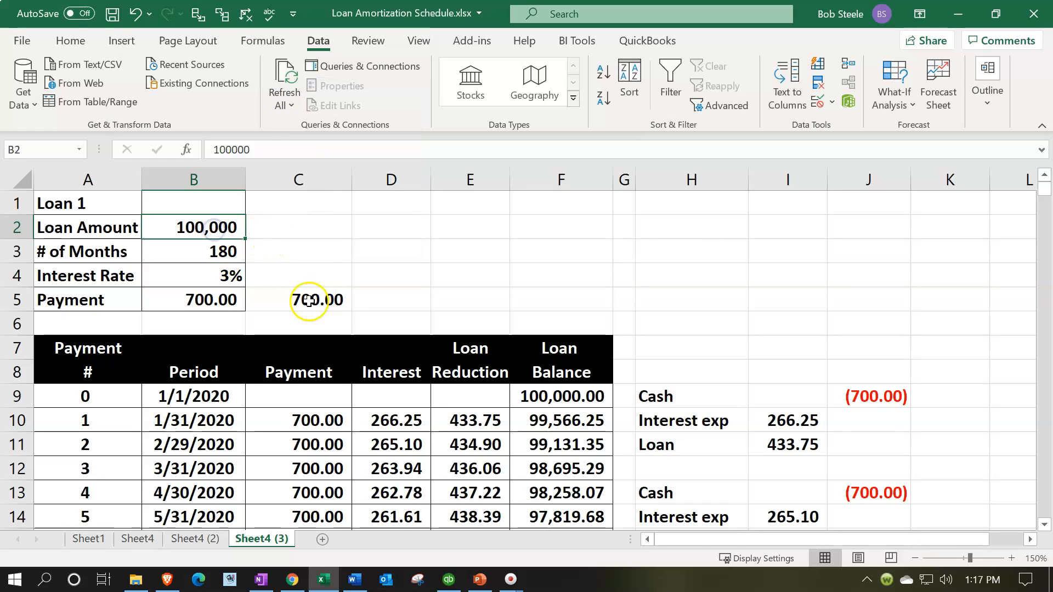
# Clear the target payment from cell C5.
pyautogui.click(287, 292)
pyautogui.press('Delete')
pyautogui.press('Up')
pyautogui.press('Up')
pyautogui.press('Up')
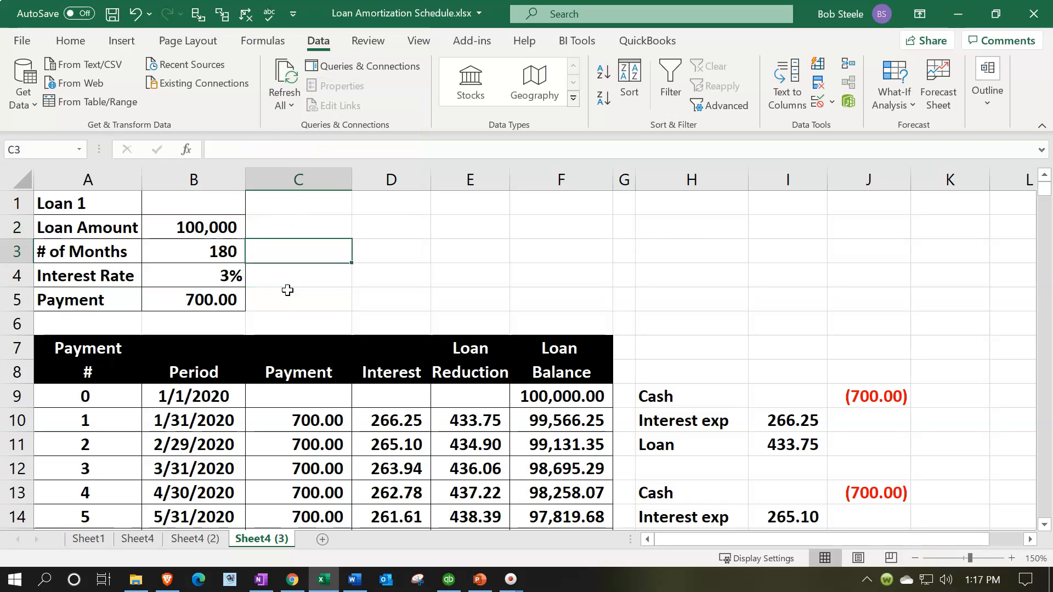
pyautogui.press('Right')
# Highlight the loan amount cell B2 with a yellow fill.
pyautogui.click(192, 227)
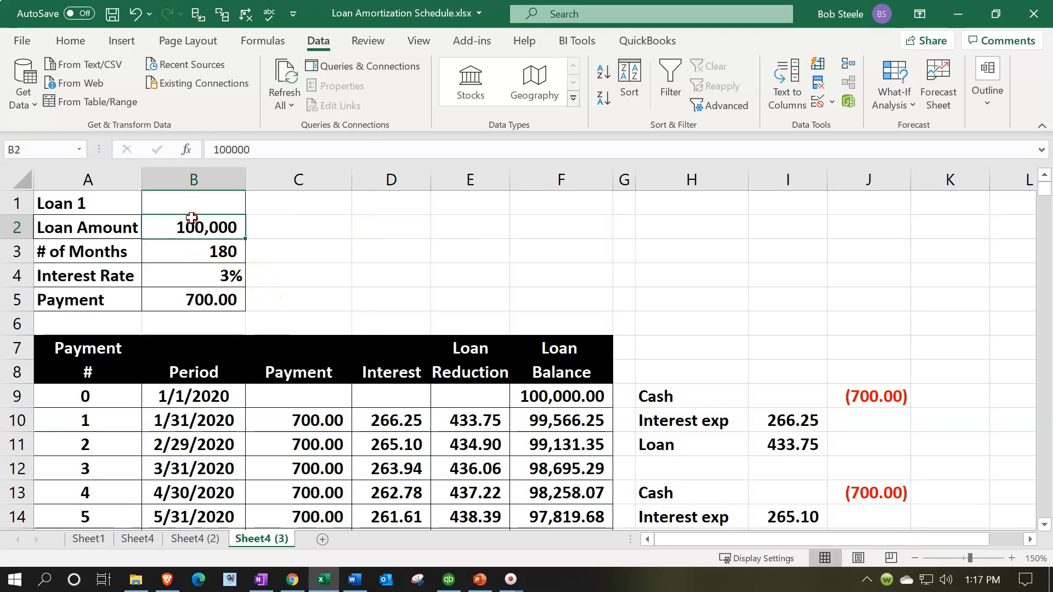
pyautogui.rightClick(193, 226)
pyautogui.click(270, 65)
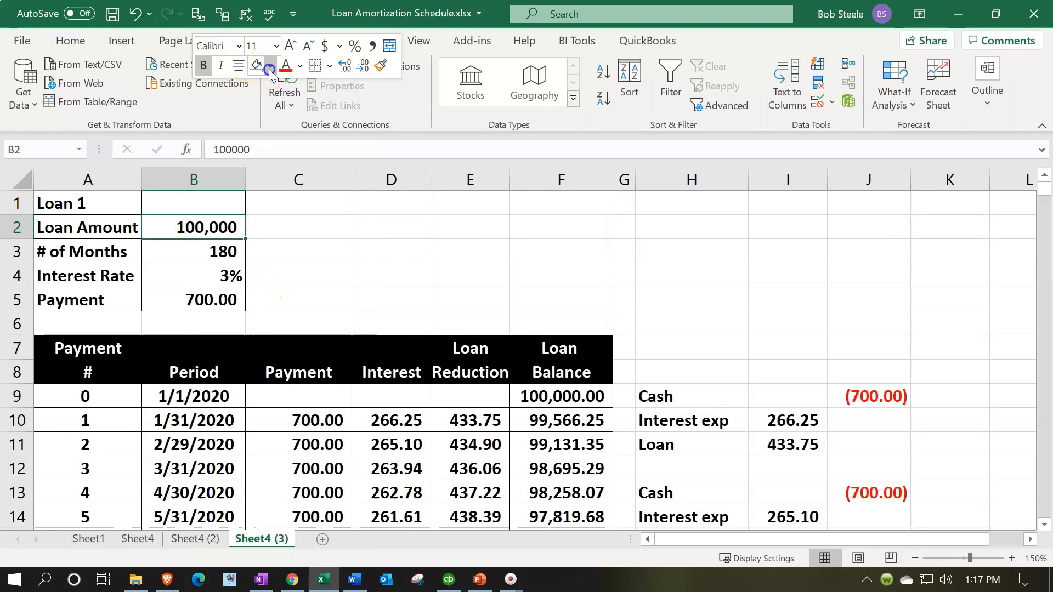
pyautogui.click(297, 219)
pyautogui.click(298, 283)
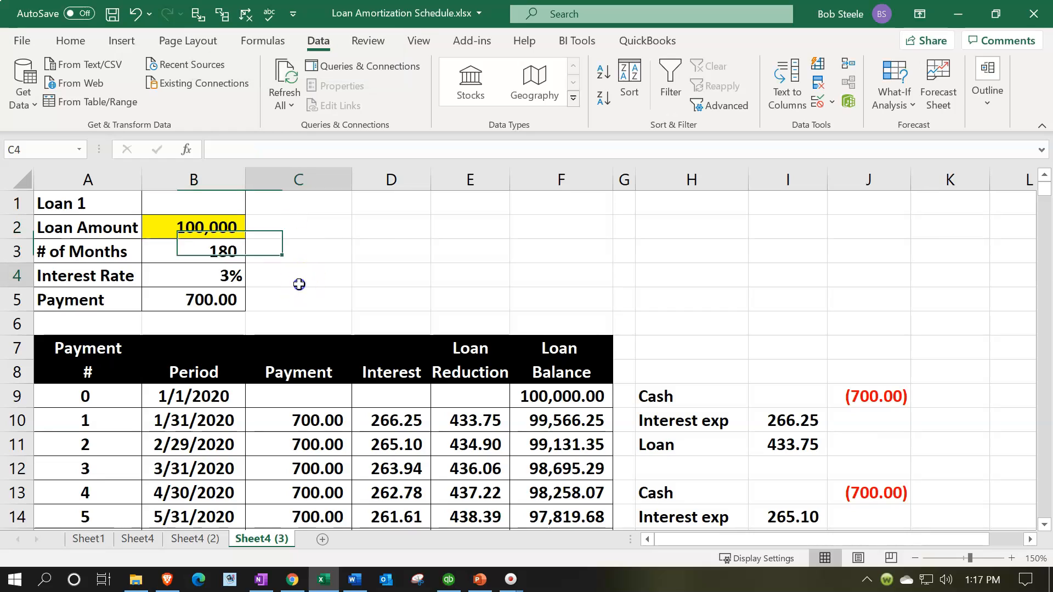
# Enter 850 as the new target payment in C5, beside the calculated payment.
pyautogui.click(294, 304)
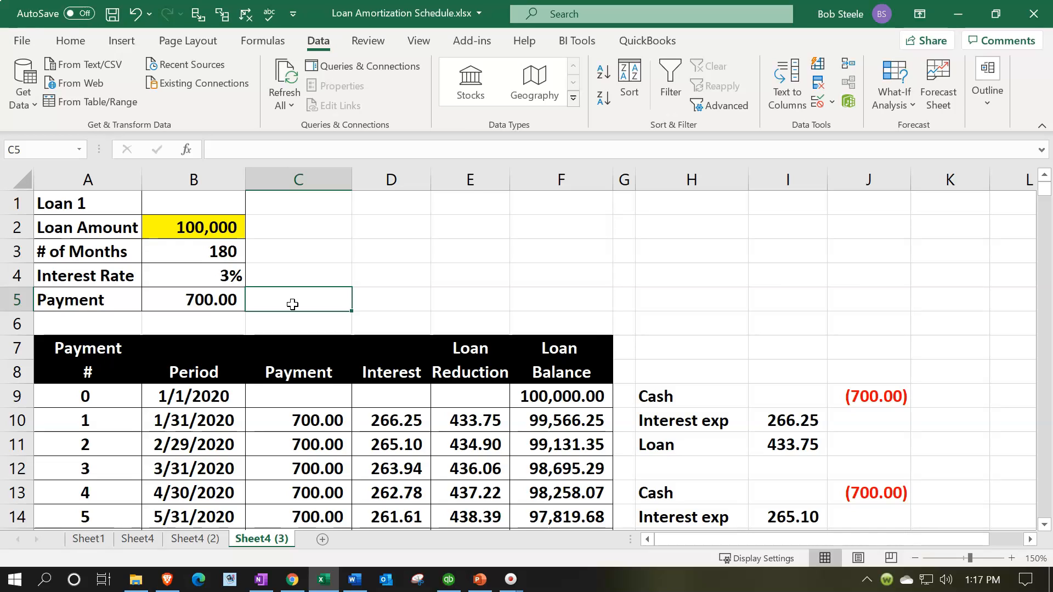
pyautogui.write('850')
pyautogui.press('Return')
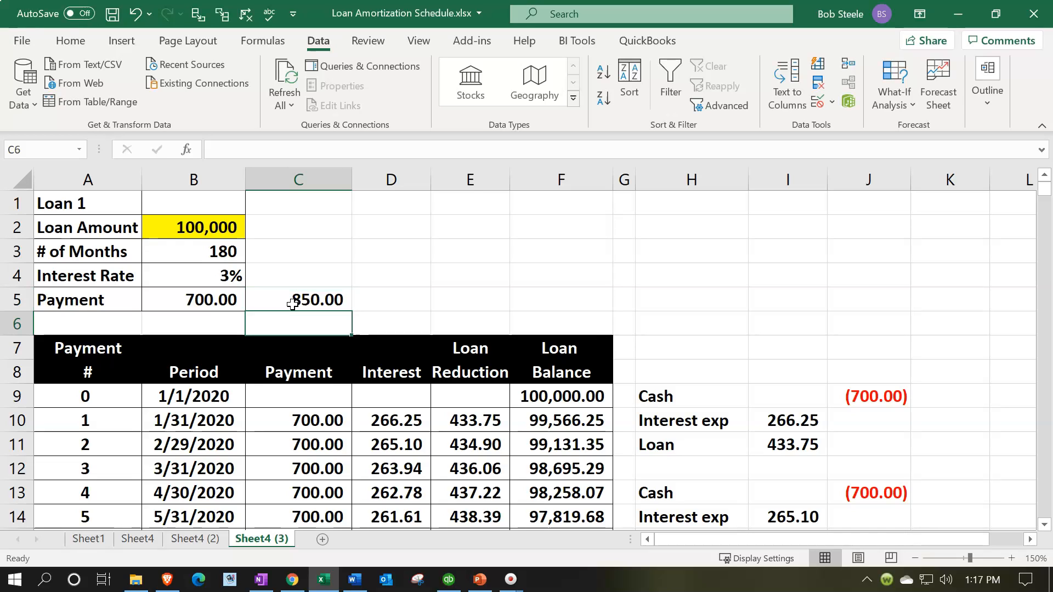
pyautogui.press('Right')
pyautogui.press('Up')
pyautogui.press('Up')
pyautogui.press('Up')
pyautogui.press('Up')
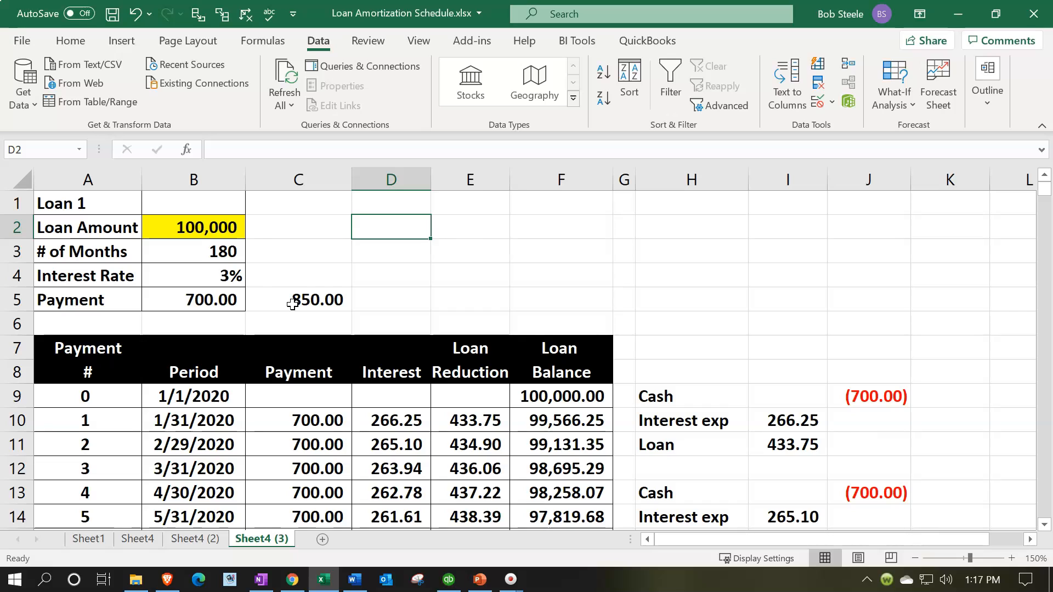
# Review the months, interest rate and payment in B3:B5 and inspect the PMT formula in B5.
pyautogui.moveTo(227, 253); pyautogui.dragTo(220, 299)
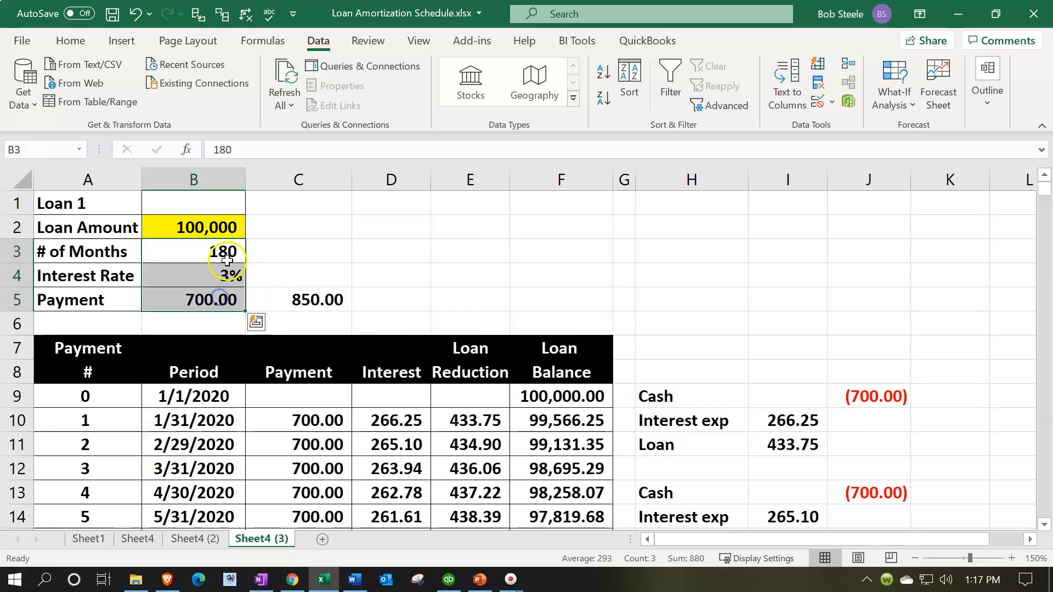
pyautogui.doubleClick(204, 300)
pyautogui.press('Return')
pyautogui.click(203, 302)
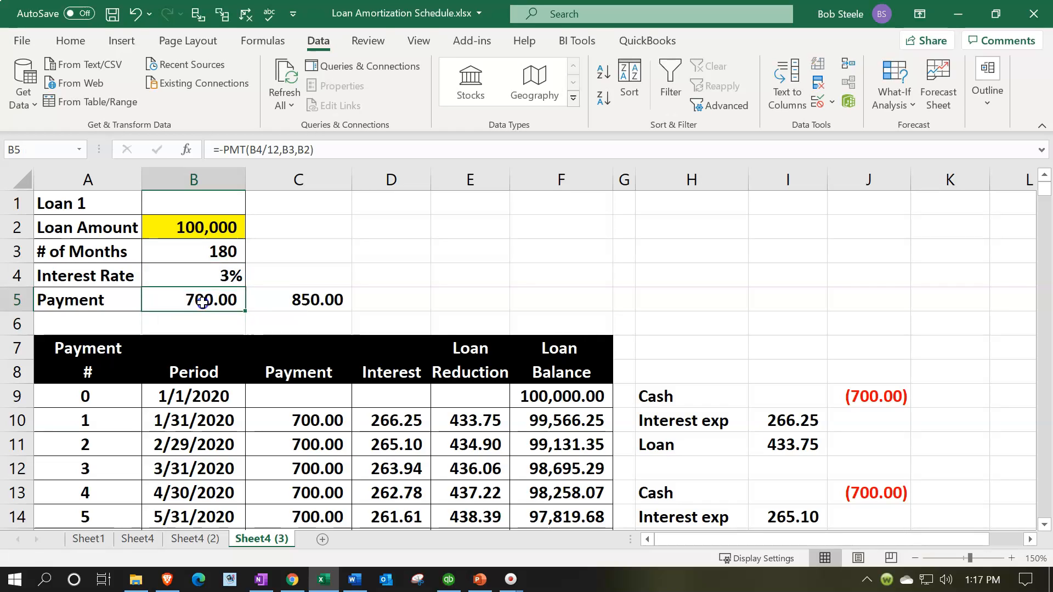
# Open Goal Seek with the empty cell D2 selected.
pyautogui.click(405, 225)
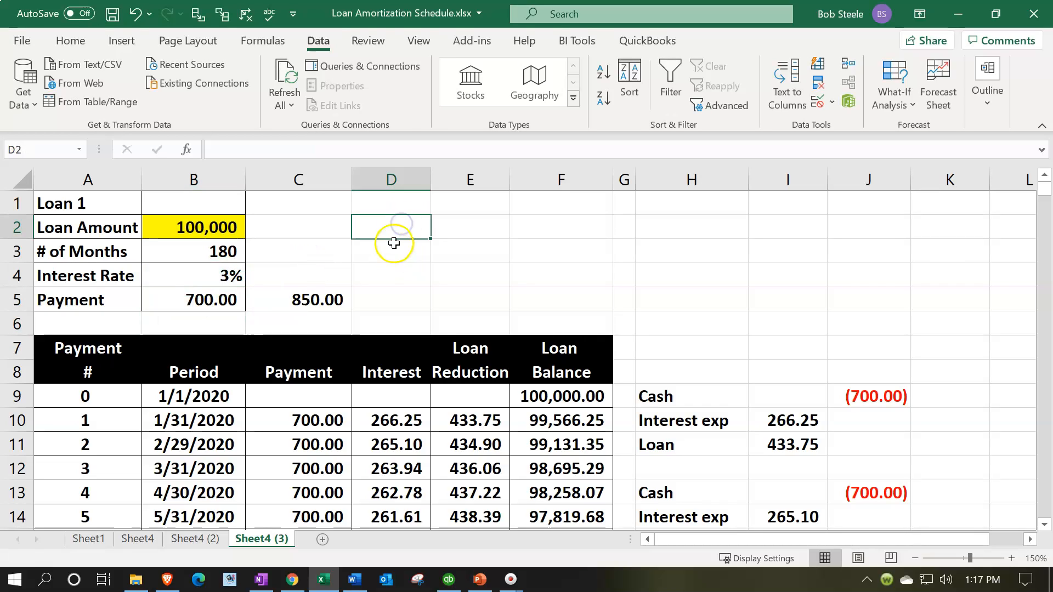
pyautogui.click(880, 107)
pyautogui.click(910, 153)
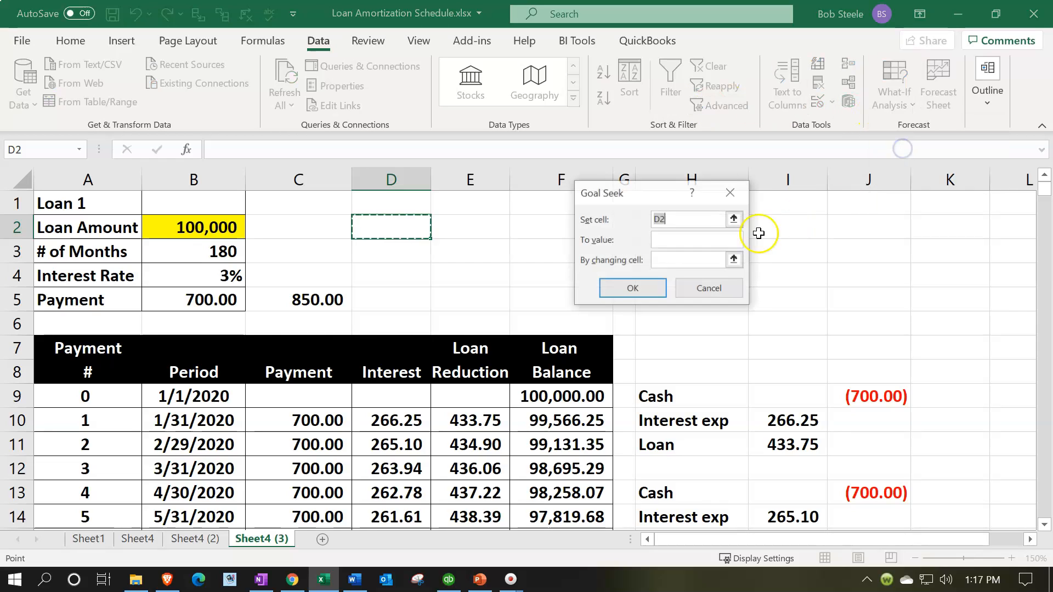
pyautogui.click(222, 233)
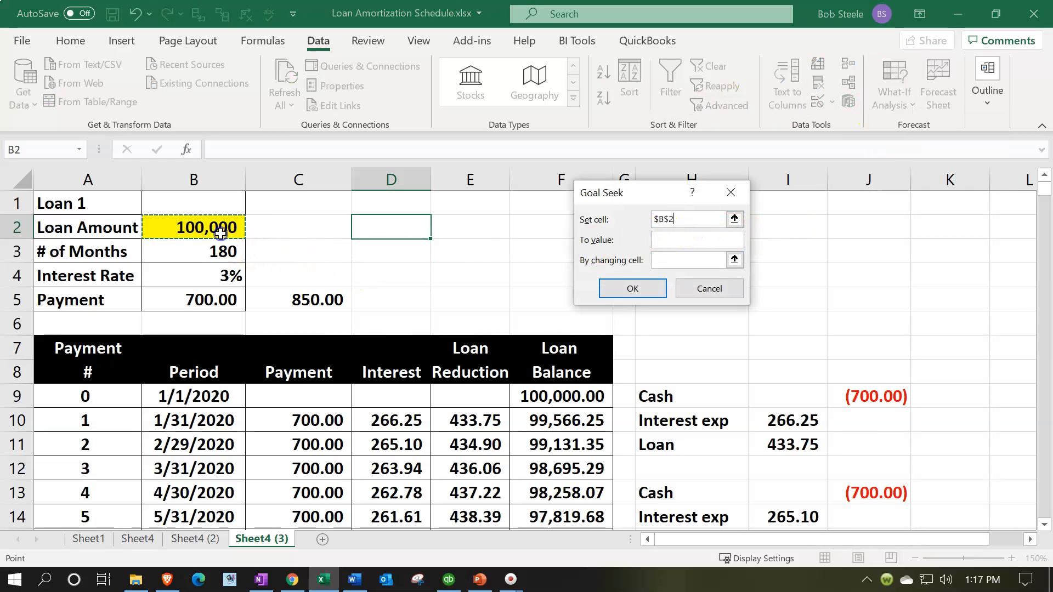
pyautogui.click(676, 240)
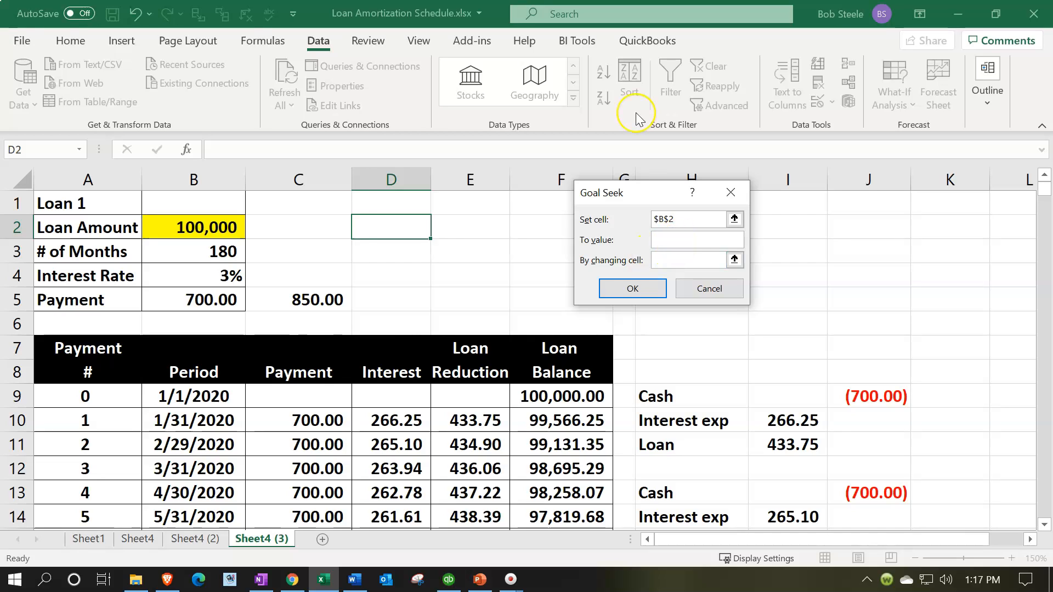
pyautogui.click(656, 219)
pyautogui.press('BackSpace')
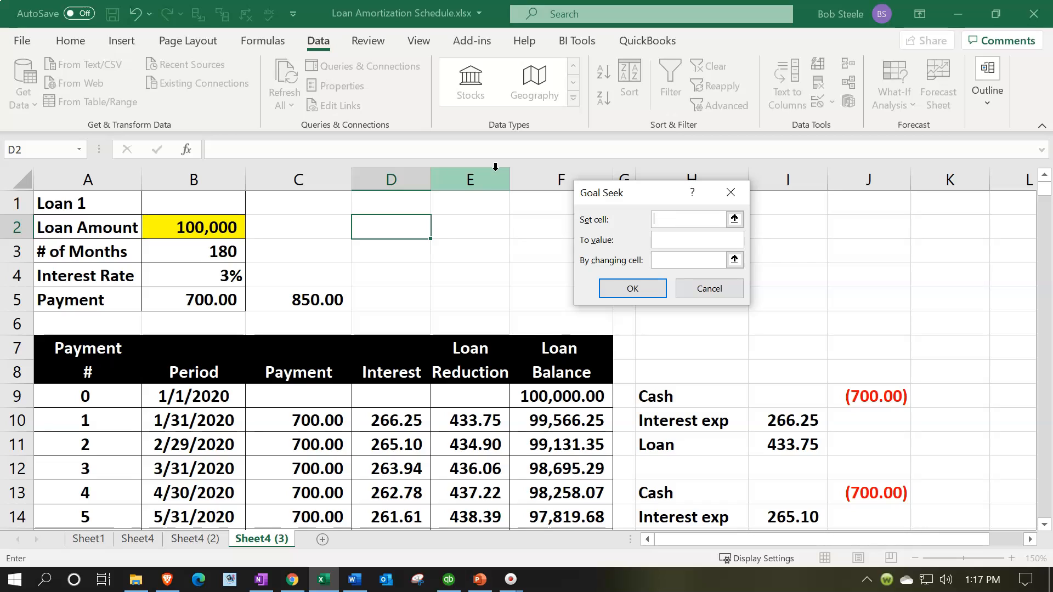
# Have Goal Seek bring the payment in B5 to 850 by changing the loan amount in B2, and accept the solution.
pyautogui.click(216, 299)
pyautogui.click(670, 239)
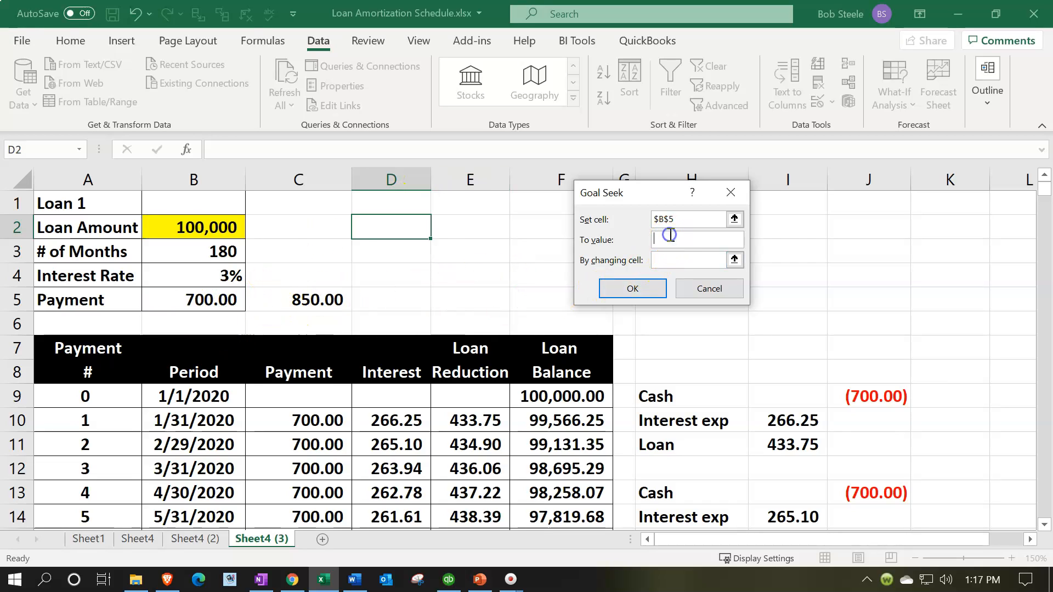
pyautogui.write('850')
pyautogui.click(658, 259)
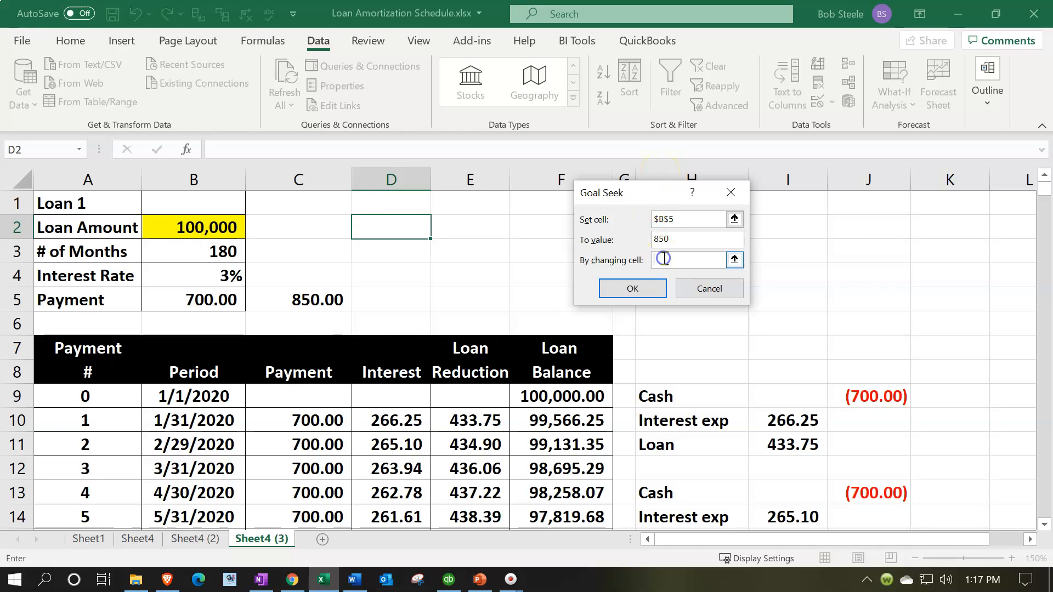
pyautogui.click(195, 231)
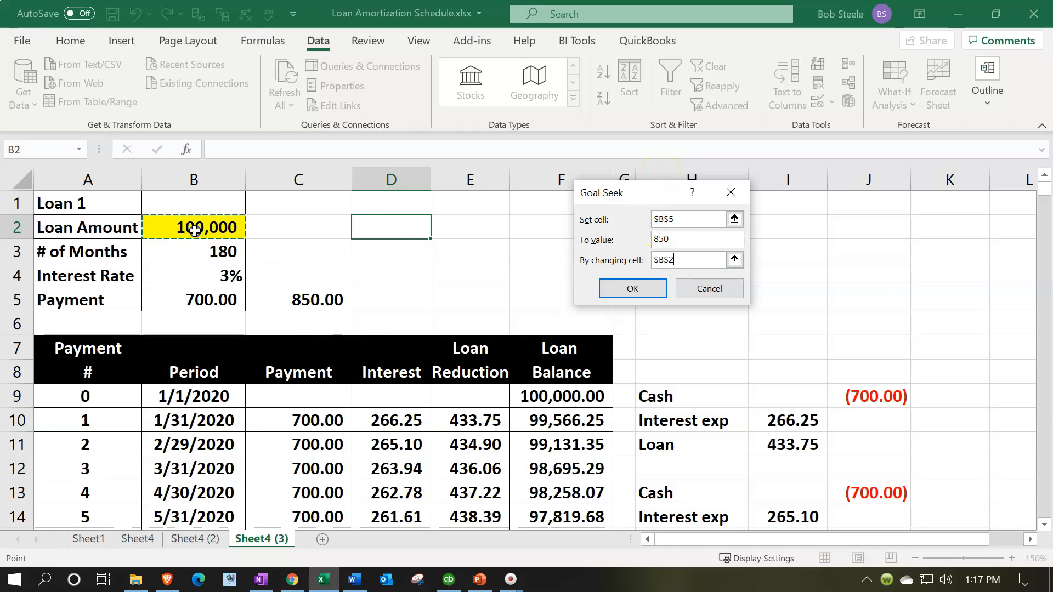
pyautogui.click(625, 290)
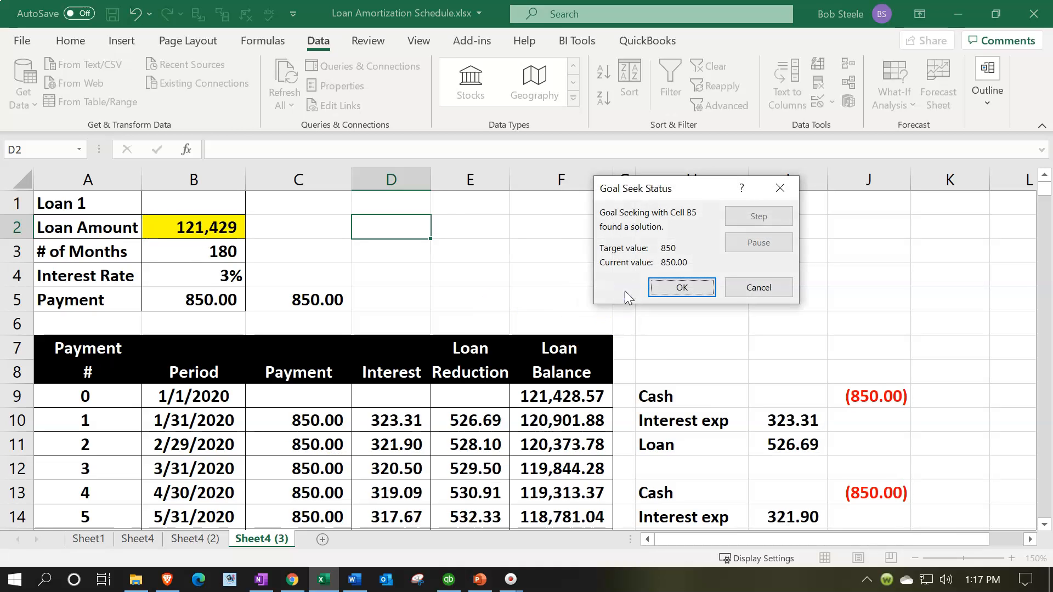
pyautogui.click(663, 289)
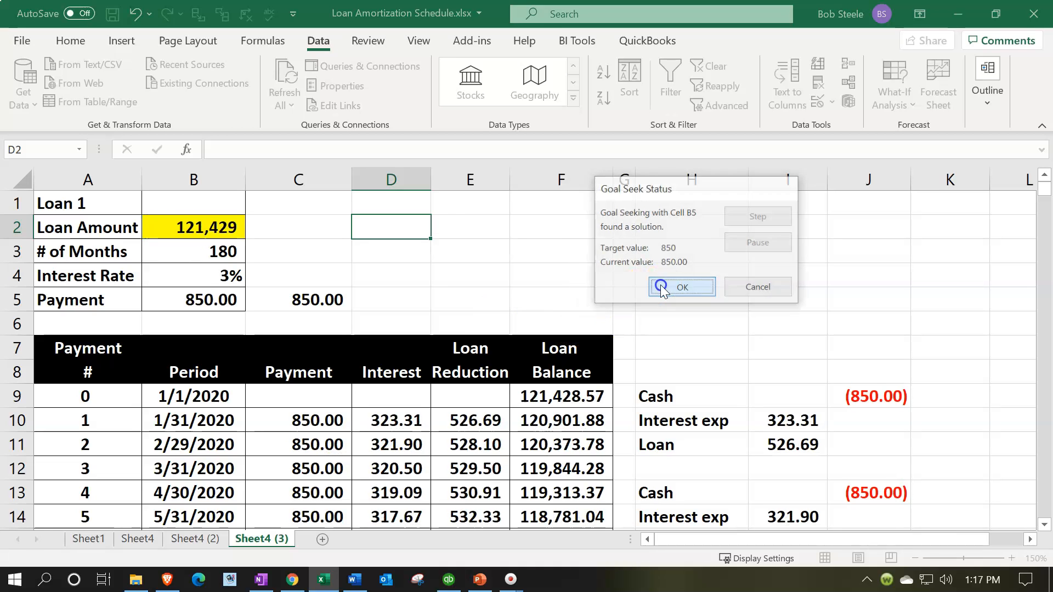
# Check the exact loan amount in B2, the PMT formula in B5 and the first rows of the amortization schedule.
pyautogui.click(229, 229)
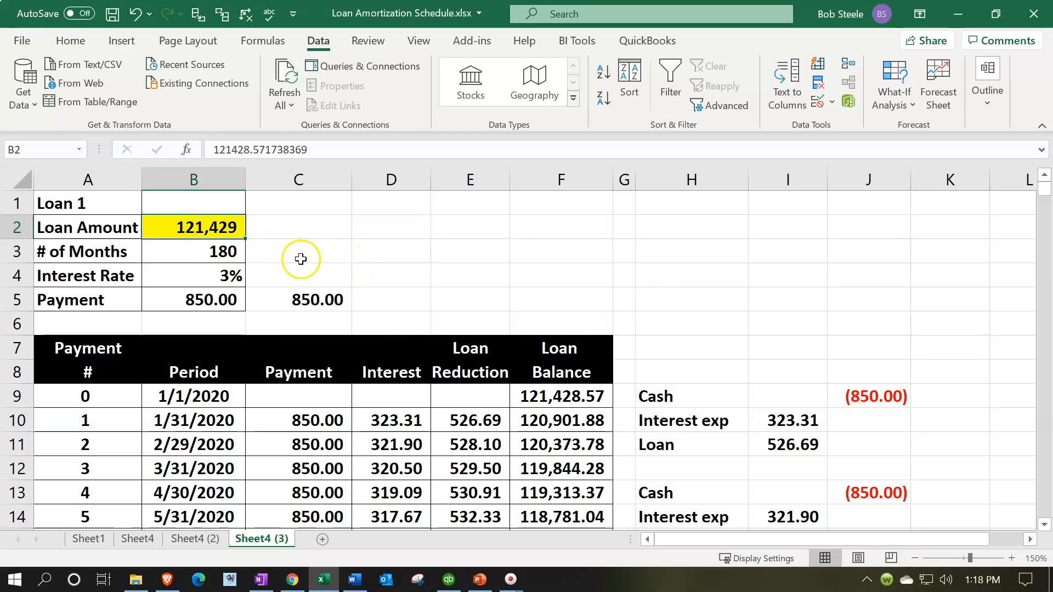
pyautogui.click(214, 382)
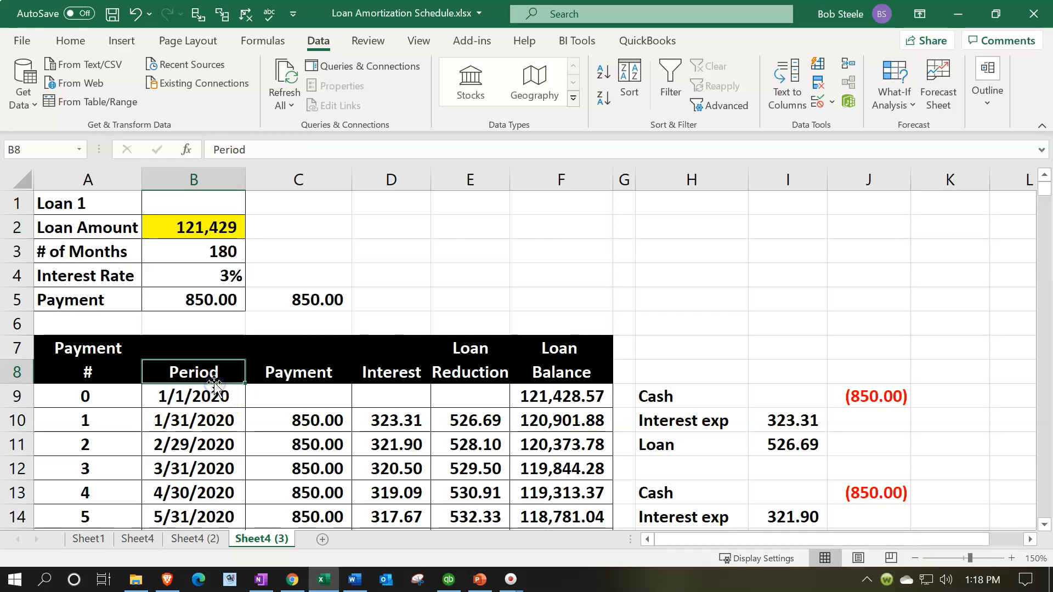
pyautogui.doubleClick(218, 300)
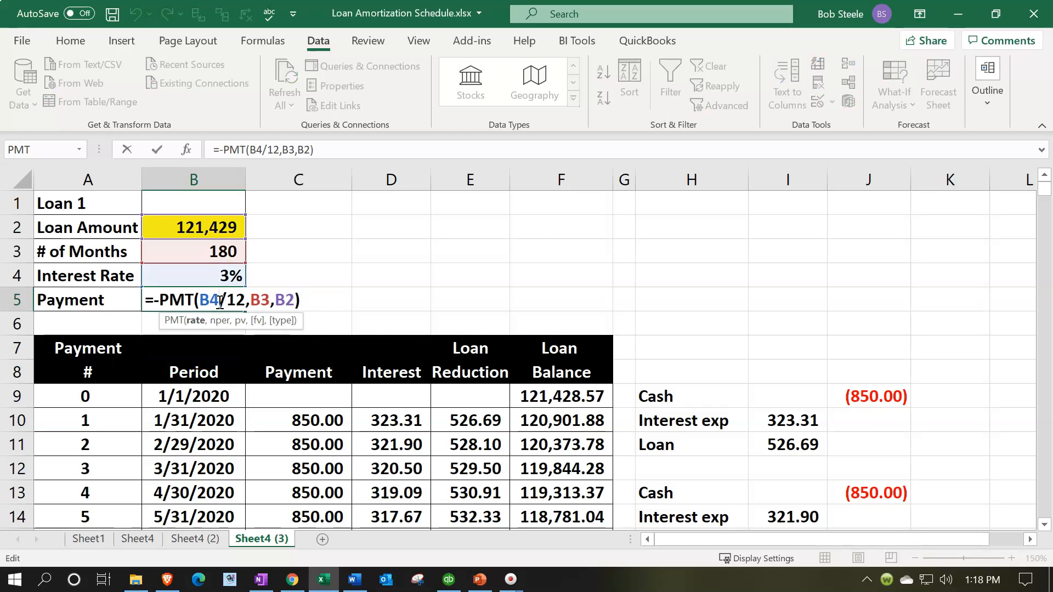
pyautogui.press('Return')
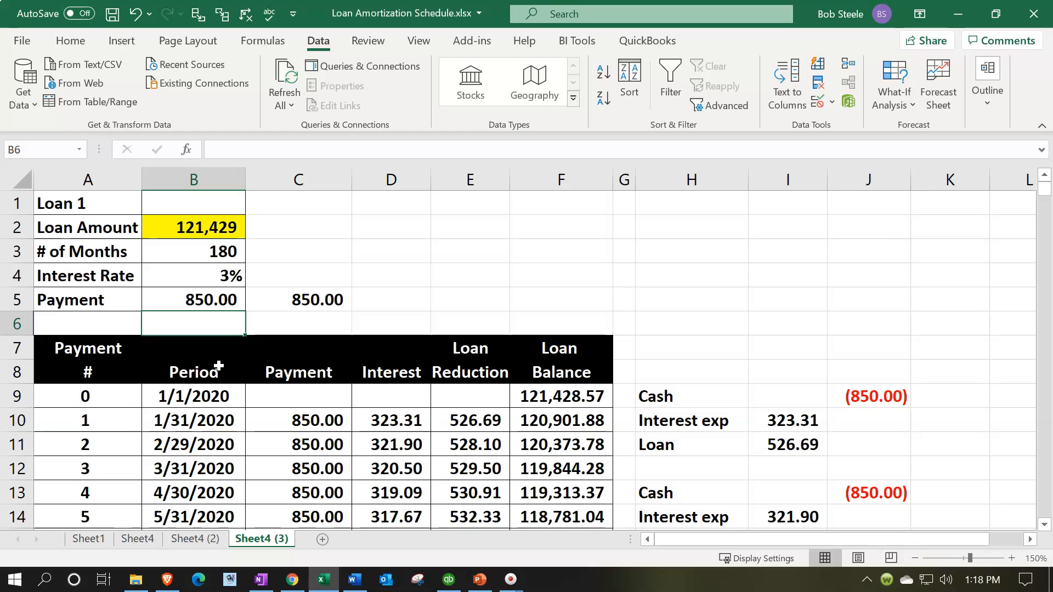
pyautogui.scroll(-1, 219, 366)
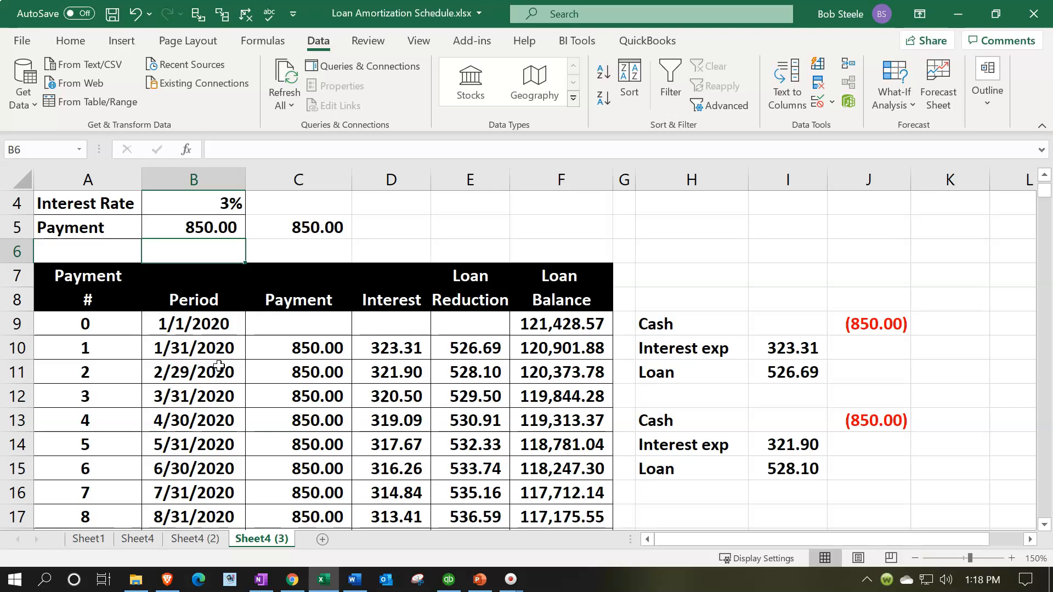
pyautogui.scroll(1, 219, 366)
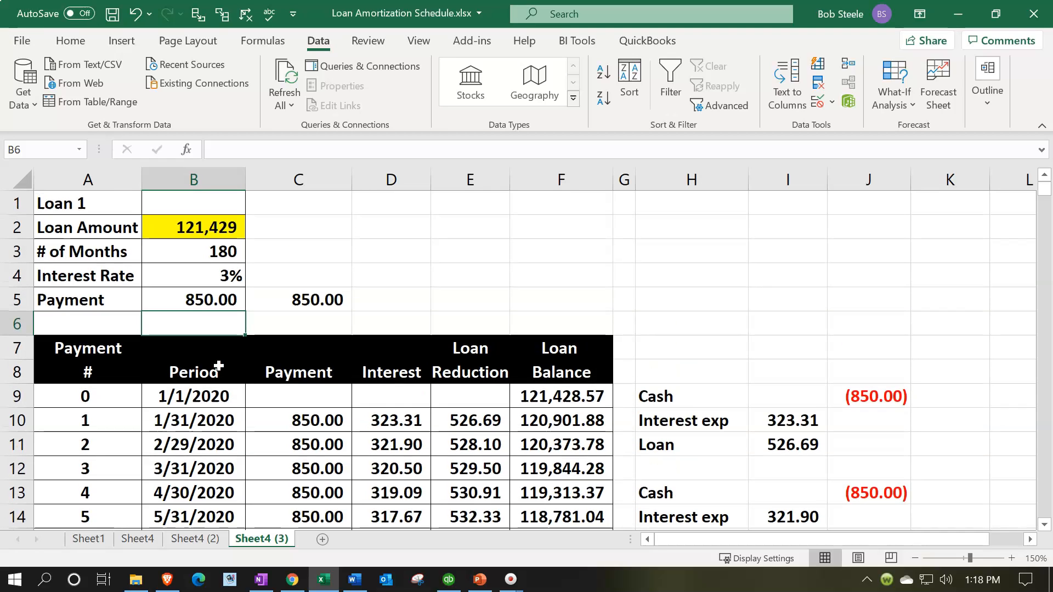